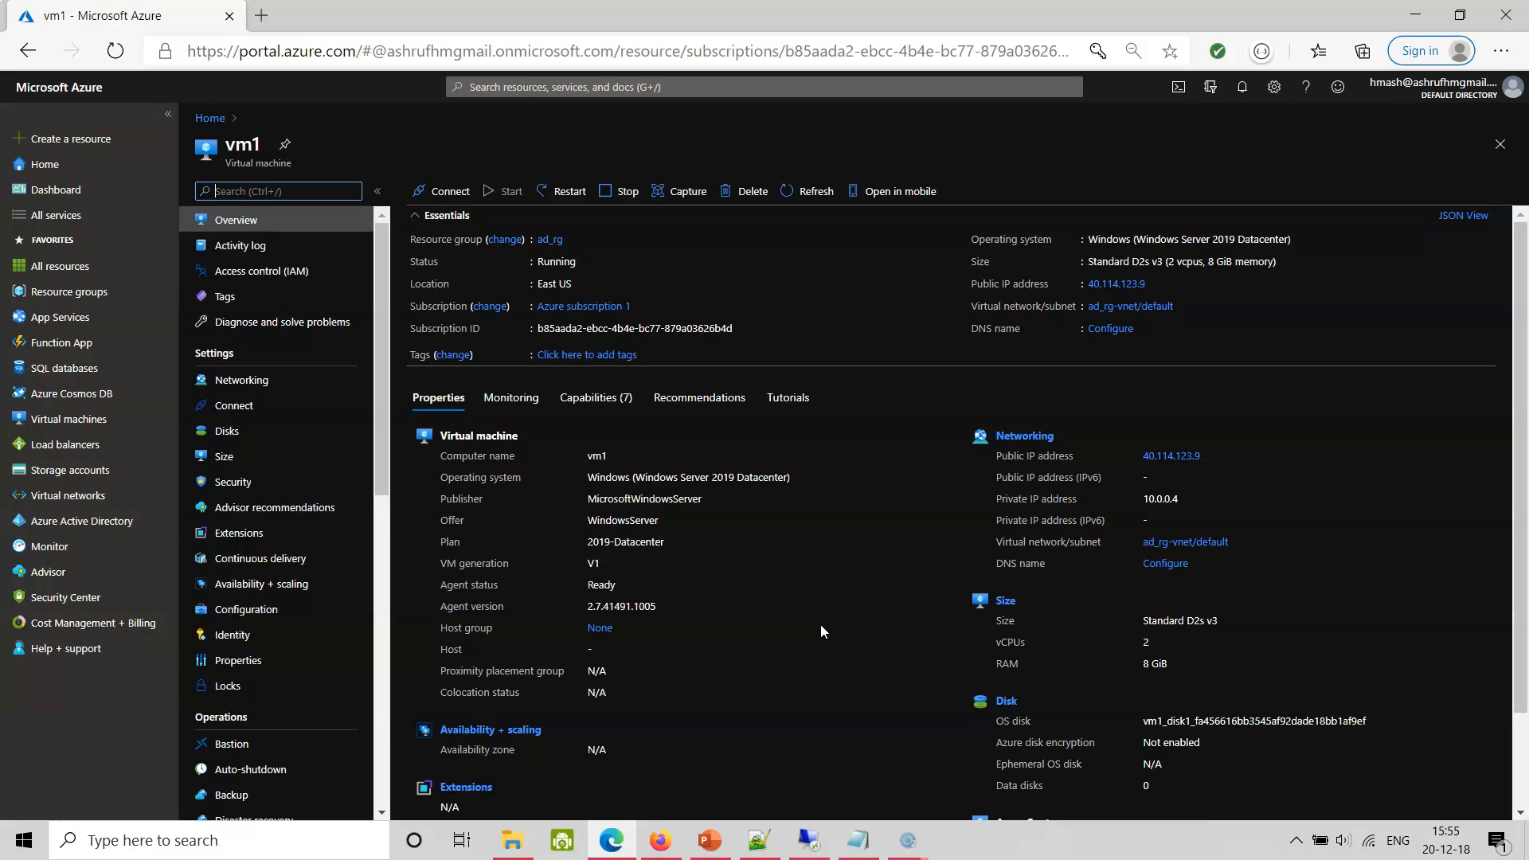
# Switch to the Remote Desktop session of the vm1 server and maximize its window.
pyautogui.click(808, 840)
pyautogui.click(193, 726)
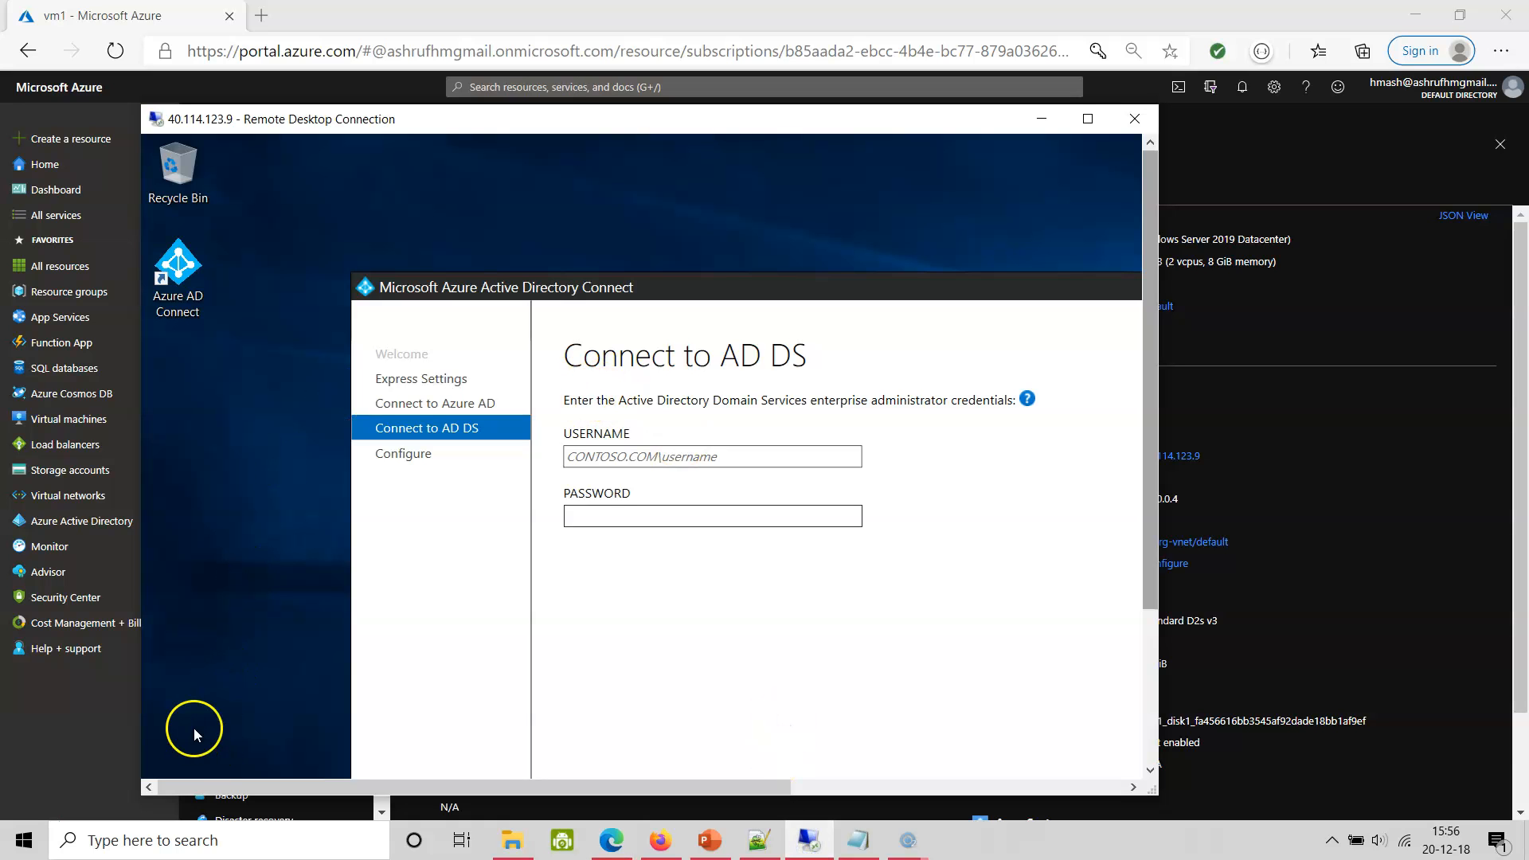
pyautogui.press('super')
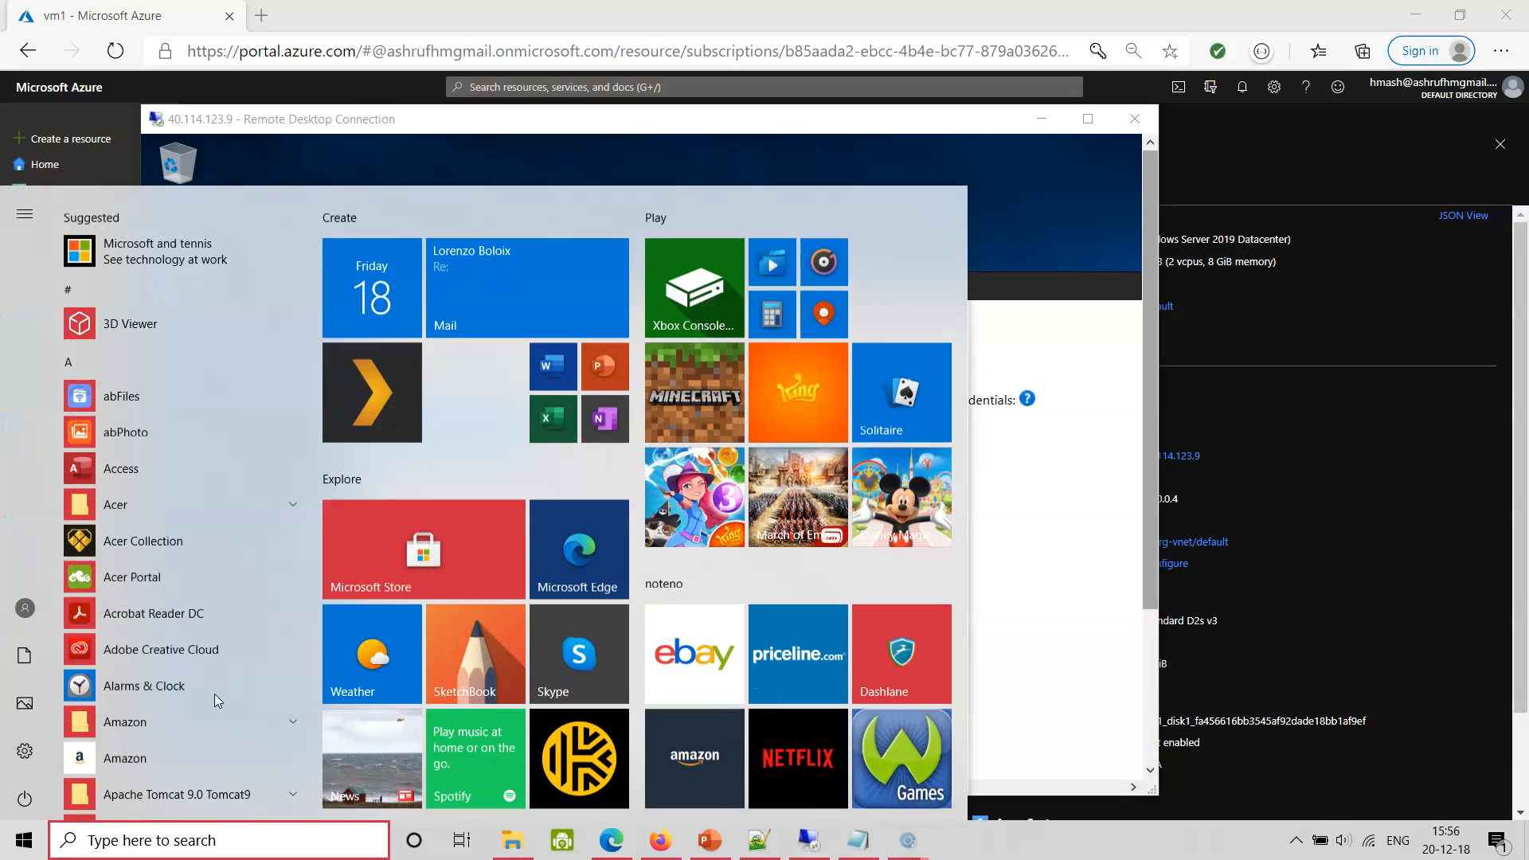
pyautogui.click(831, 134)
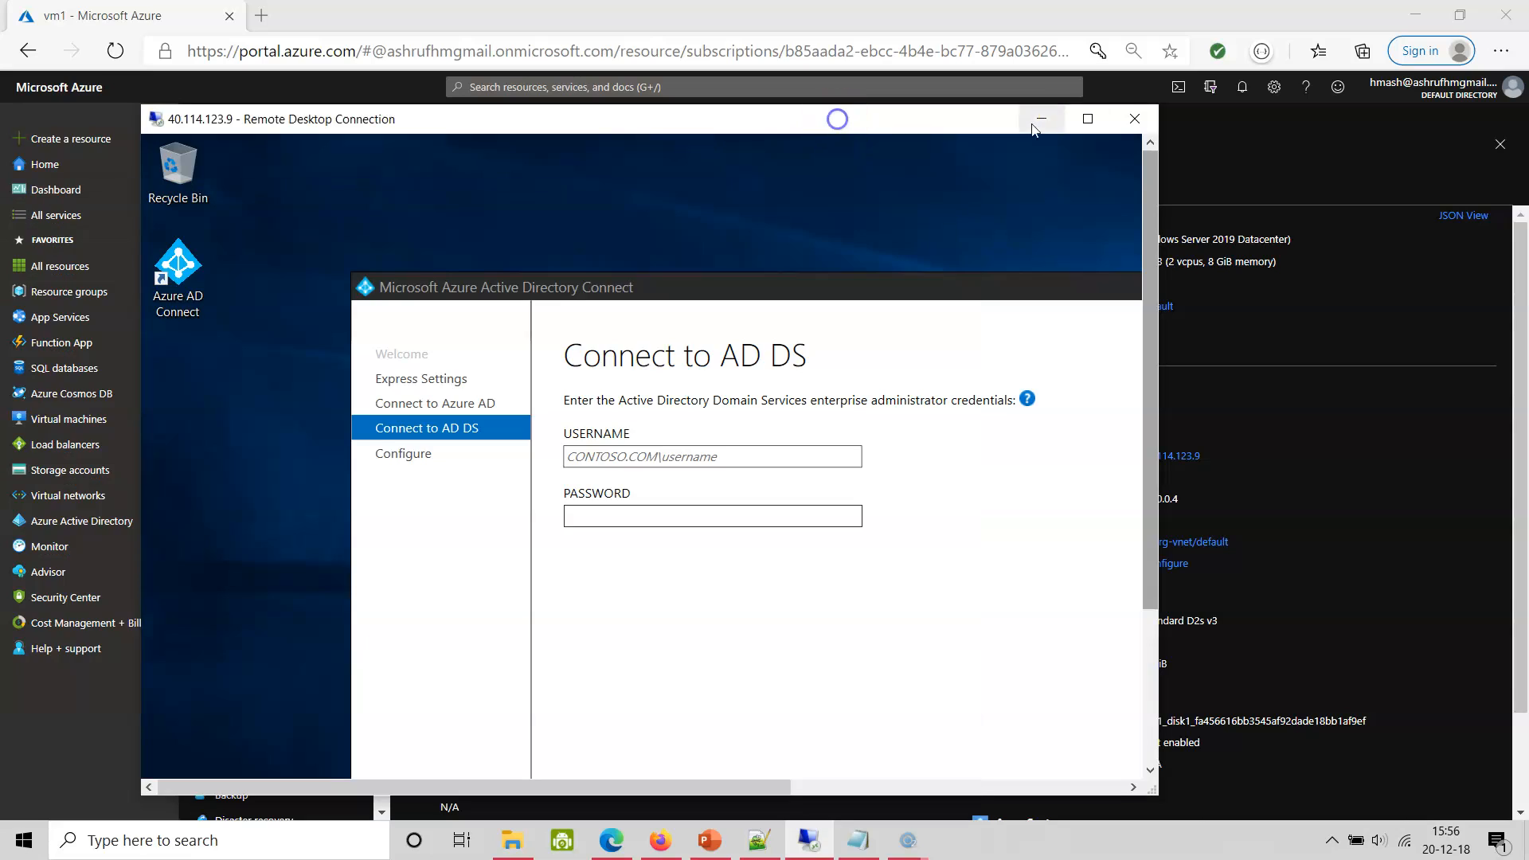
pyautogui.click(1087, 119)
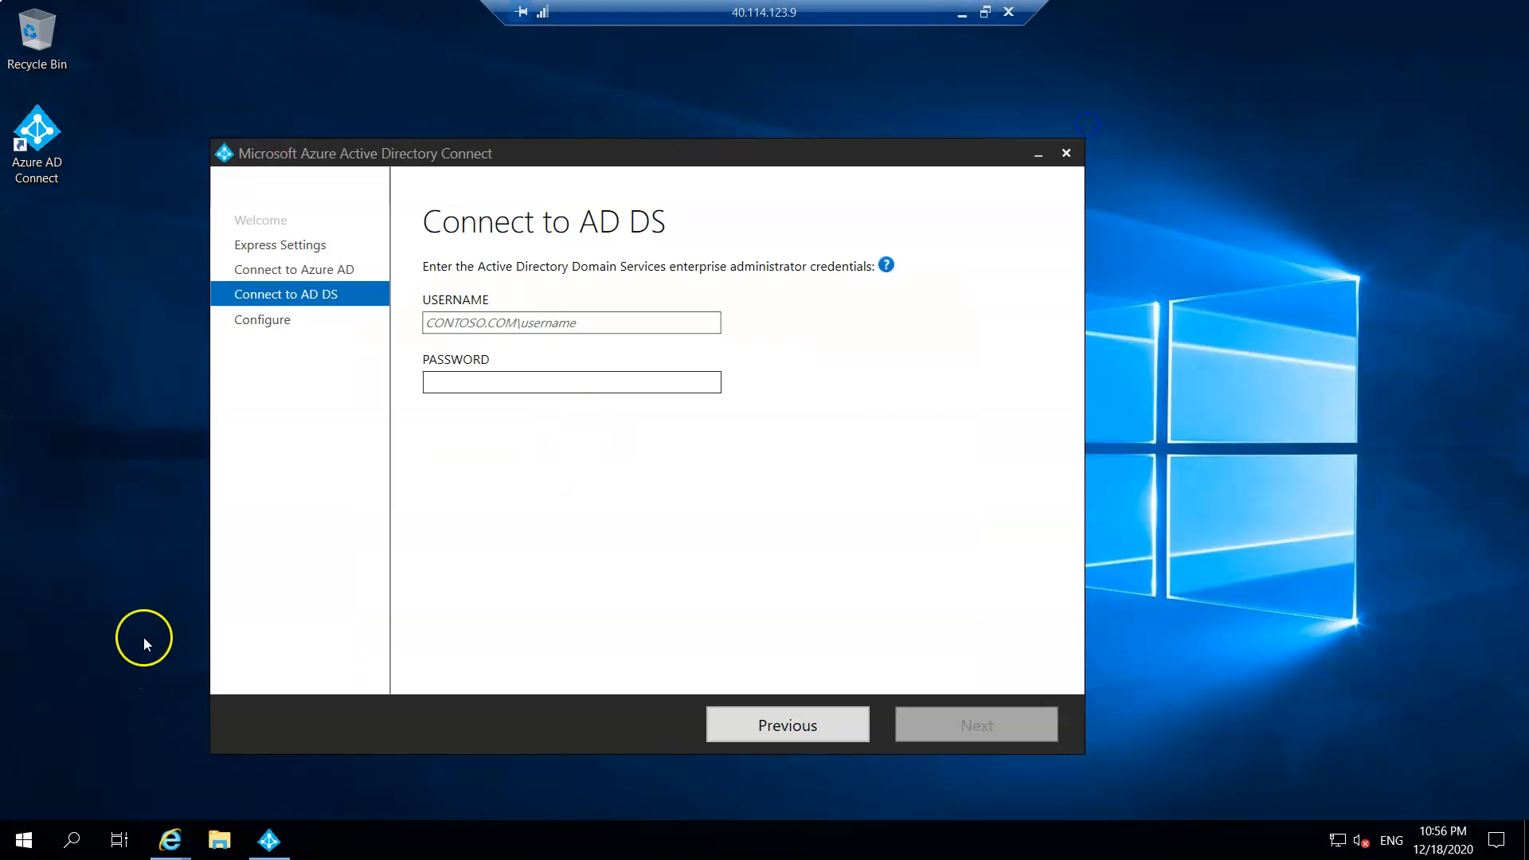
# Search for "user" on the remote server and open Active Directory Users and Computers.
pyautogui.click(24, 841)
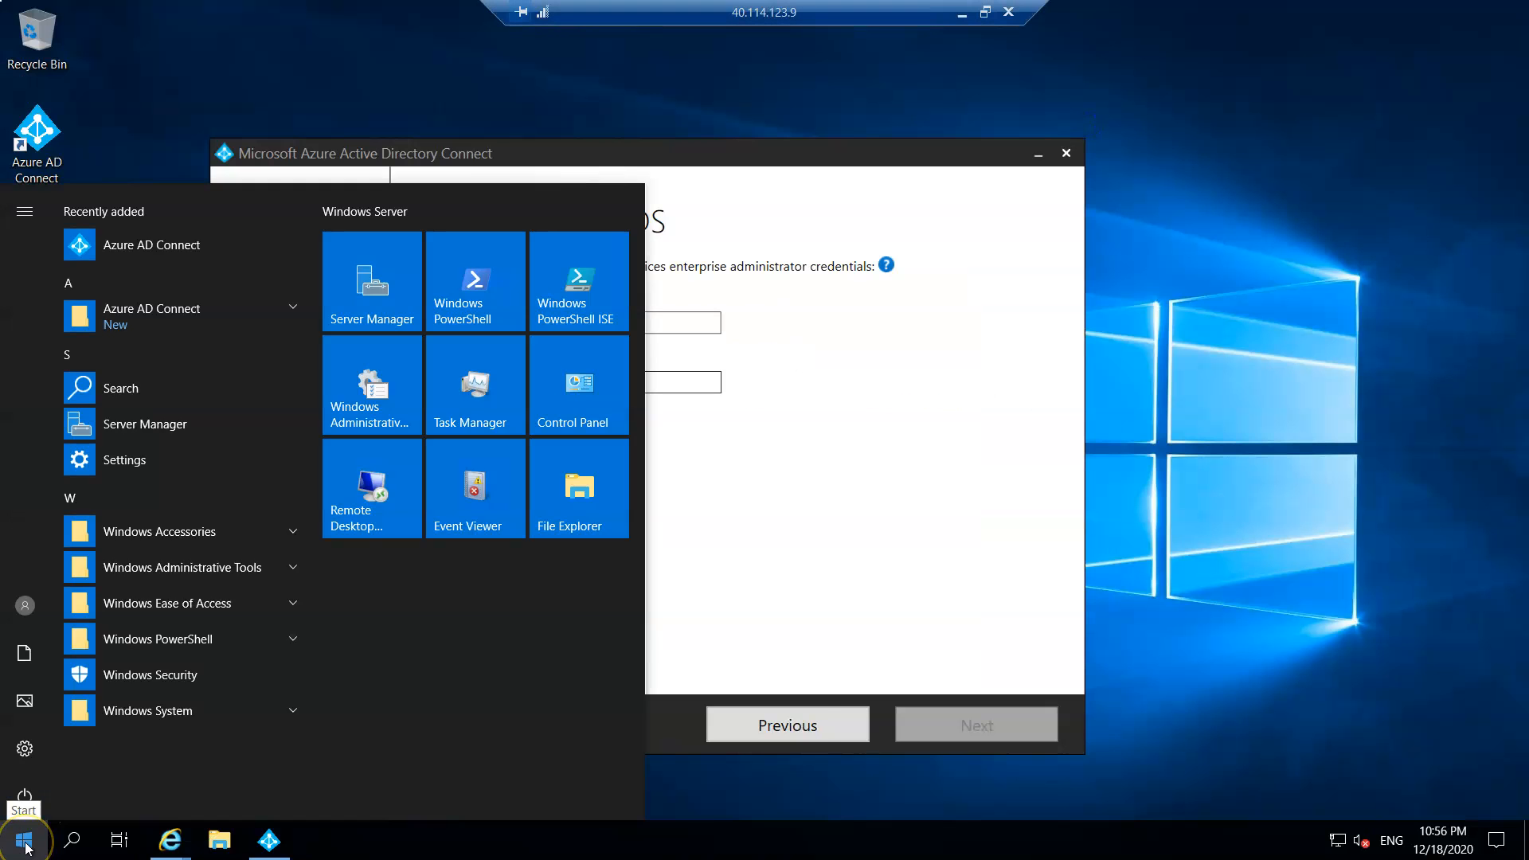
pyautogui.write('user')
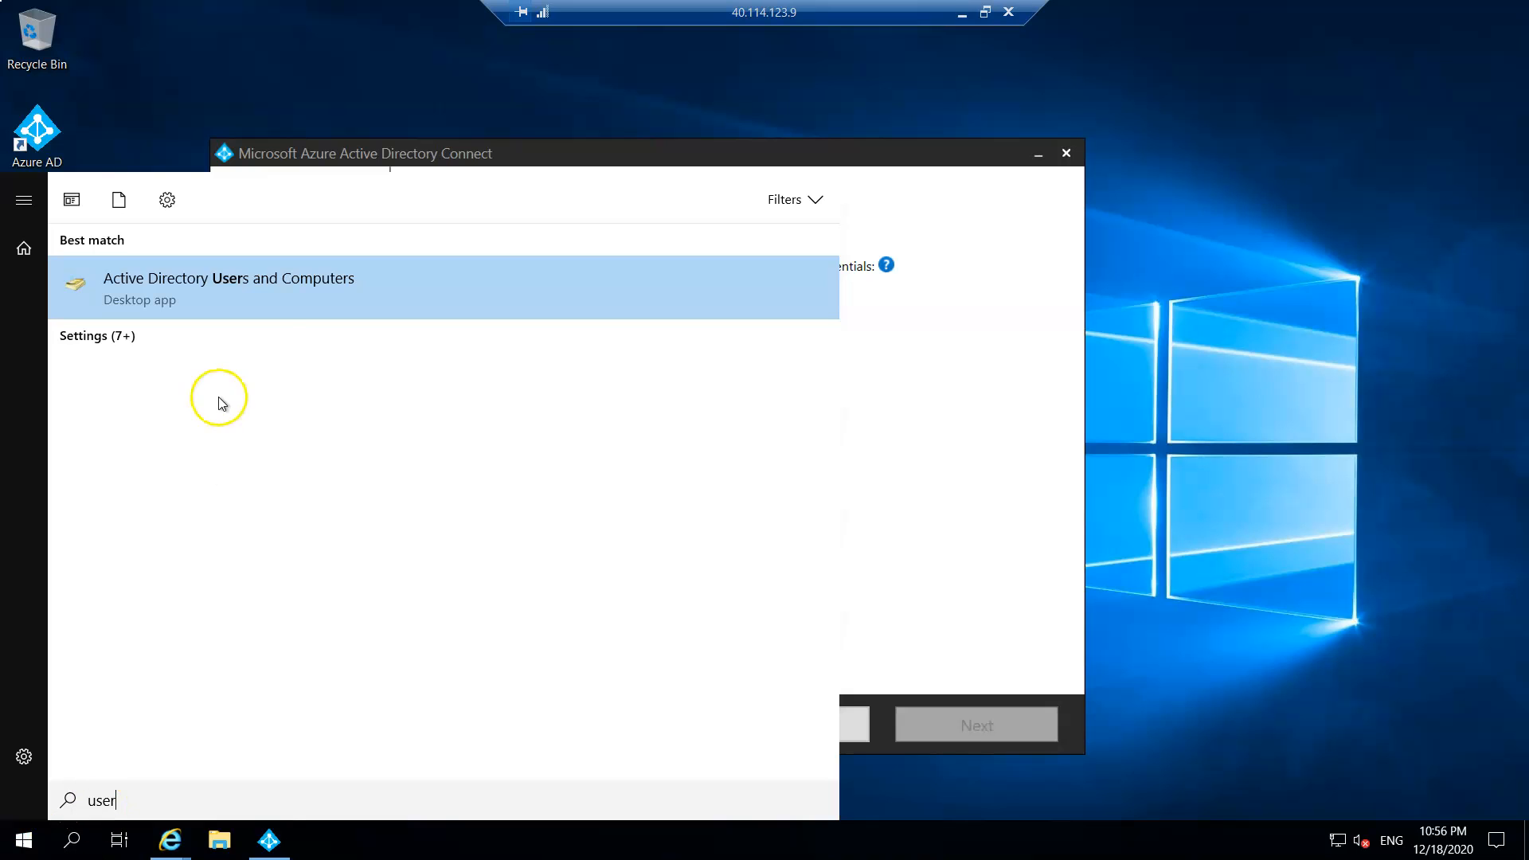
pyautogui.click(279, 290)
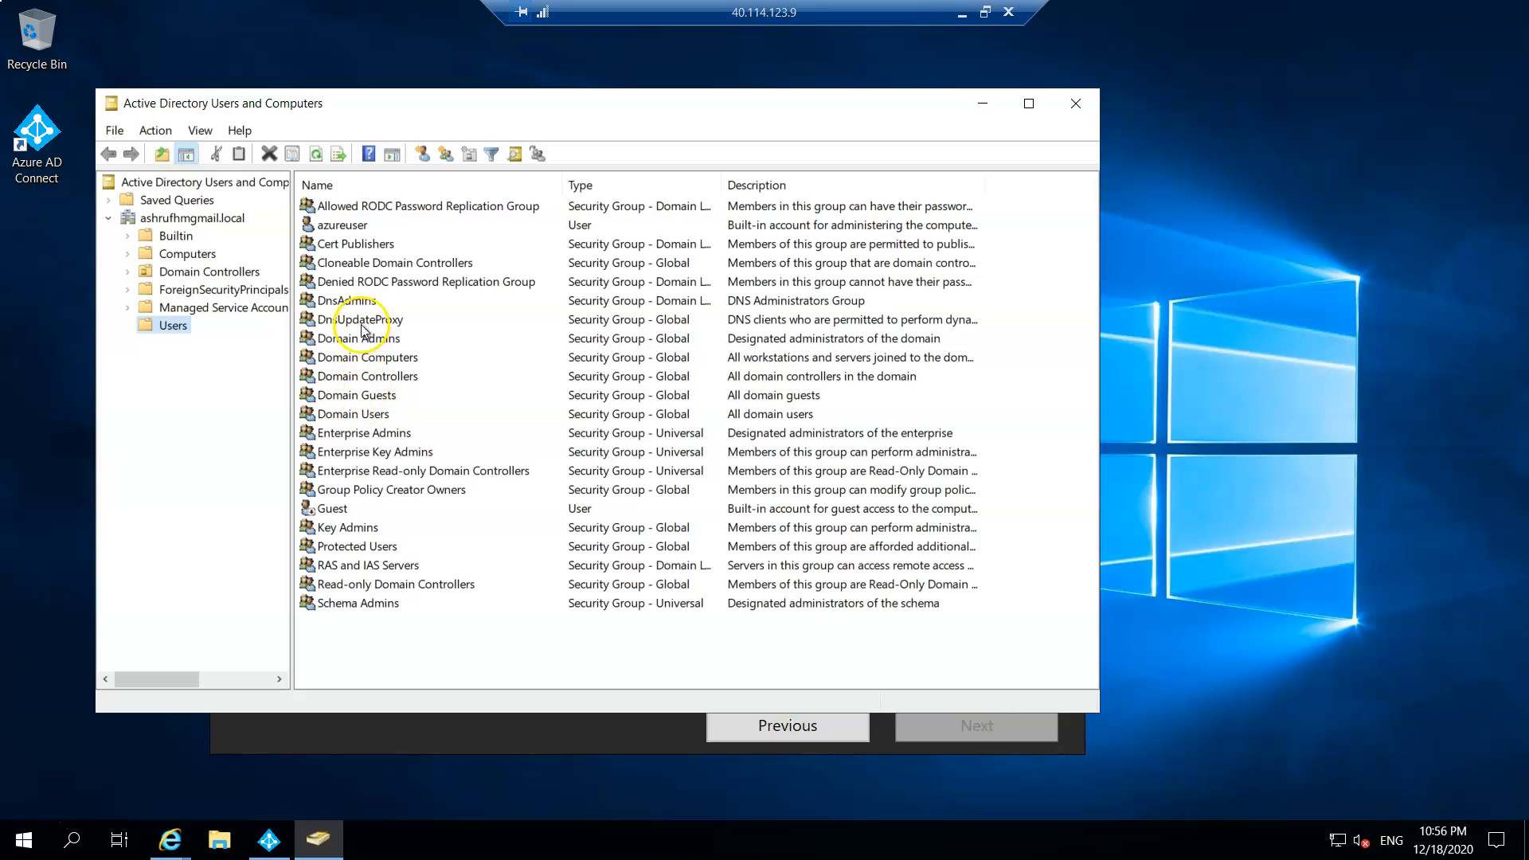
# Open the account properties of azureuser in the domain's Users container to show its logon names.
pyautogui.click(339, 227)
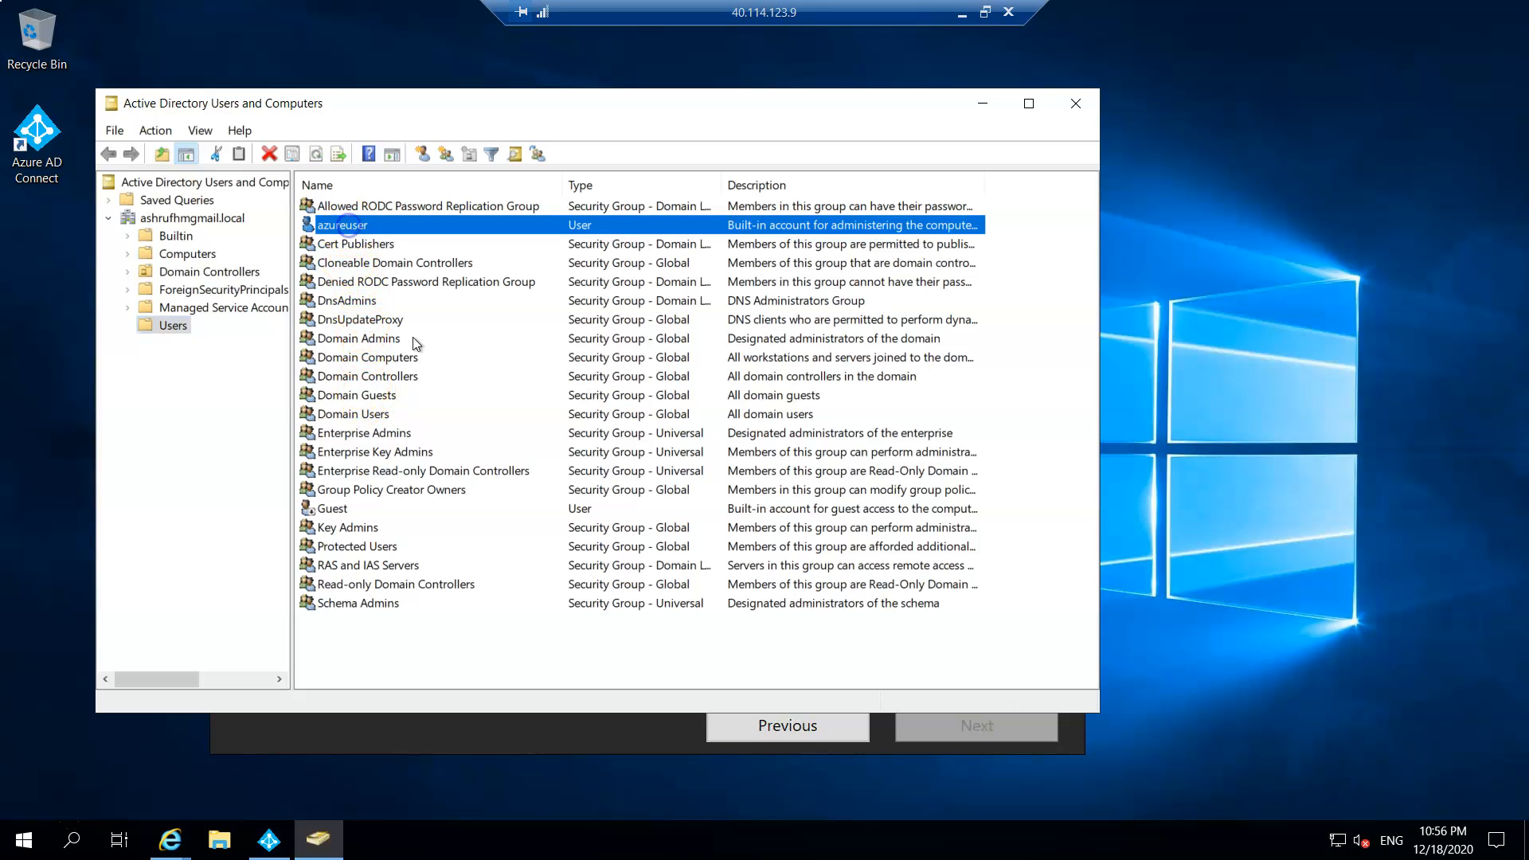
pyautogui.doubleClick(346, 229)
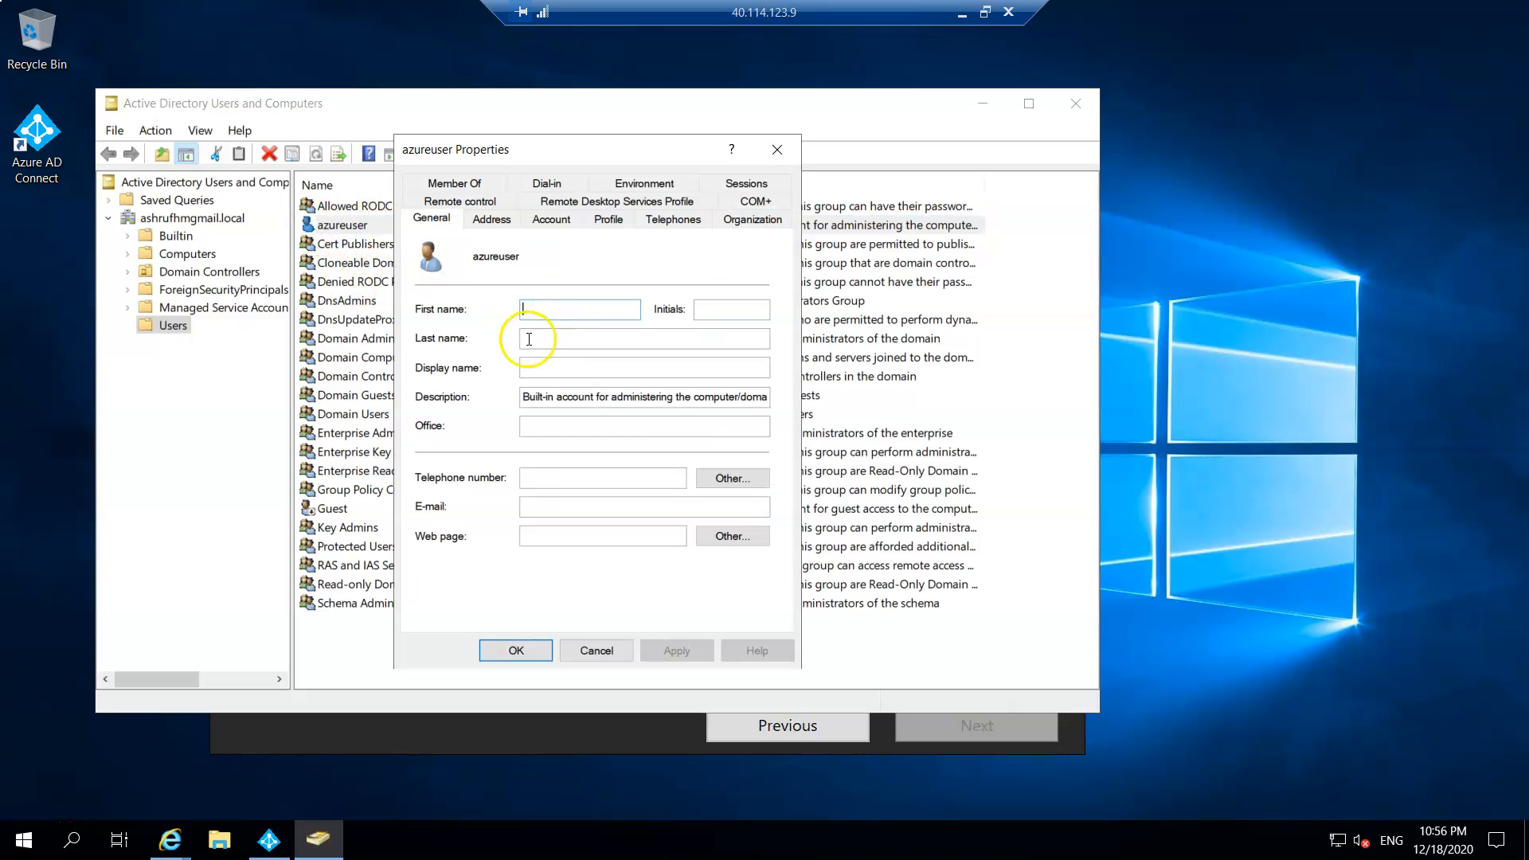
pyautogui.click(543, 227)
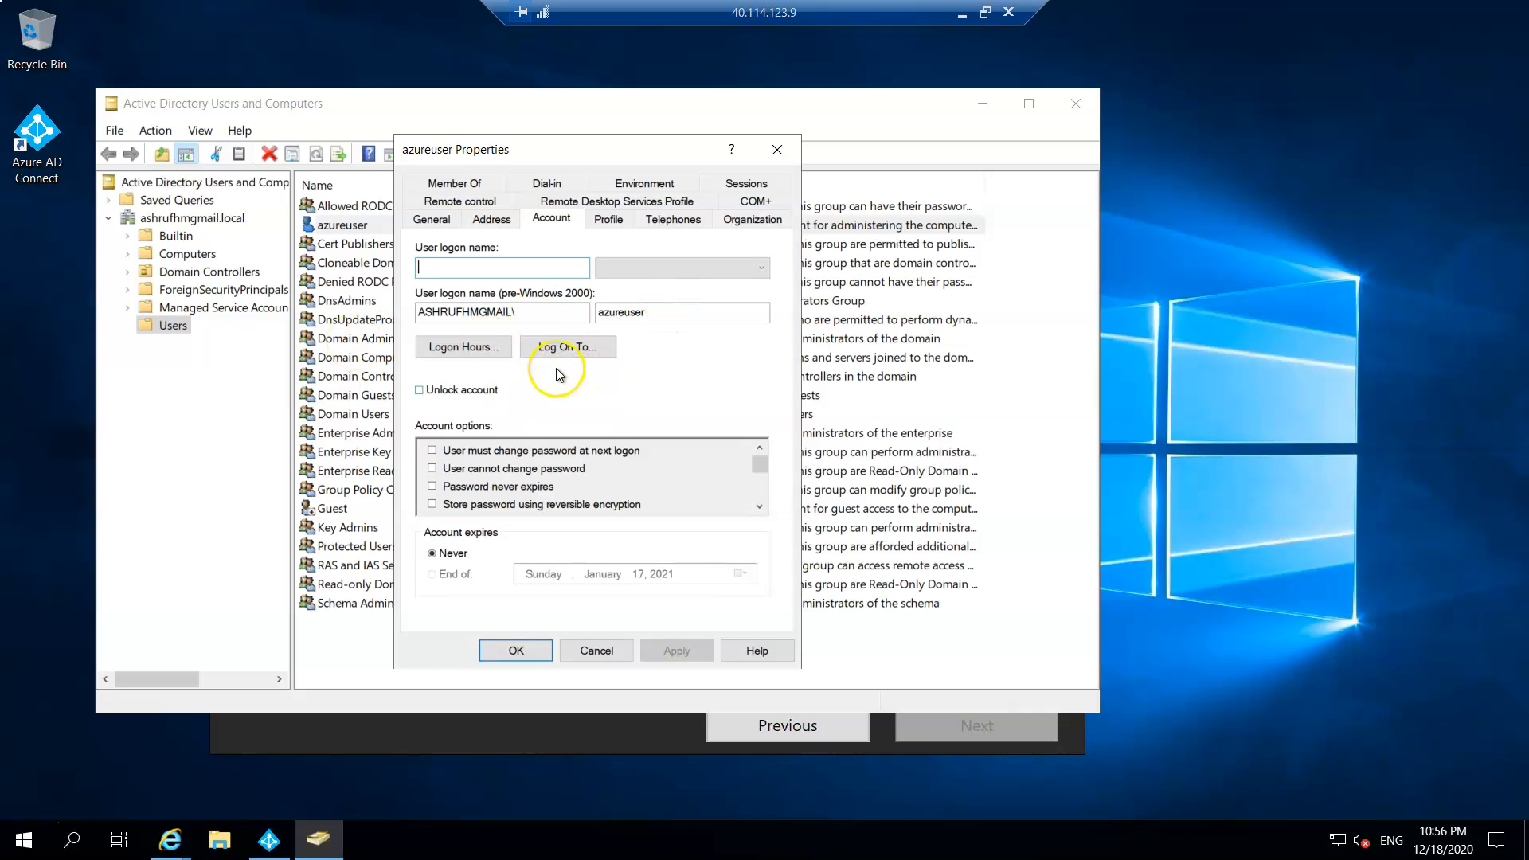
# Enter the domain prefix from azureuser's pre-Windows 2000 logon name as the AD DS username in Azure AD Connect.
pyautogui.click(513, 730)
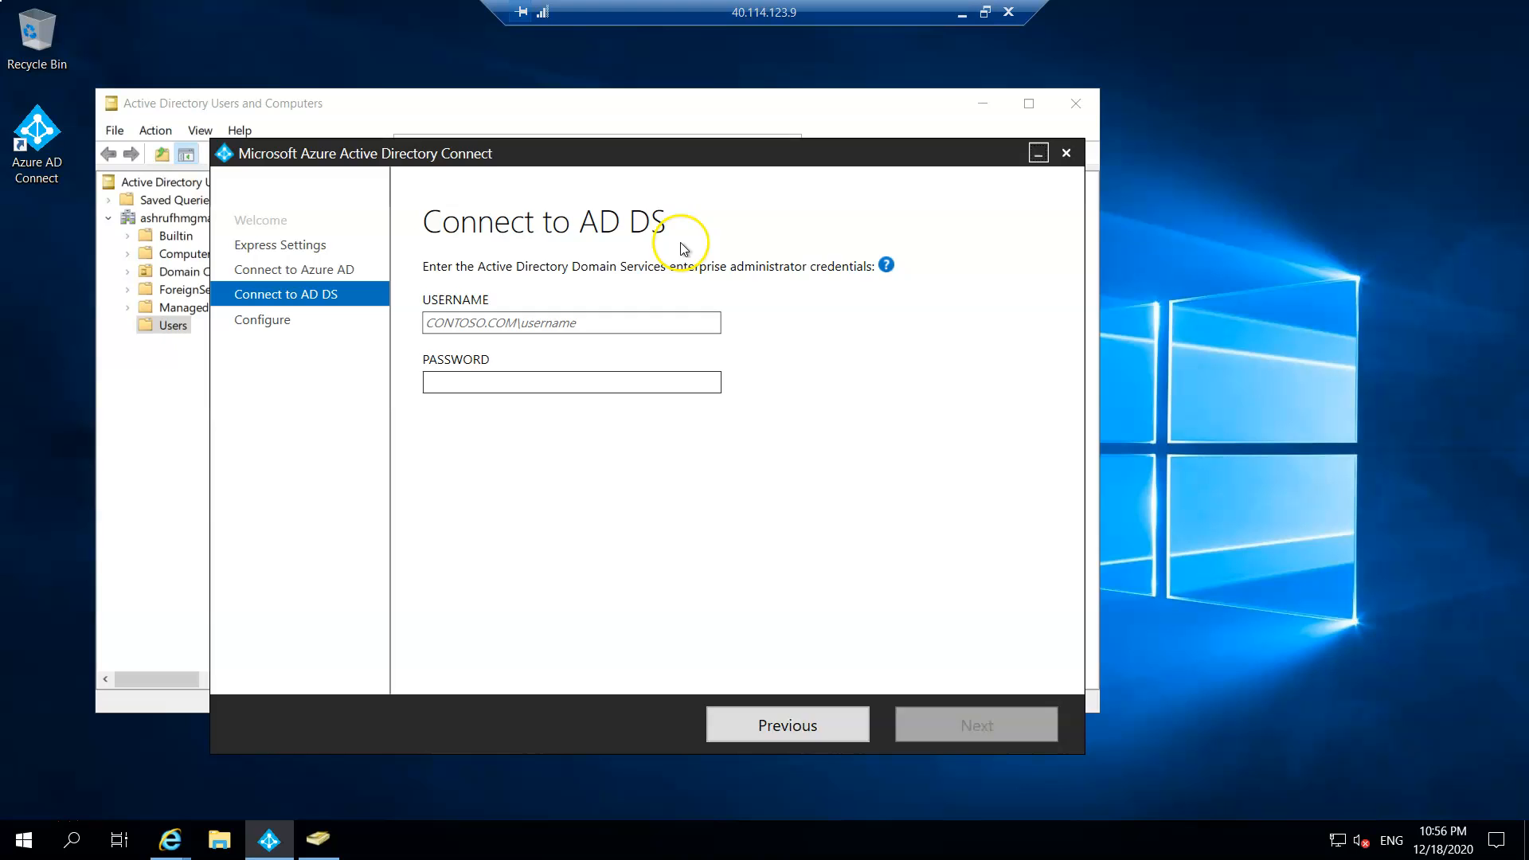
pyautogui.click(551, 103)
pyautogui.doubleClick(377, 226)
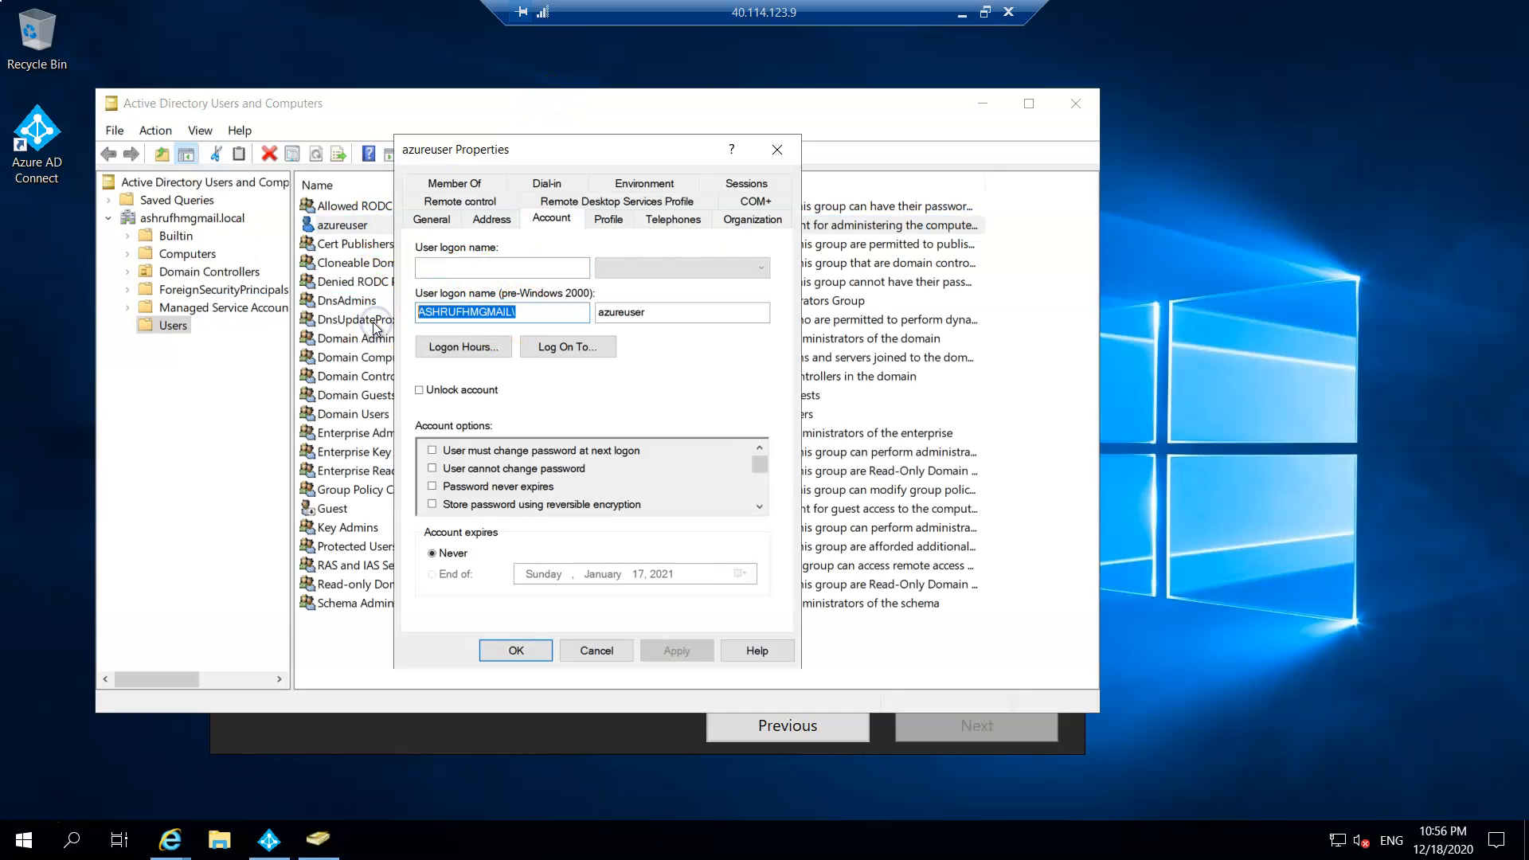
pyautogui.click(418, 748)
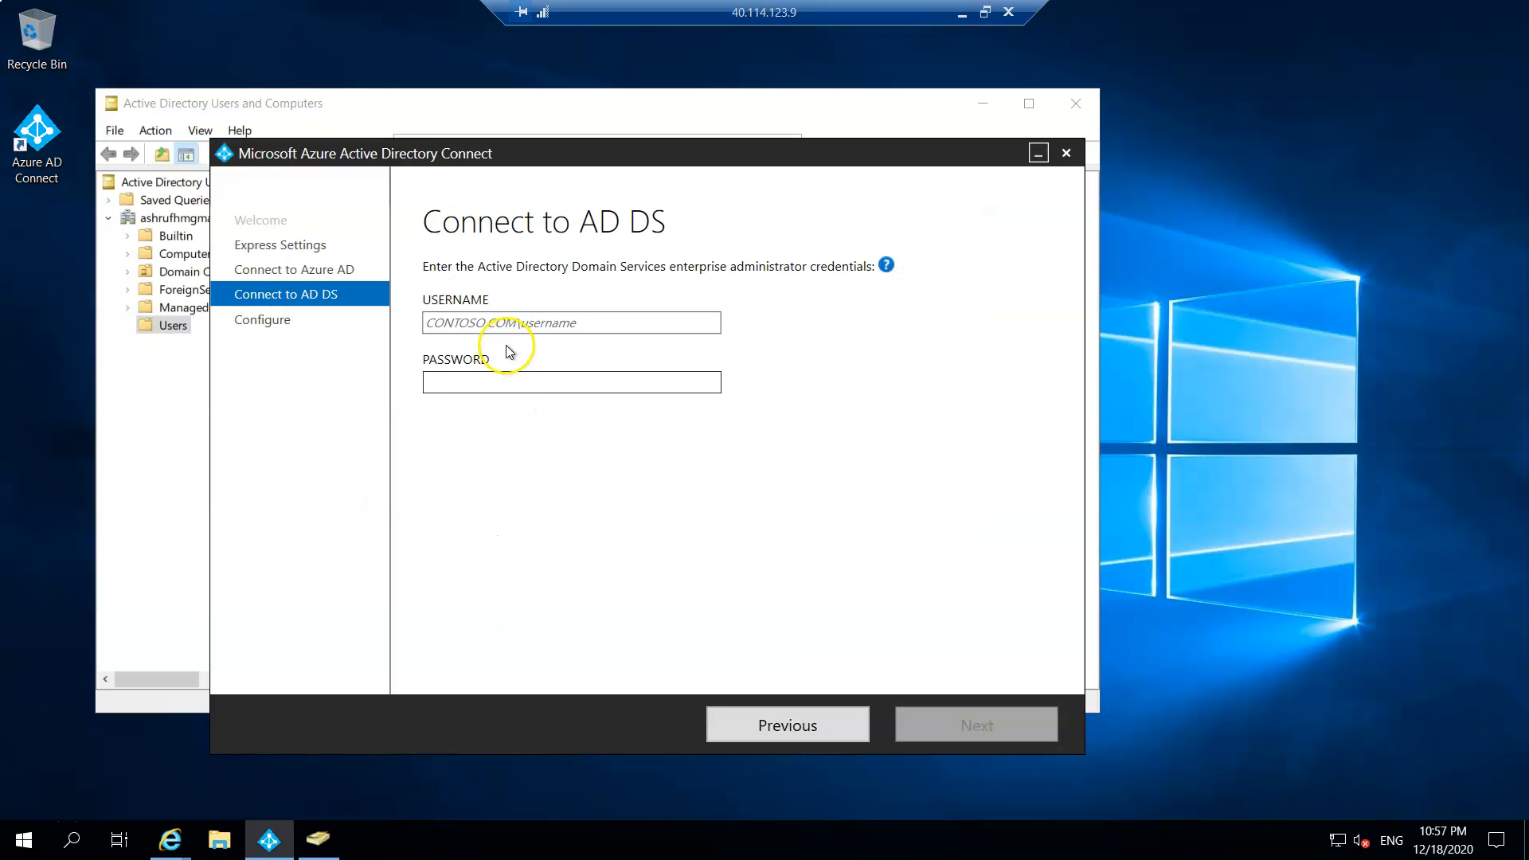
pyautogui.click(472, 325)
pyautogui.write('ASHRUFHMGMAIL\\')
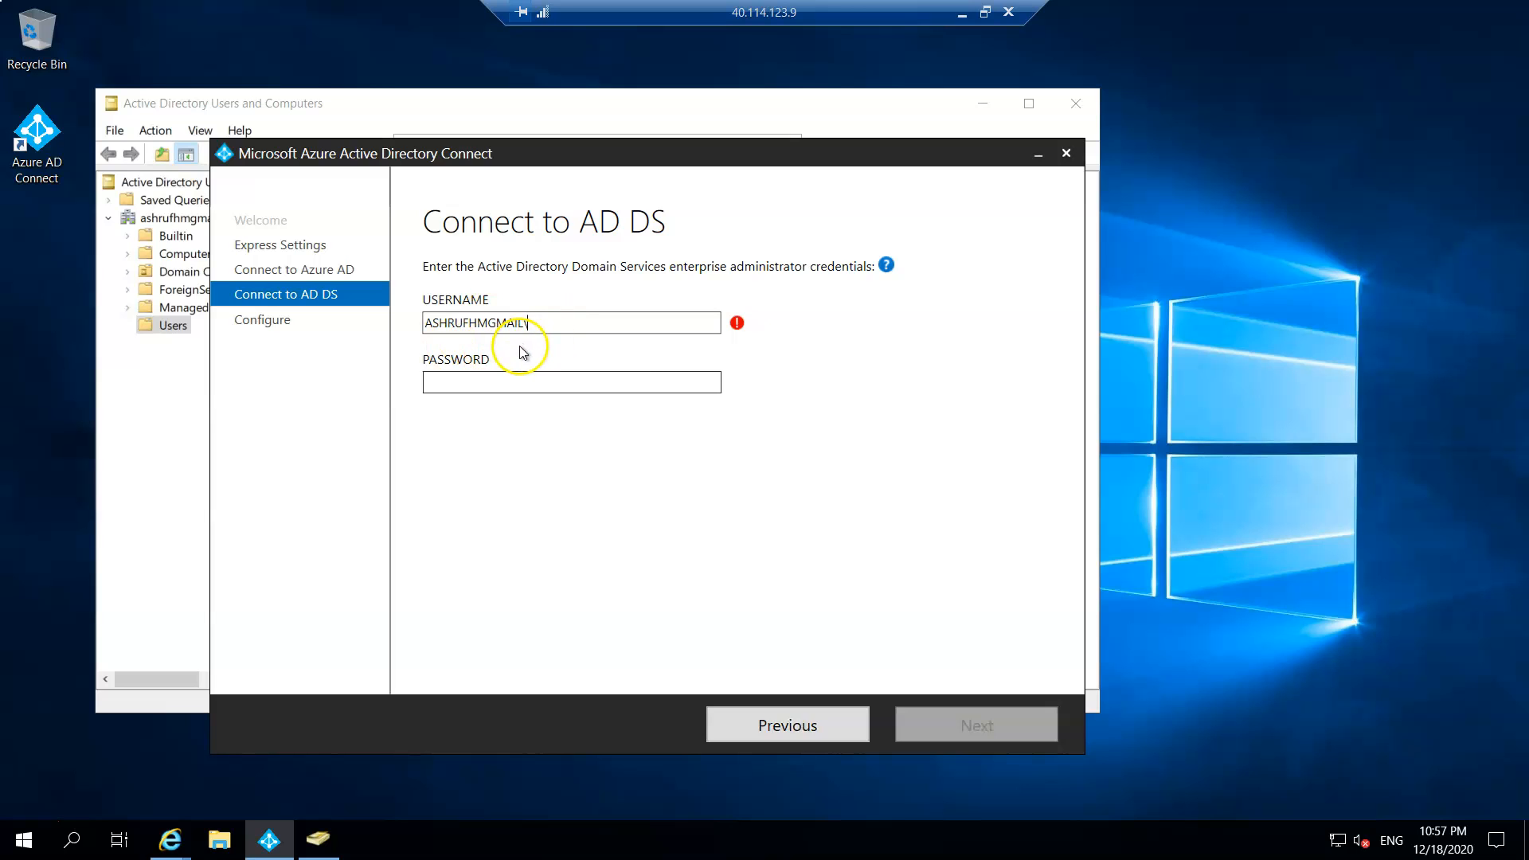
# Copy the logon name azureuser from its account properties and append it to the domain prefix in the AD DS username.
pyautogui.click(448, 121)
pyautogui.doubleClick(340, 225)
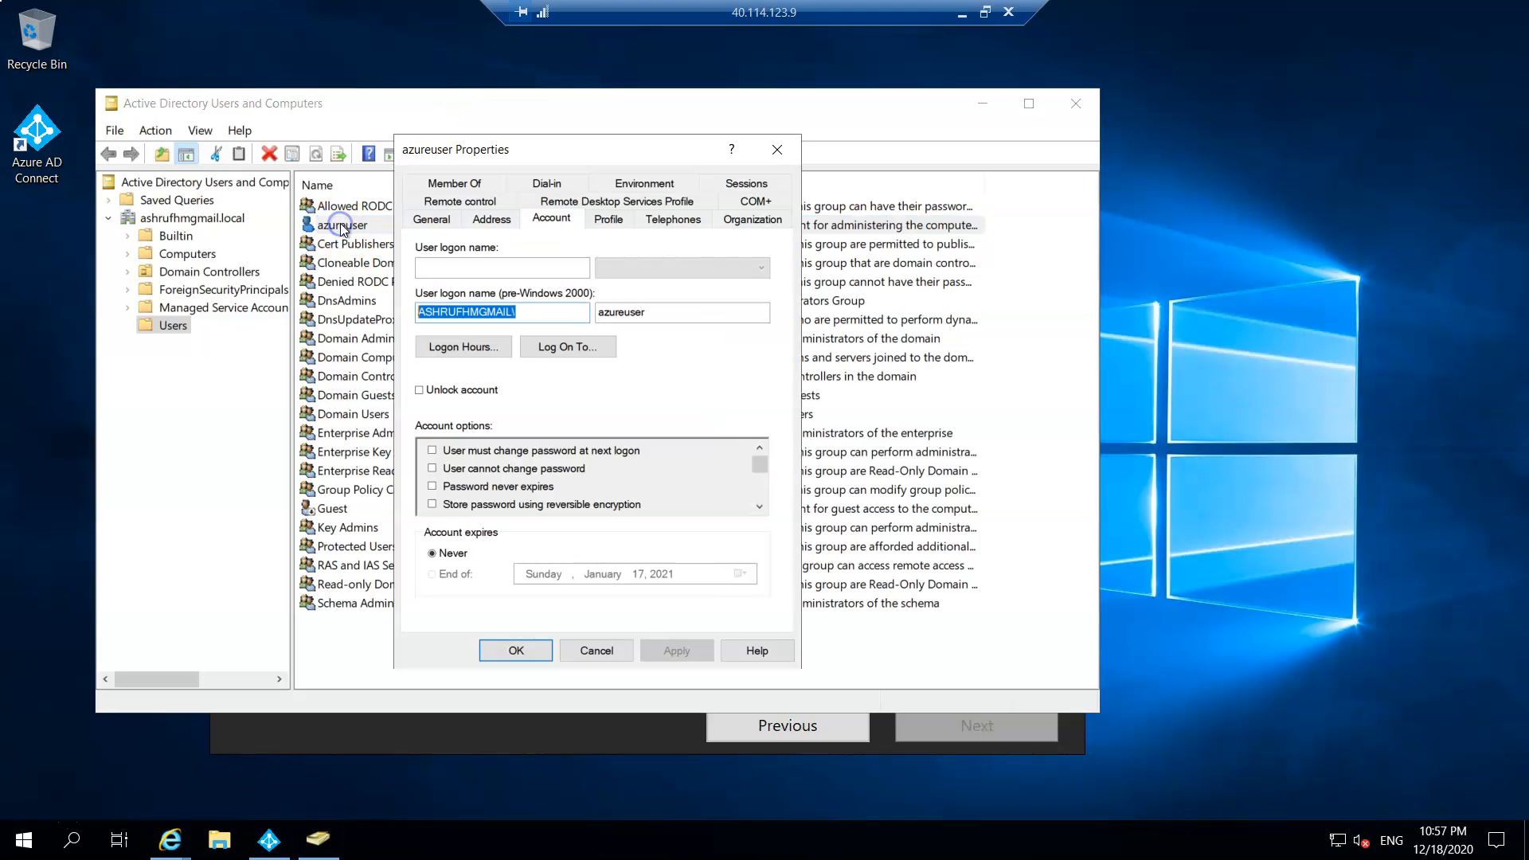
pyautogui.doubleClick(605, 312)
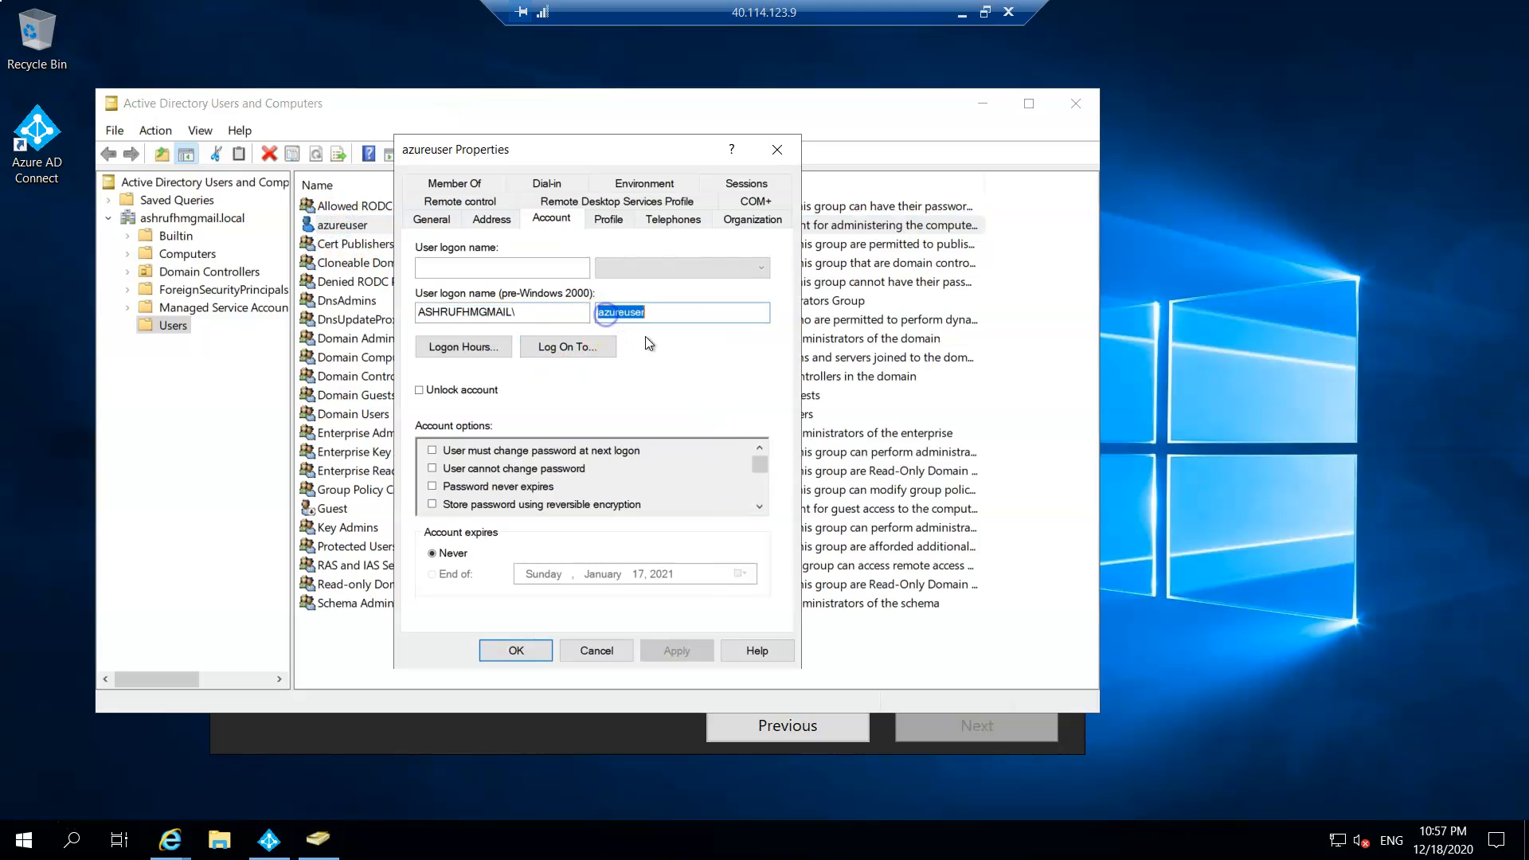
pyautogui.click(780, 149)
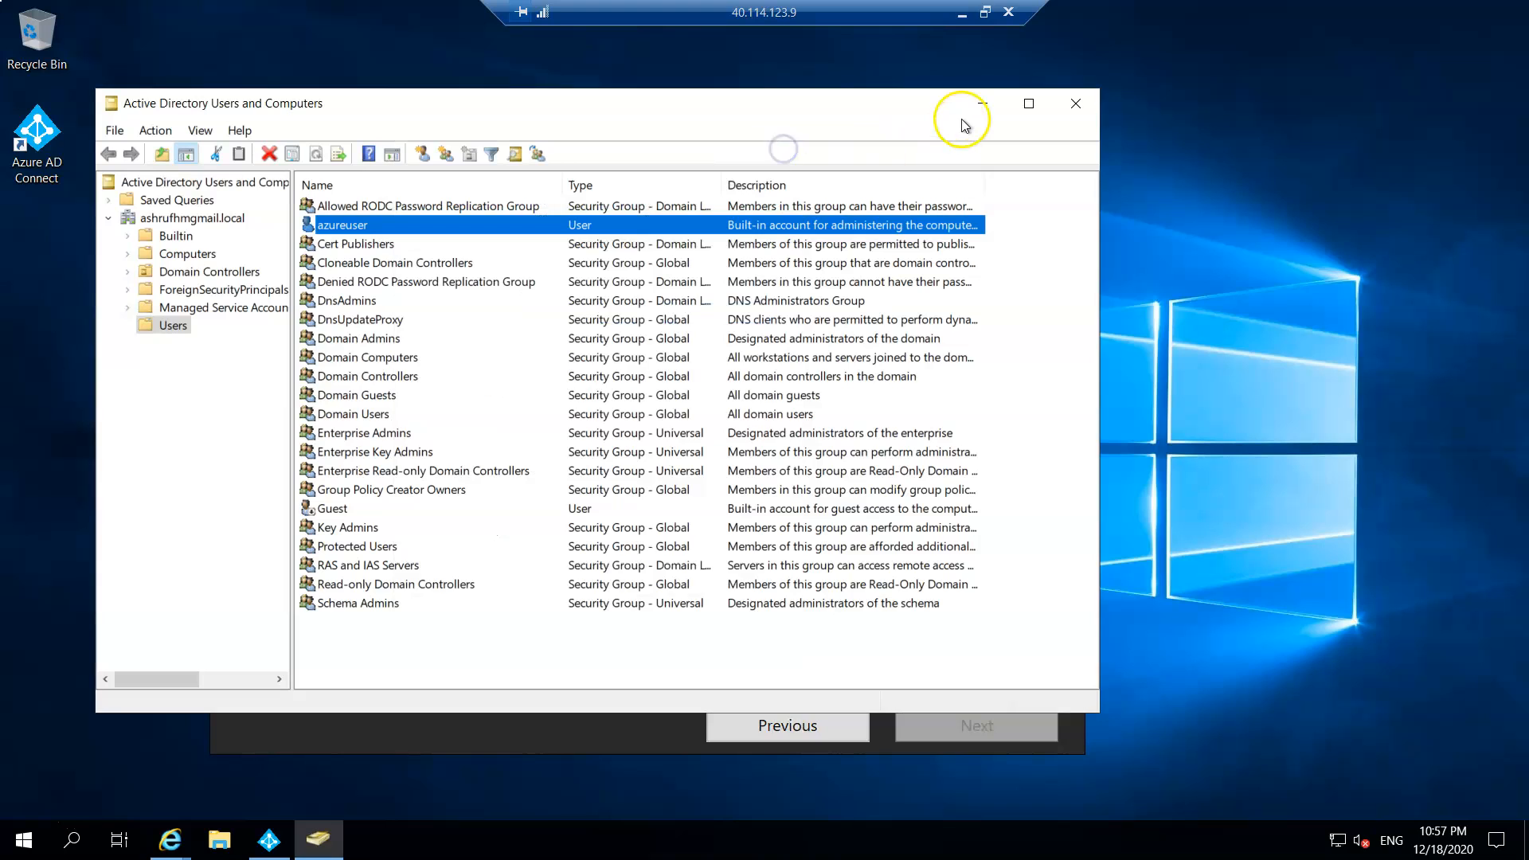
pyautogui.click(560, 737)
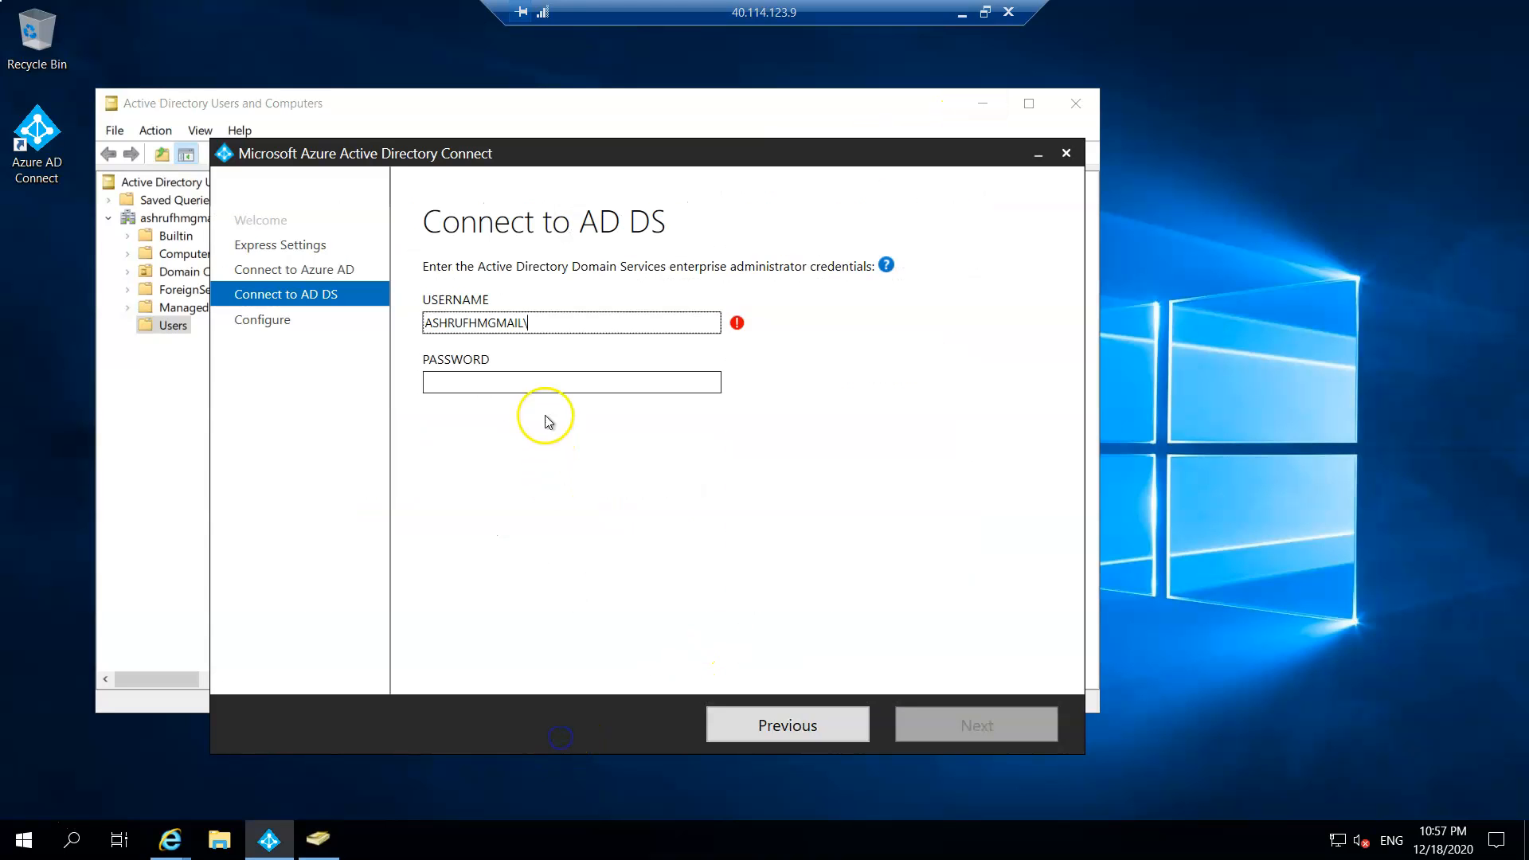
# Enter the AD DS enterprise administrator password and continue to the Azure AD sign-in configuration.
pyautogui.click(519, 377)
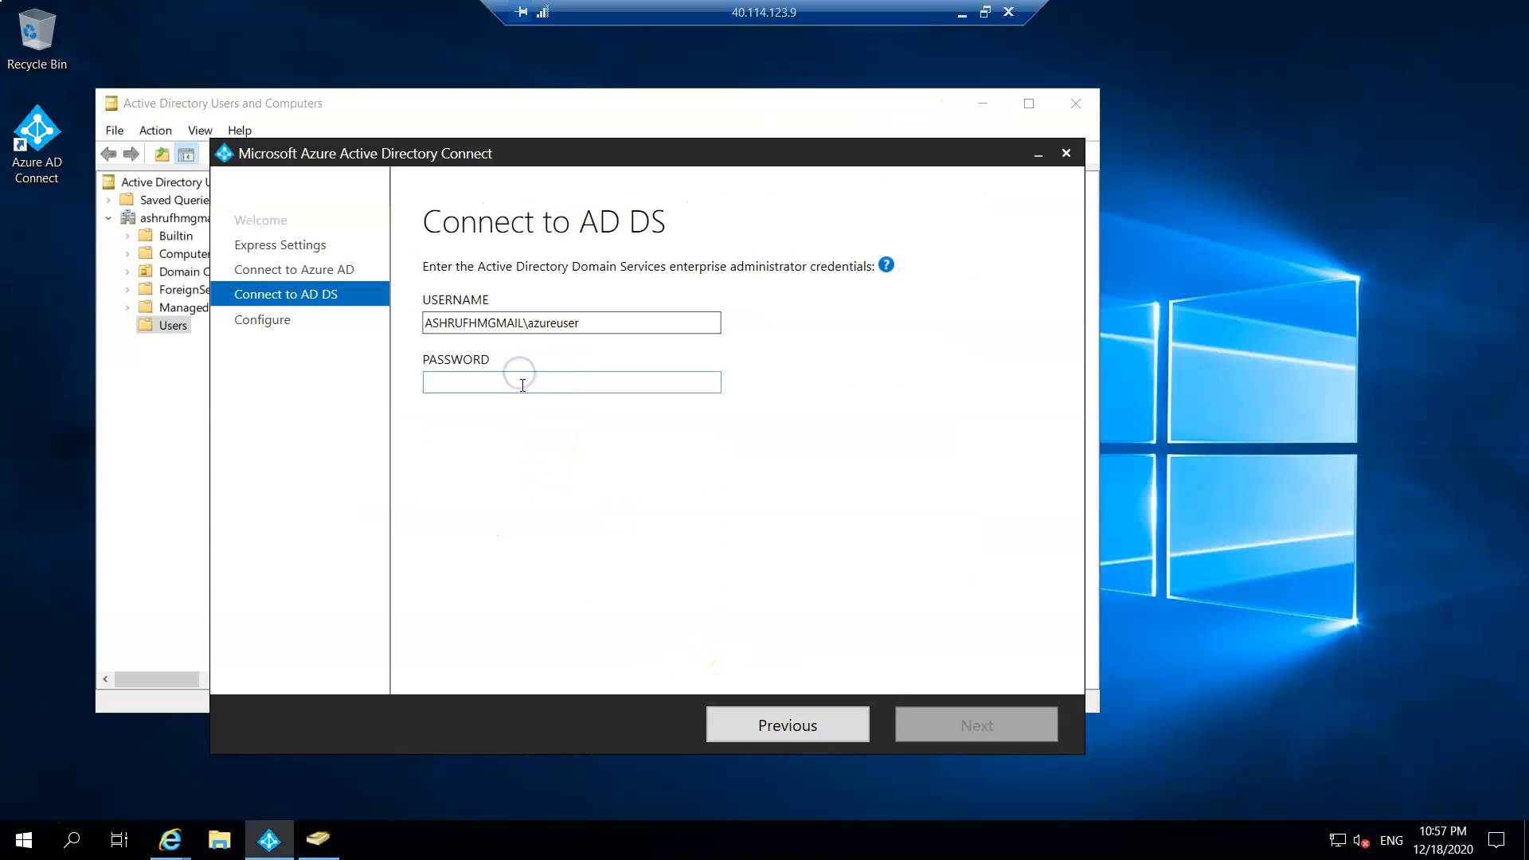
pyautogui.write('*')
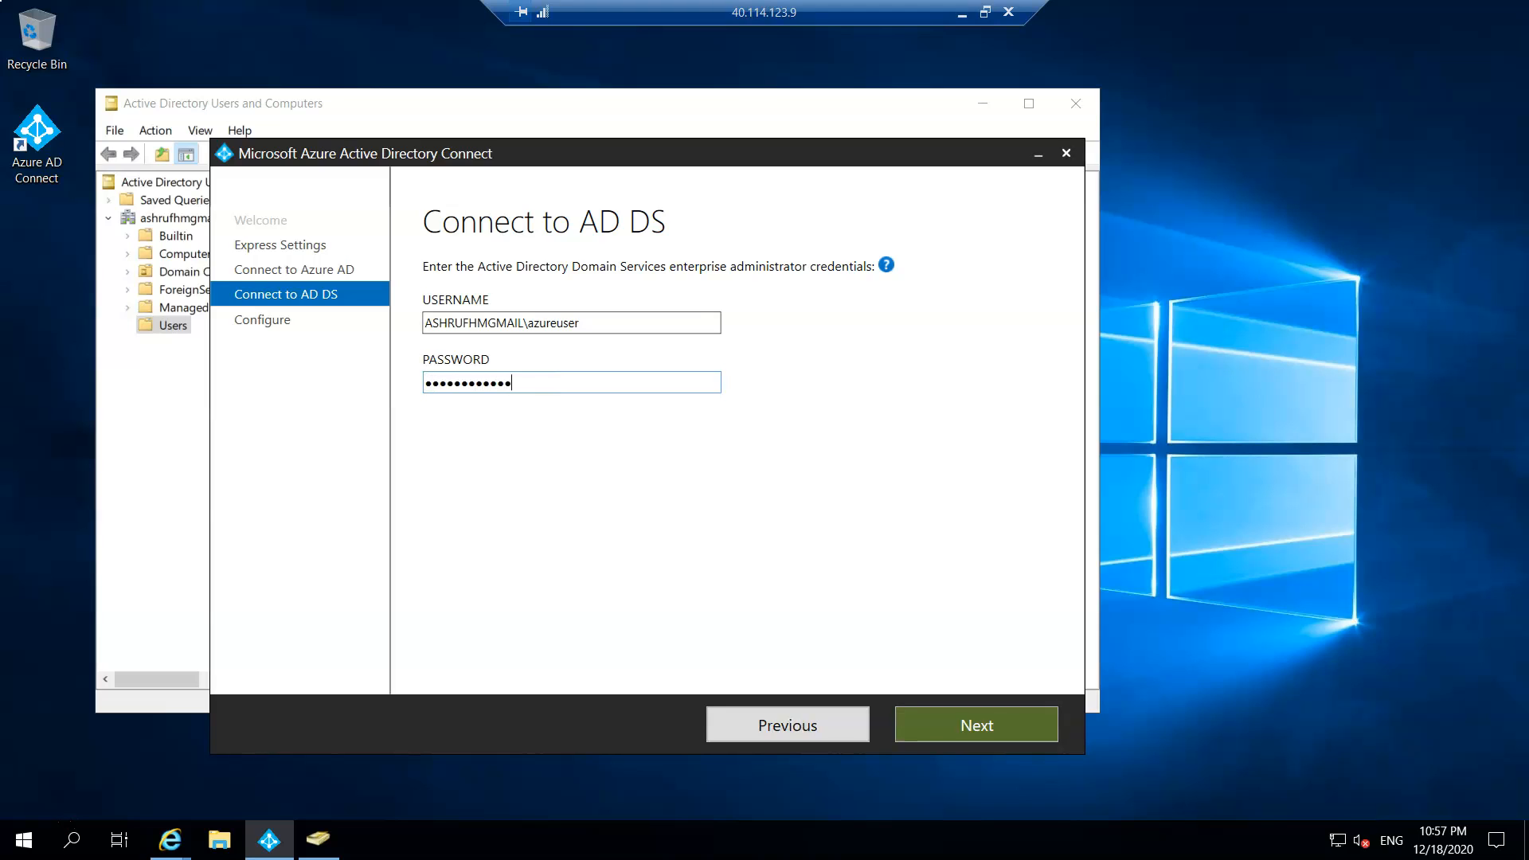
pyautogui.click(952, 726)
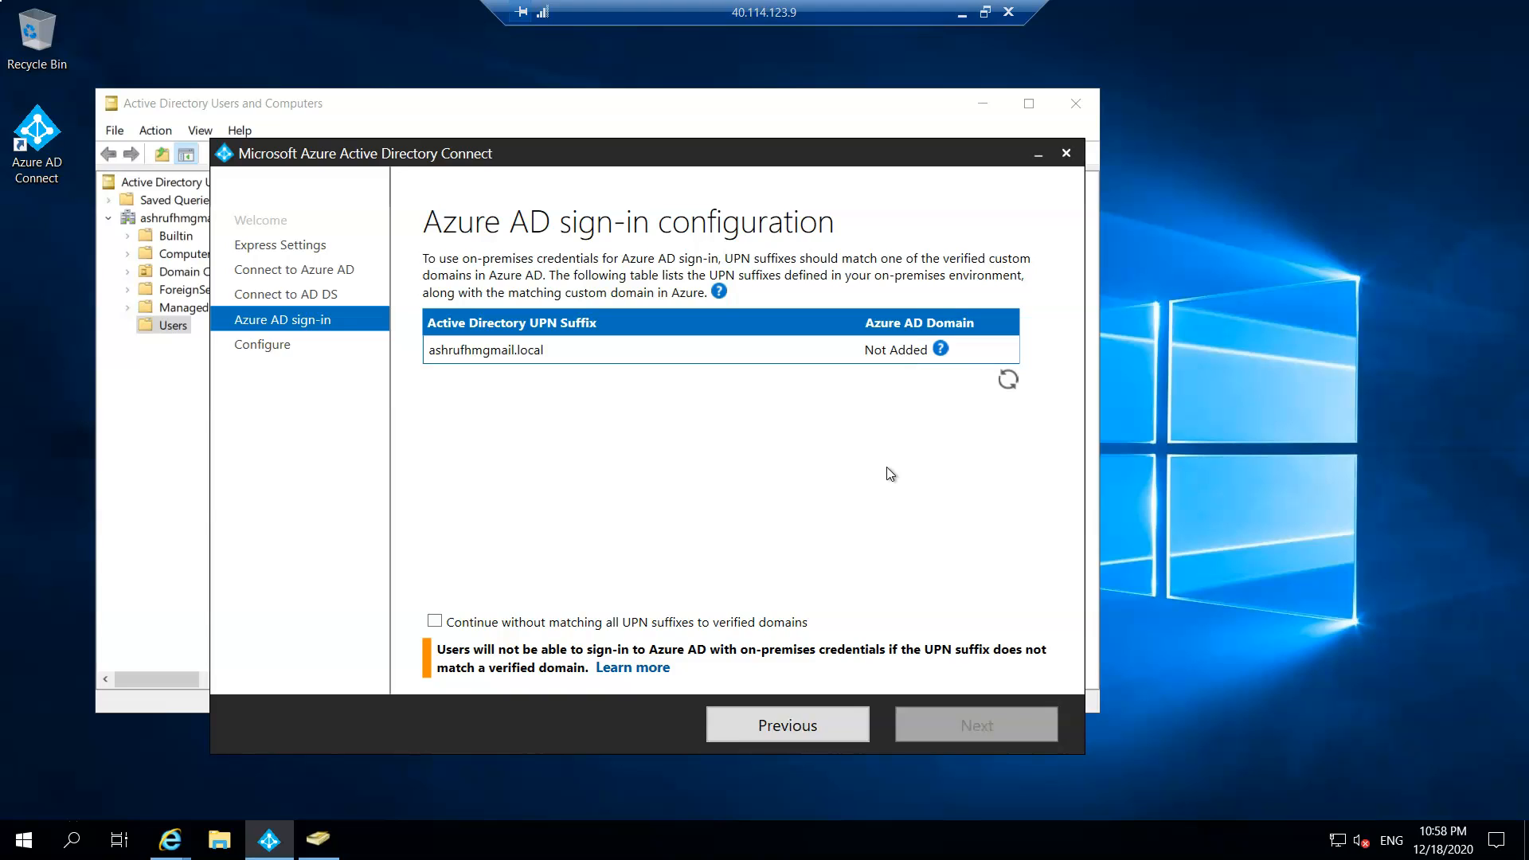
# Choose to continue without matching all UPN suffixes to verified domains, and install the Azure AD Connect configuration.
pyautogui.click(436, 624)
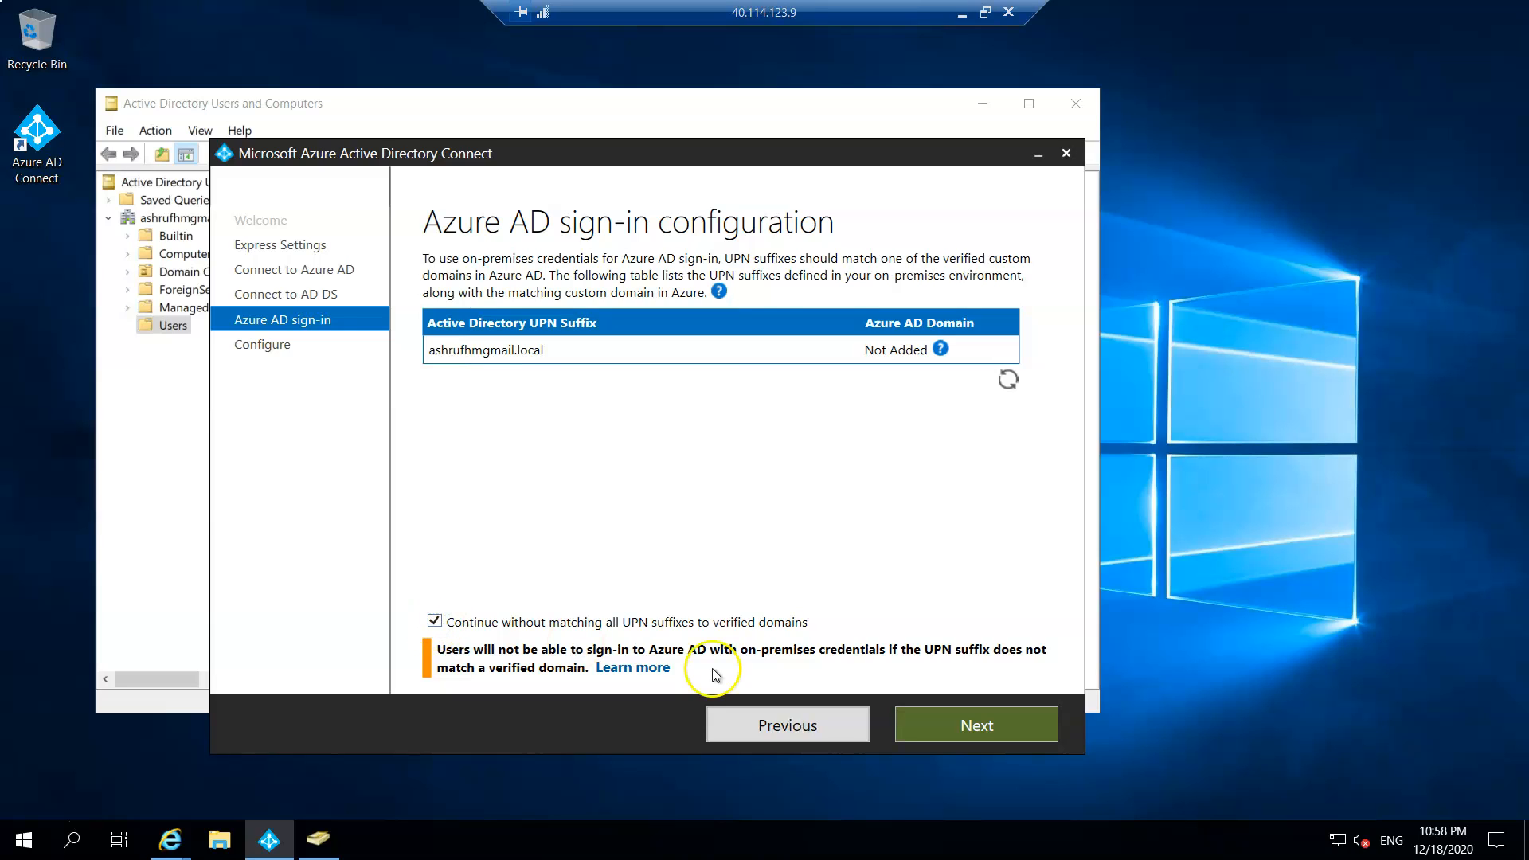
pyautogui.click(1005, 388)
pyautogui.click(434, 621)
pyautogui.click(977, 725)
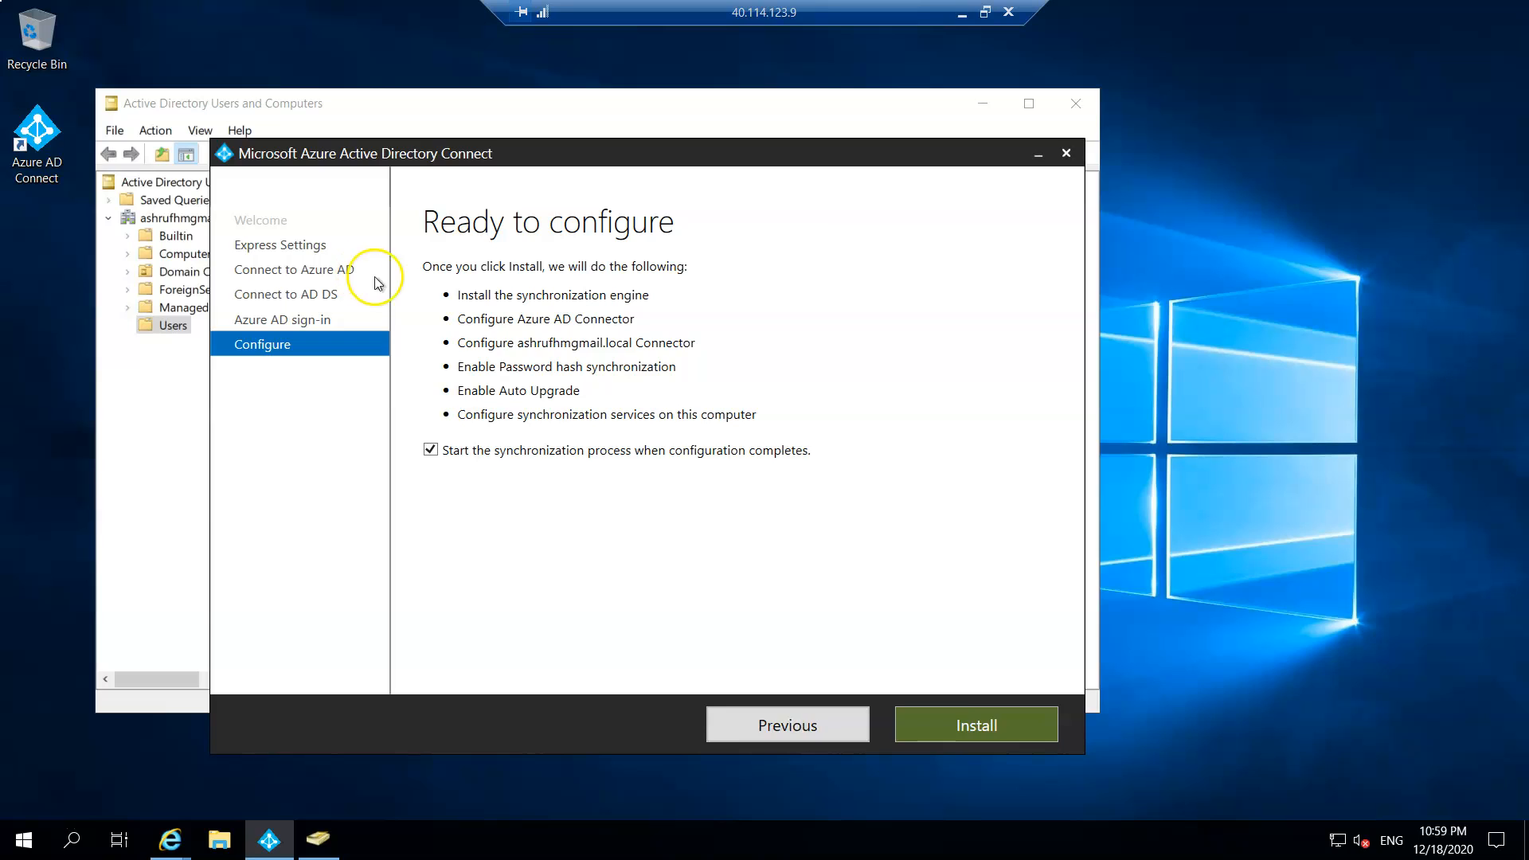
pyautogui.click(989, 720)
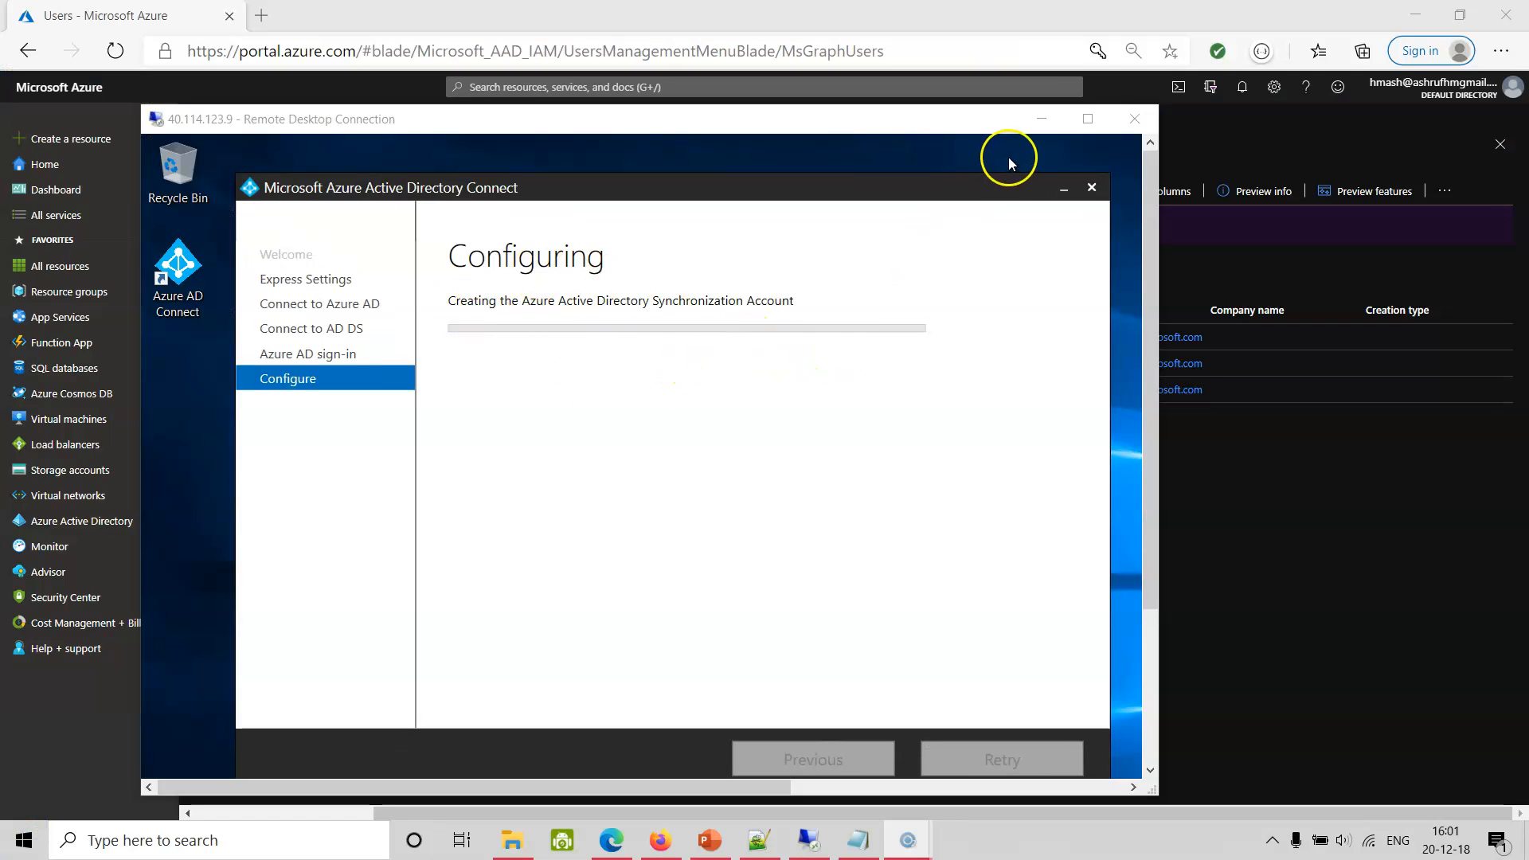
# Switch to the Azure portal and check the All users list for the On-Premises Directory Synchronization Service Account.
pyautogui.click(1291, 508)
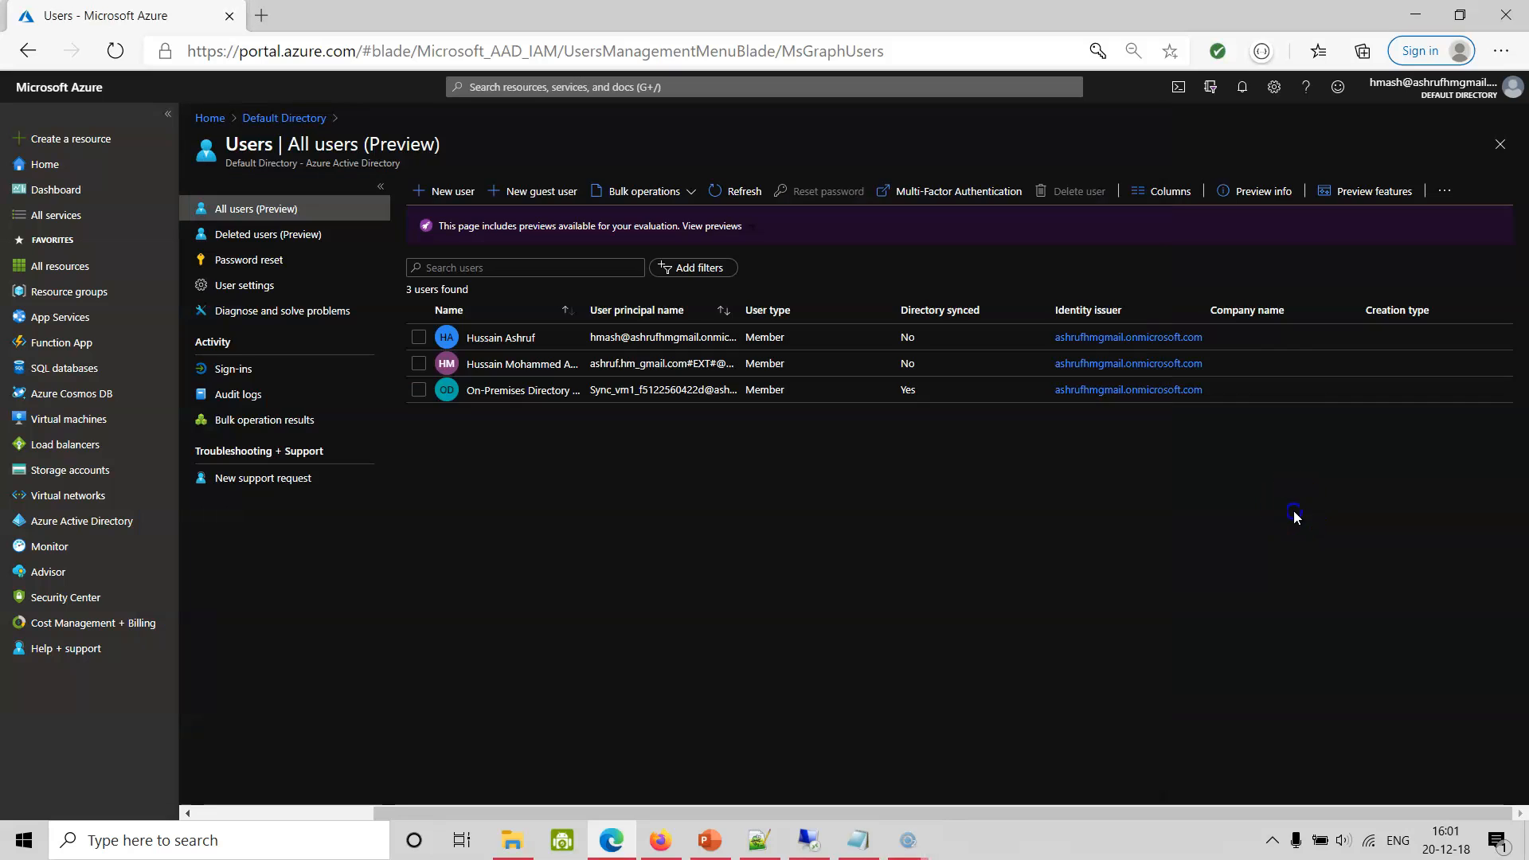
pyautogui.click(507, 394)
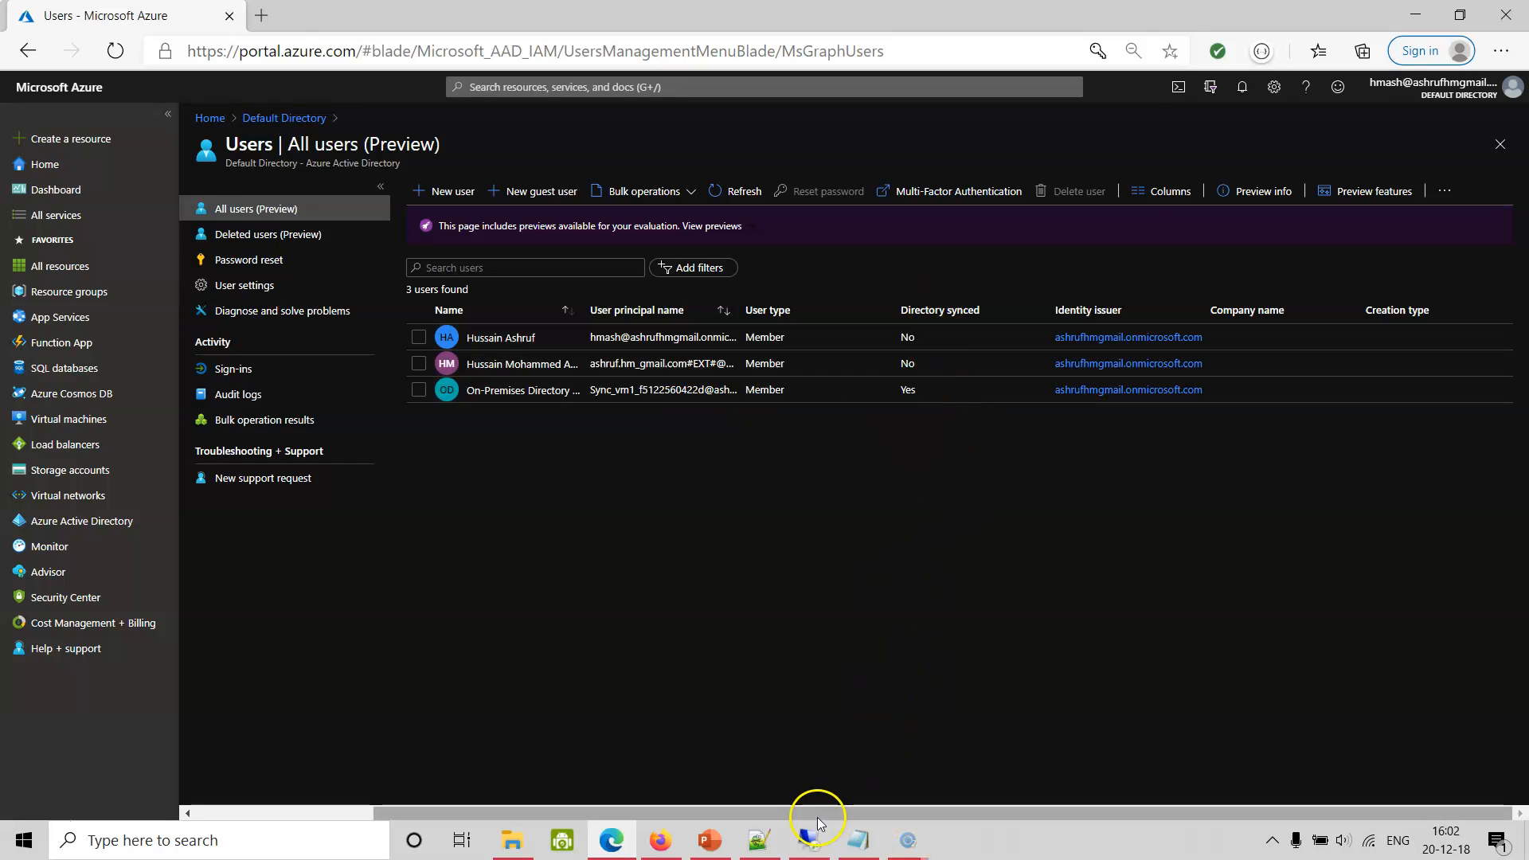
# Exit the Azure AD Connect wizard in the remote session and minimize the session window.
pyautogui.click(808, 838)
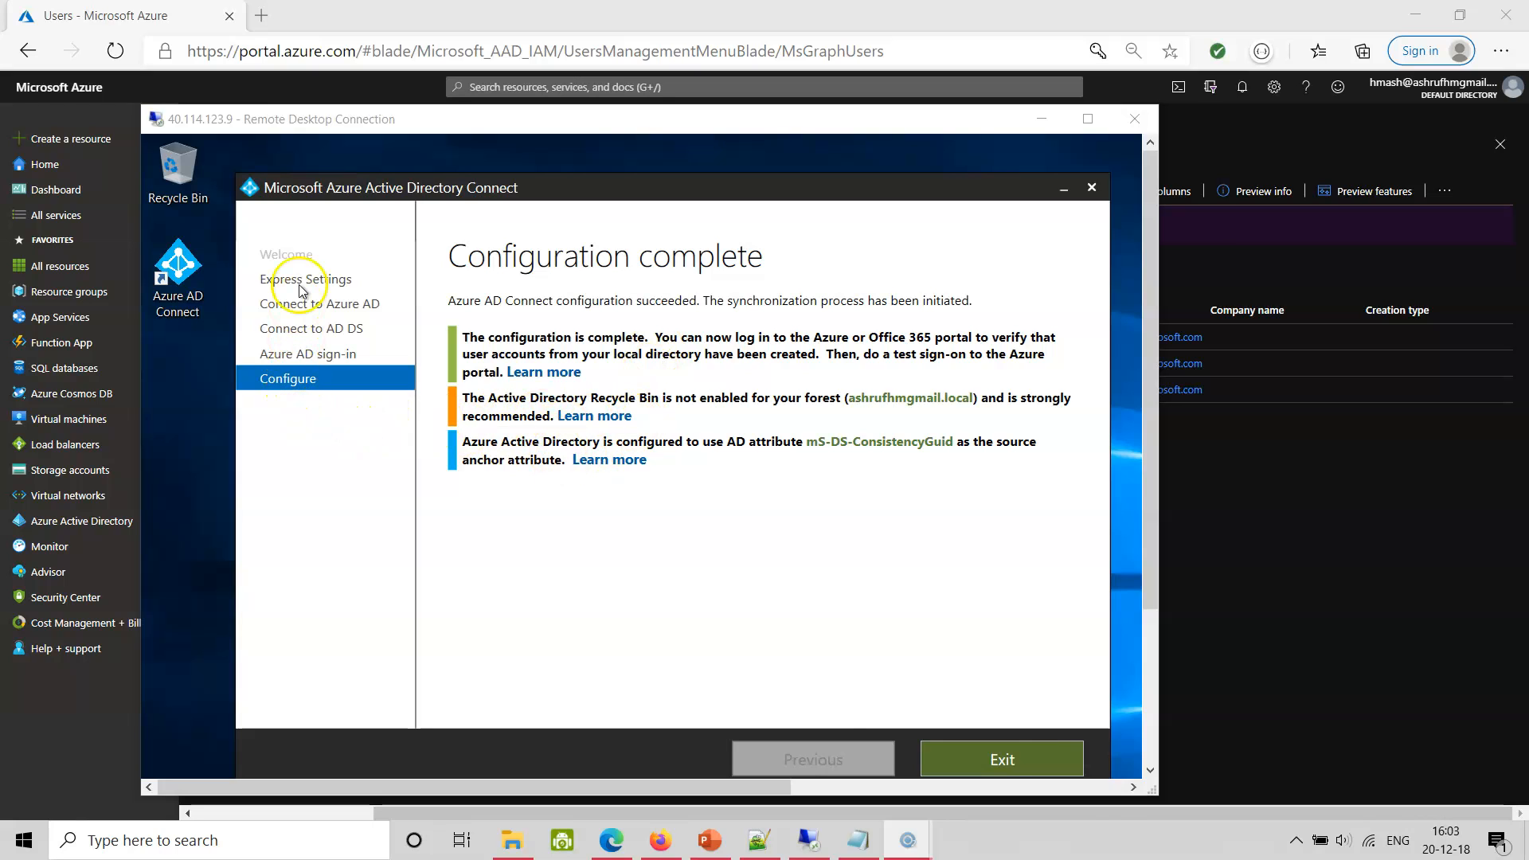
pyautogui.click(997, 760)
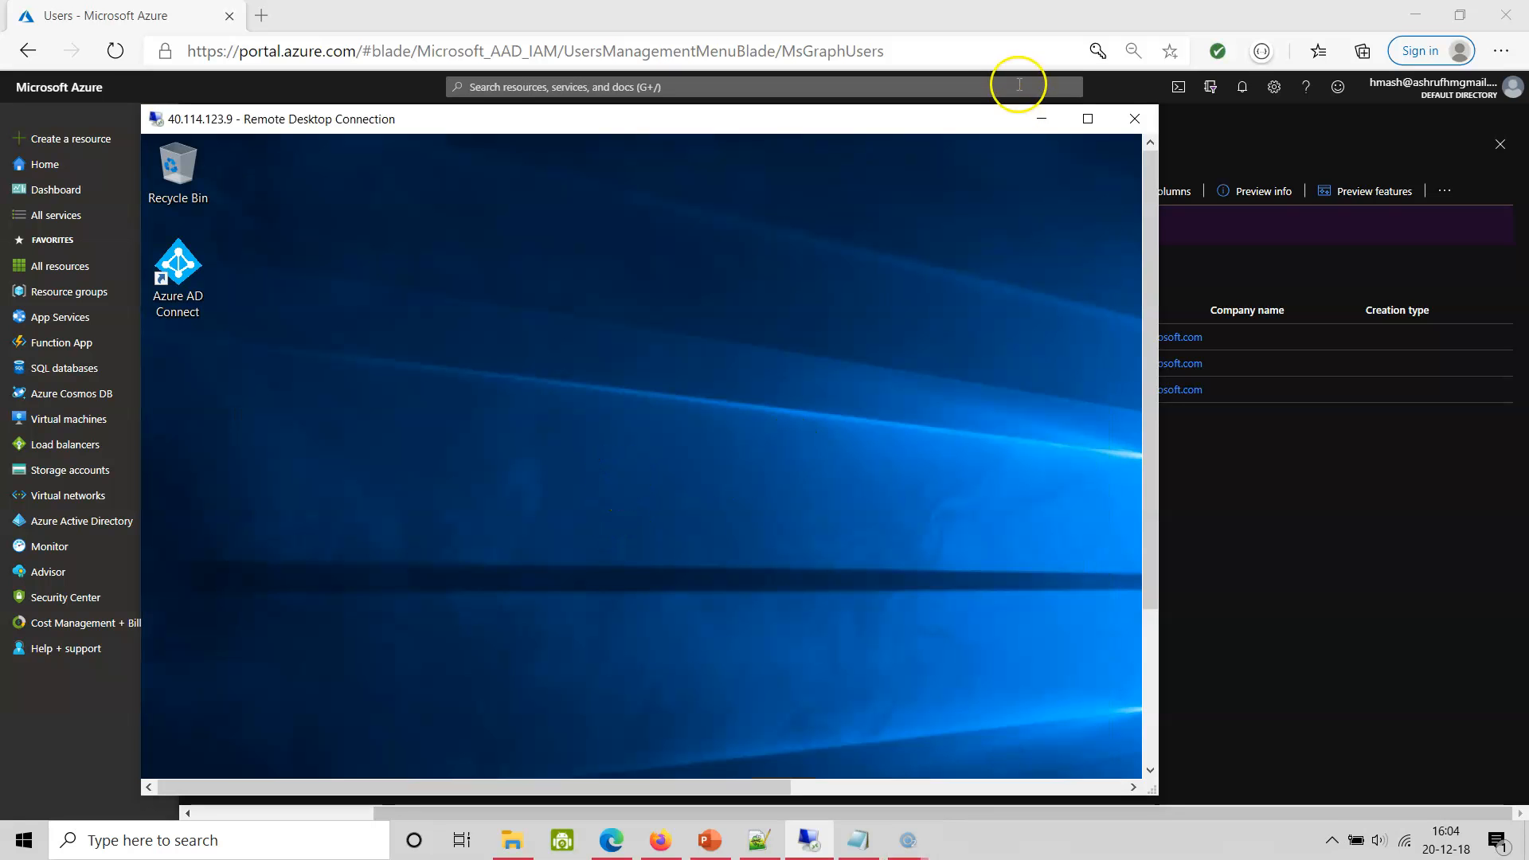
pyautogui.click(1041, 119)
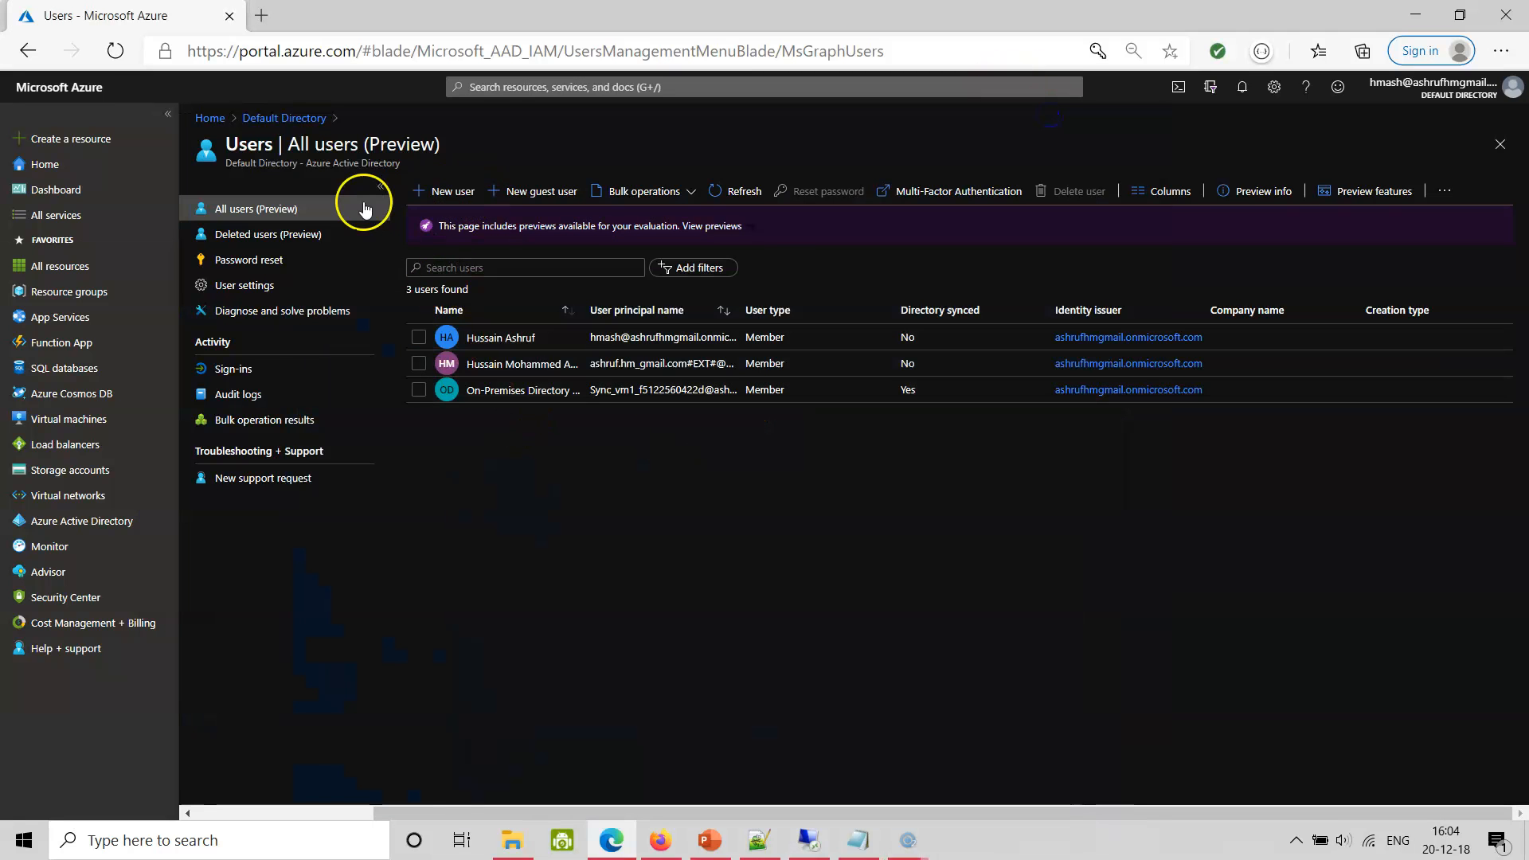
# Reopen the Users list from the Default Directory overview in the Azure portal and examine the synchronization service account.
pyautogui.click(209, 118)
pyautogui.click(556, 187)
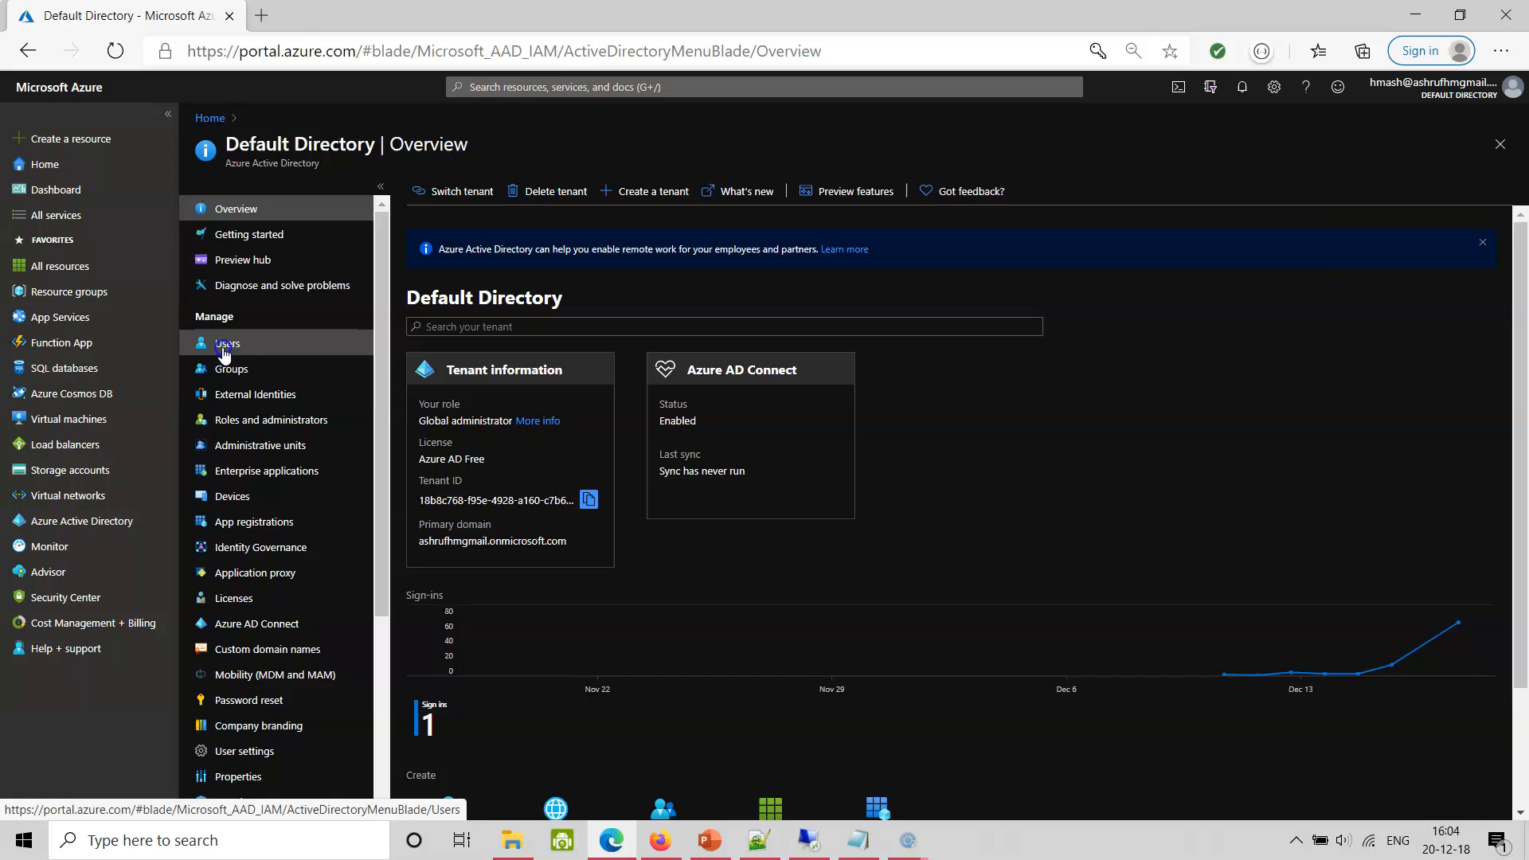
pyautogui.click(224, 347)
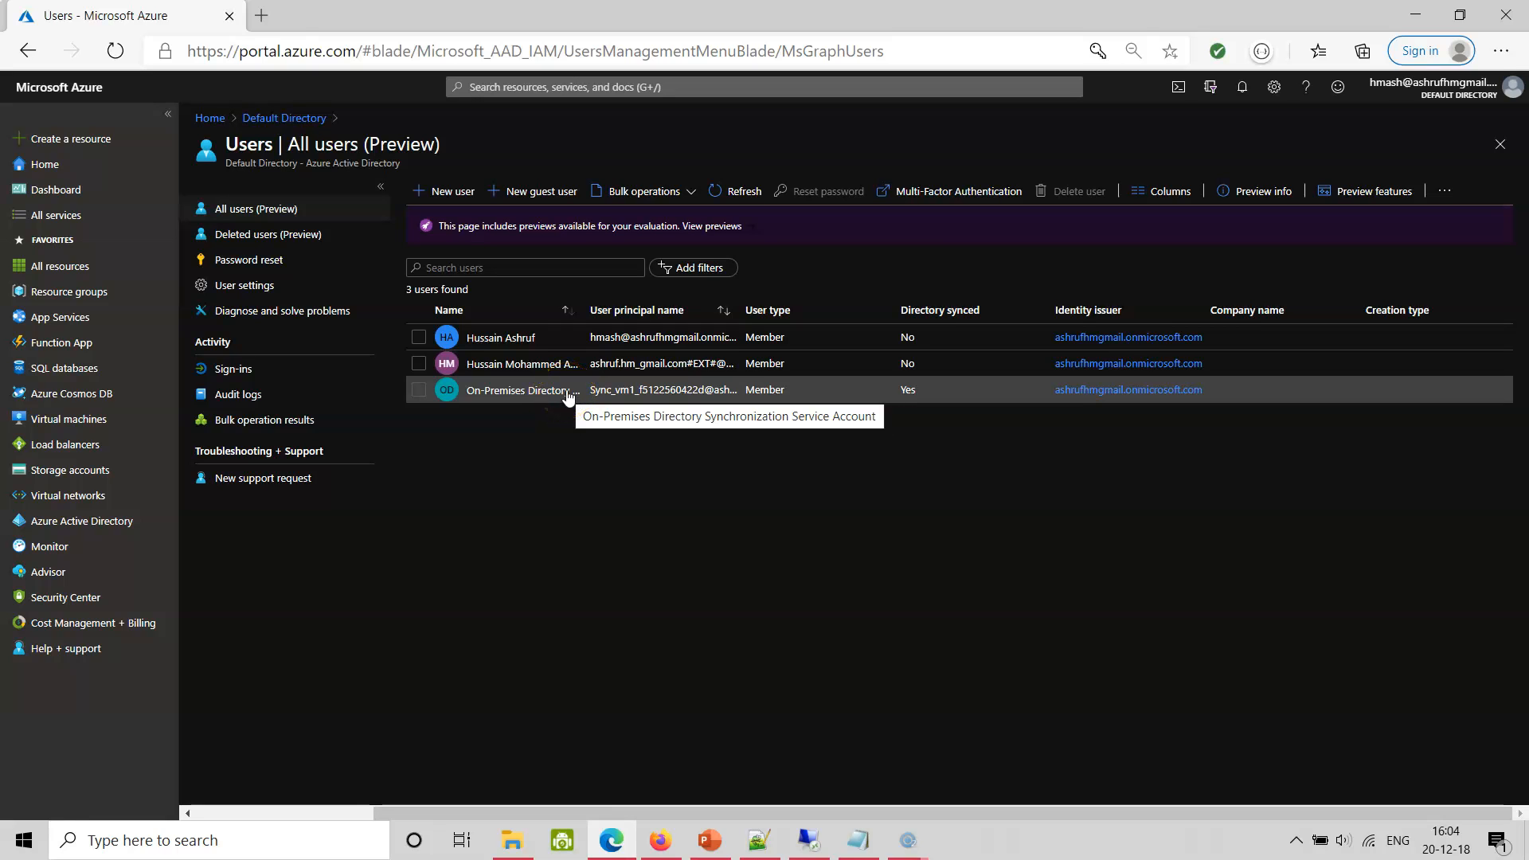
pyautogui.click(579, 418)
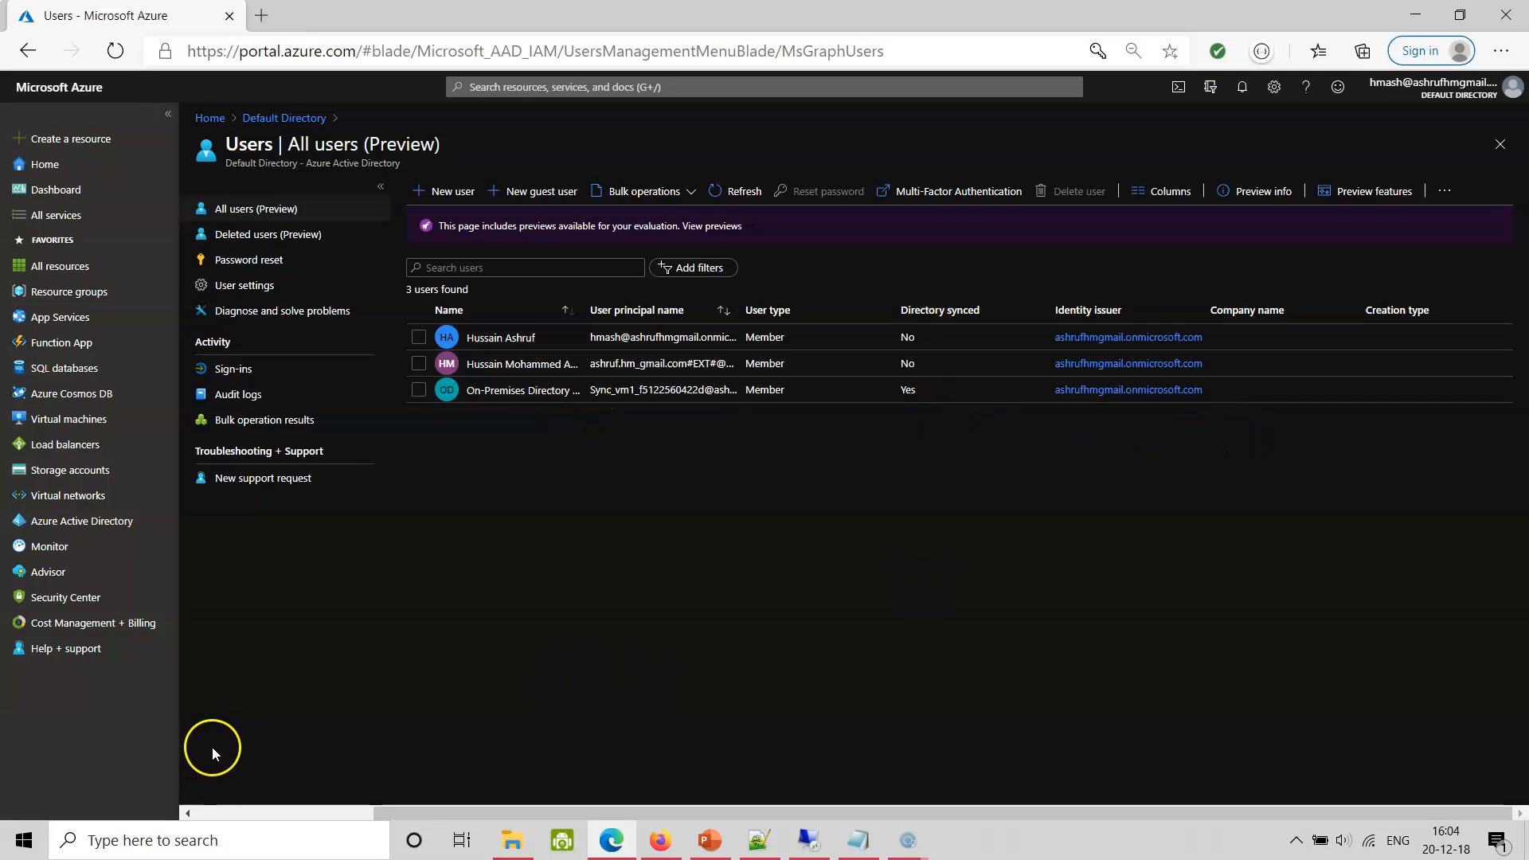
# Switch to the remote desktop session, open Active Directory Users and Computers, and select the Users container of ashrufhmgmail.local.
pyautogui.click(808, 840)
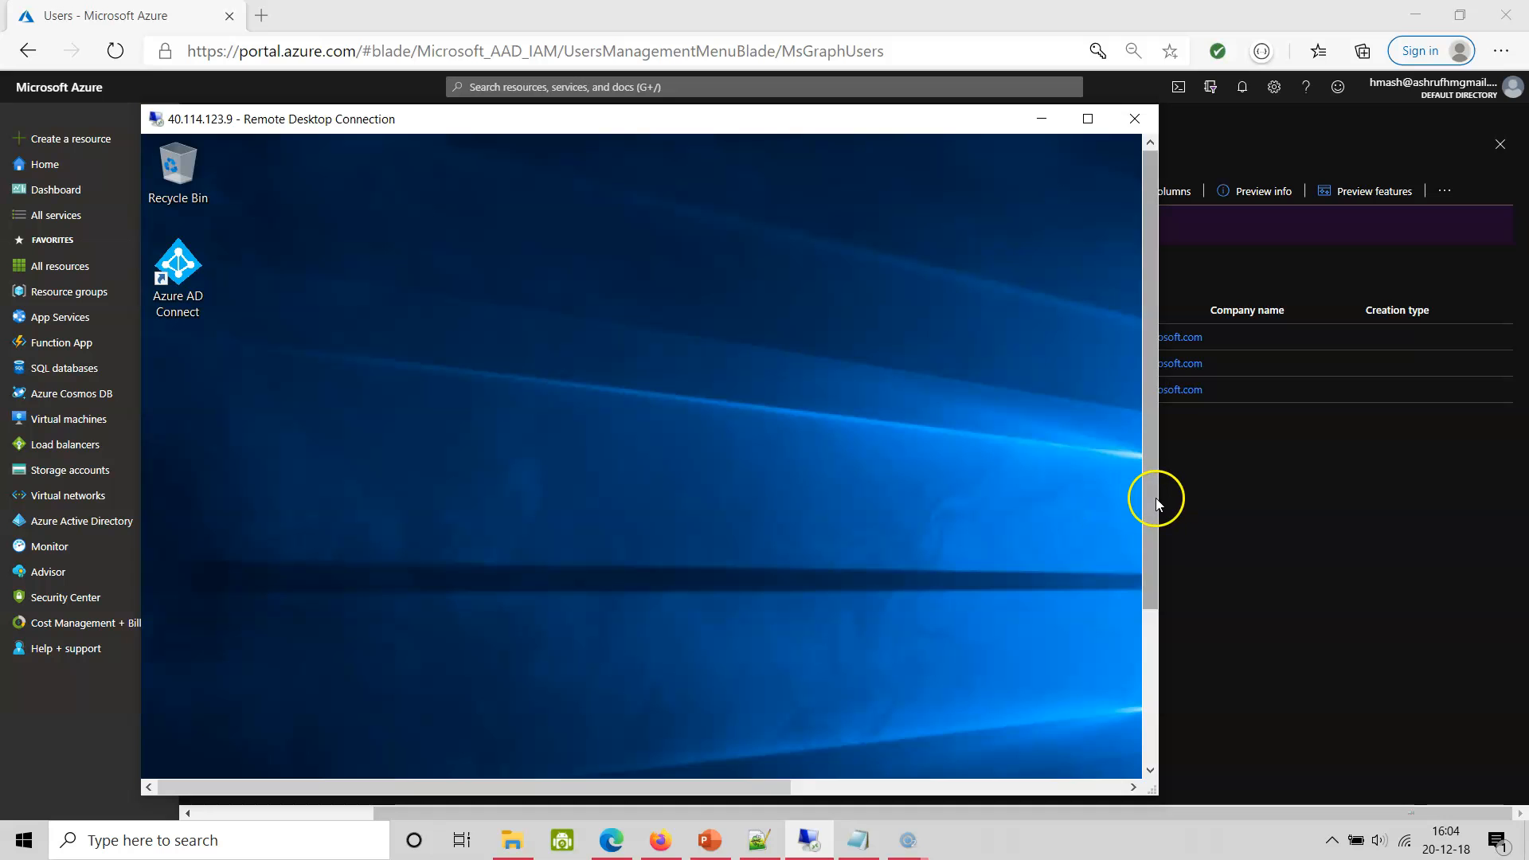
pyautogui.moveTo(1159, 509); pyautogui.dragTo(1163, 724)
pyautogui.click(163, 752)
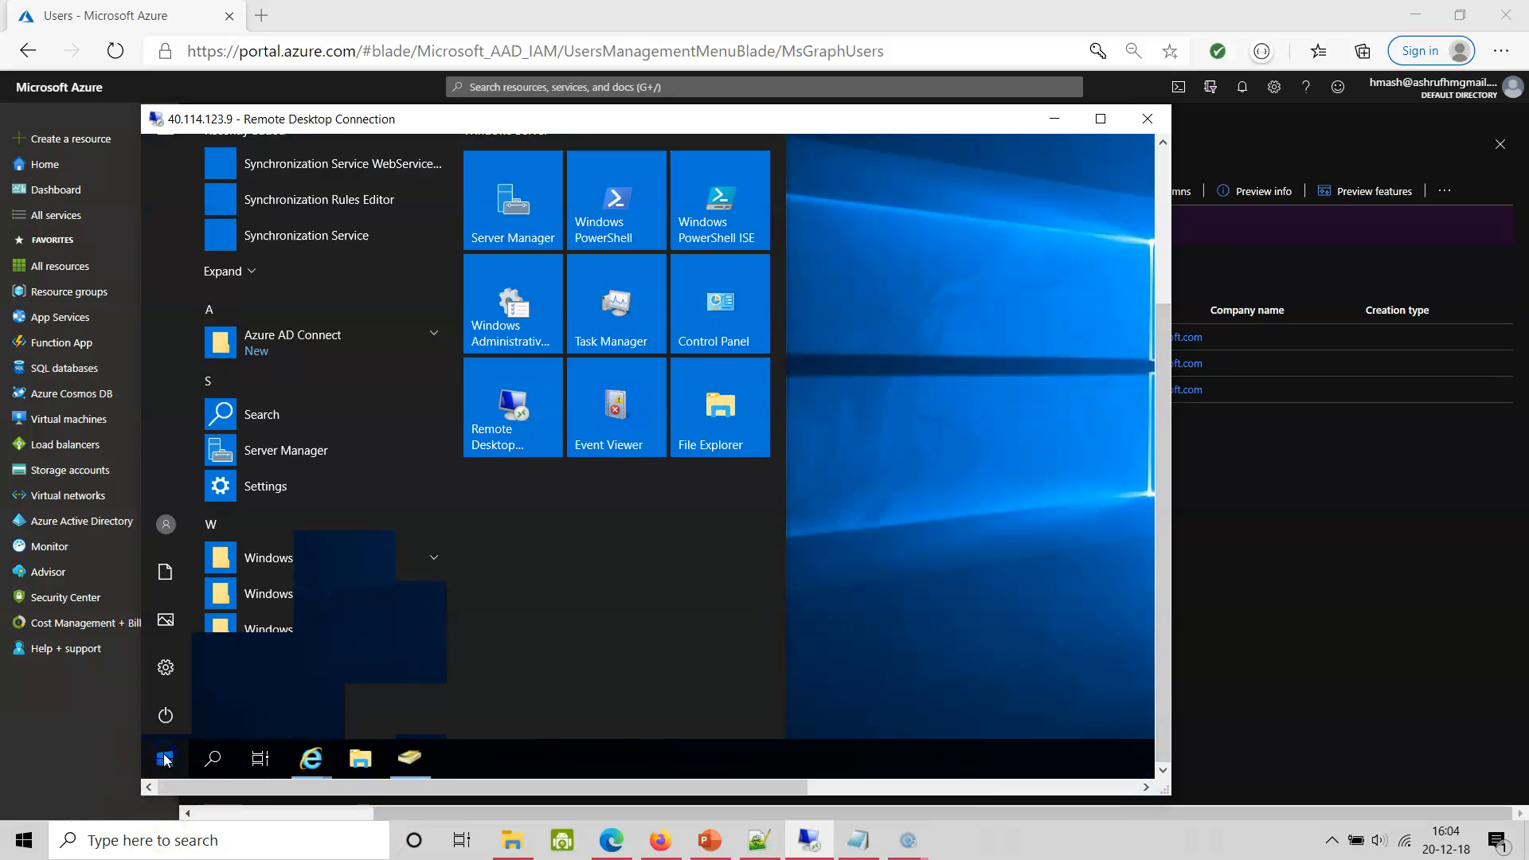
pyautogui.write('users')
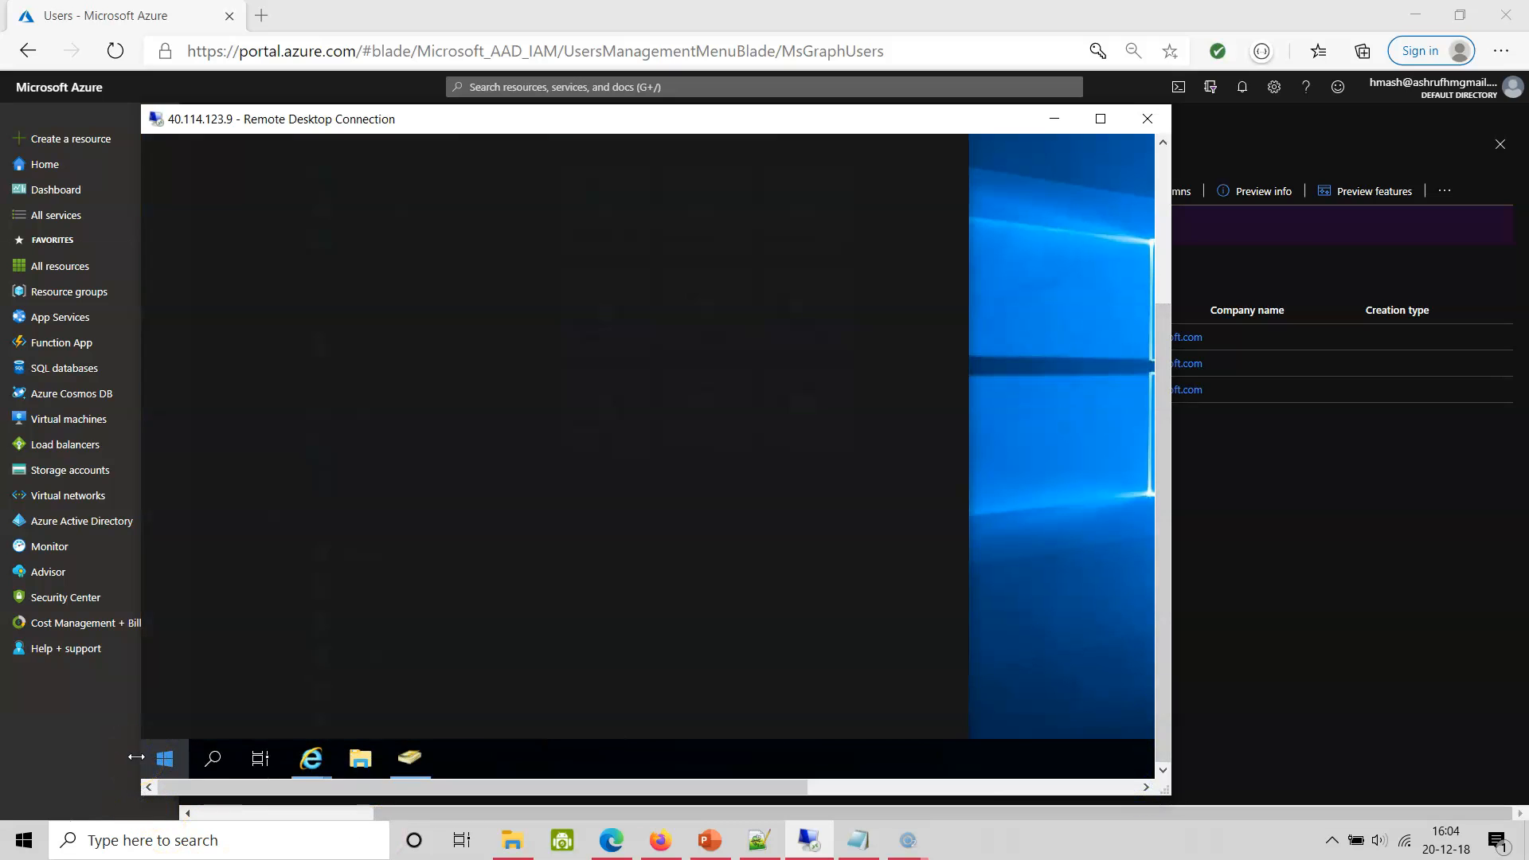
pyautogui.click(370, 207)
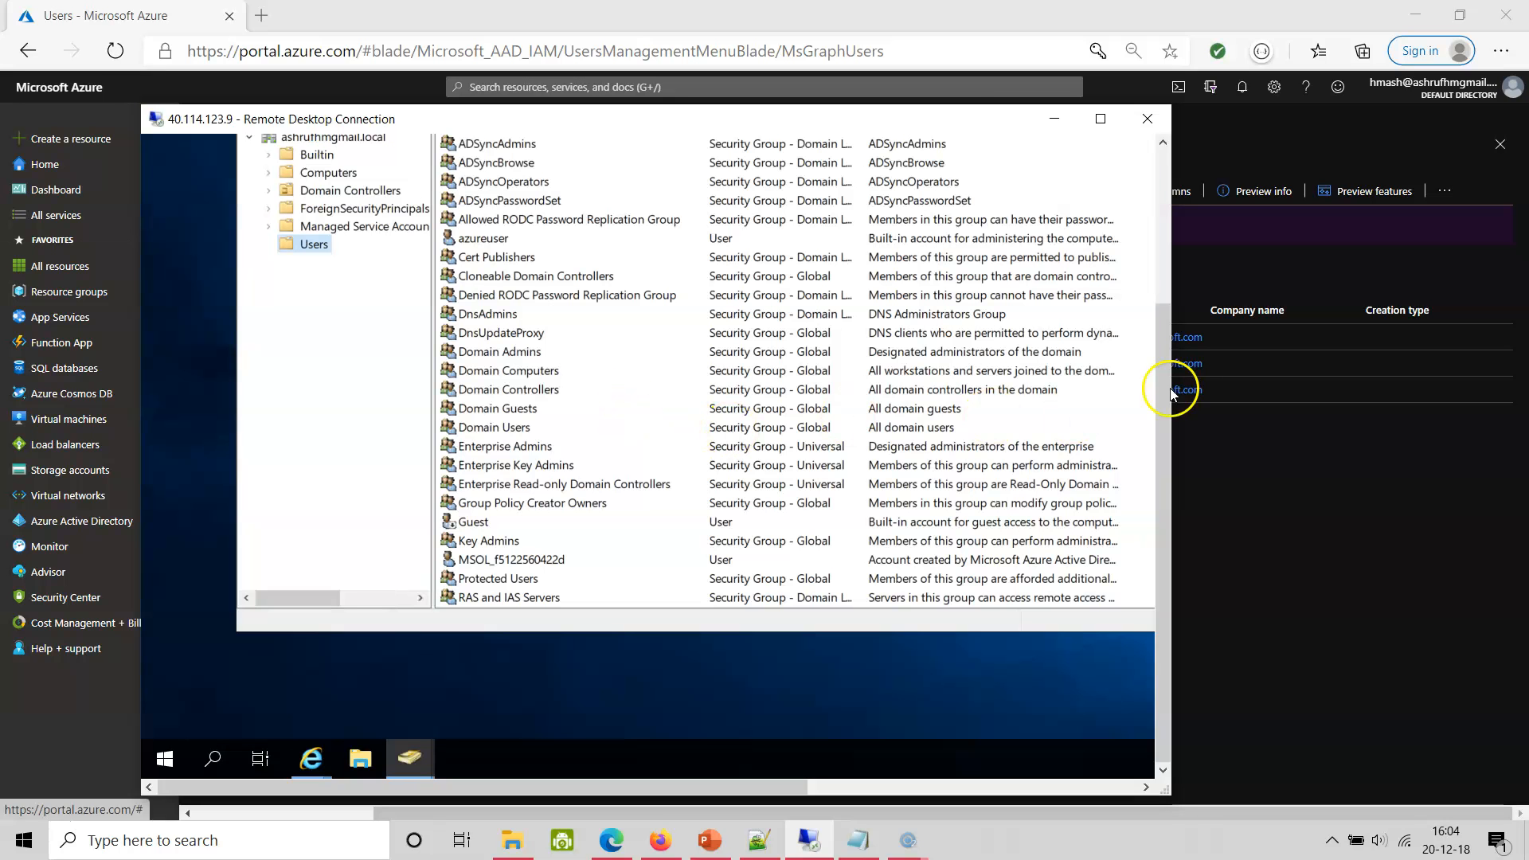
pyautogui.moveTo(1163, 382); pyautogui.dragTo(1162, 288)
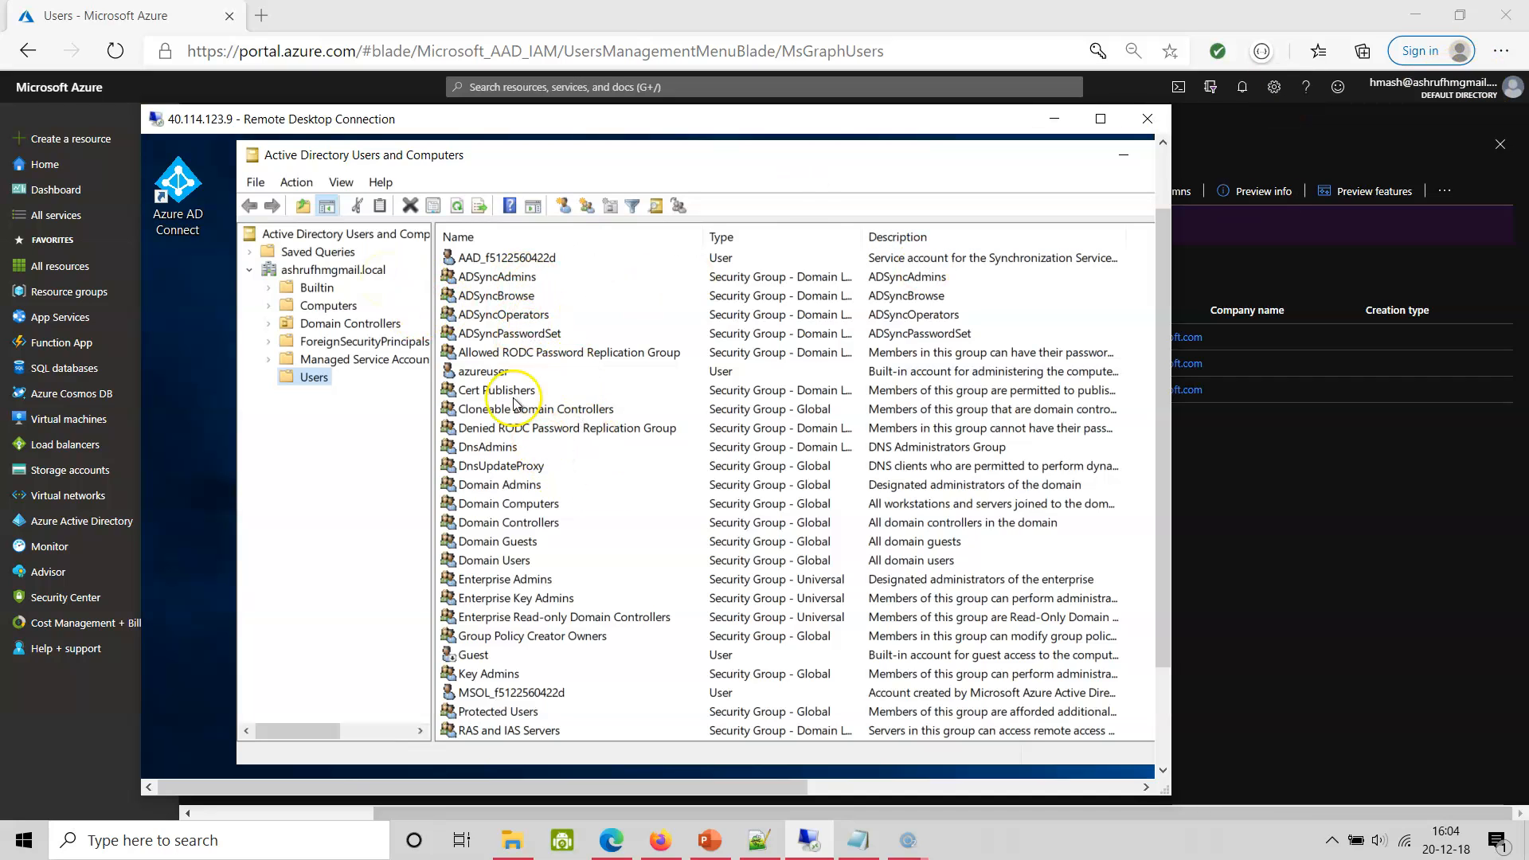
pyautogui.click(487, 371)
pyautogui.scroll(-1, 587, 529)
pyautogui.scroll(1, 587, 534)
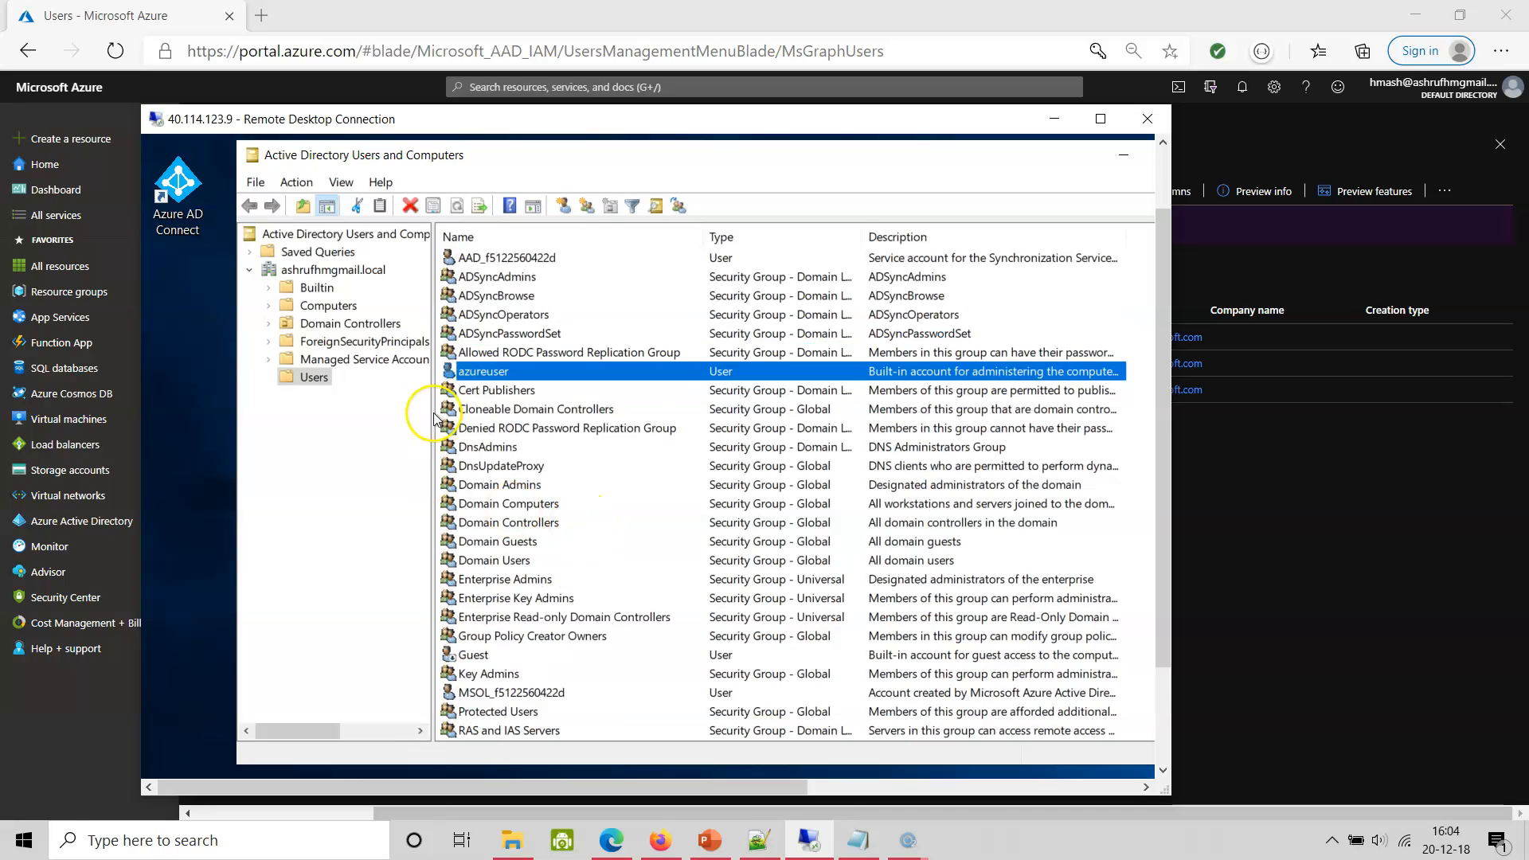
pyautogui.click(311, 379)
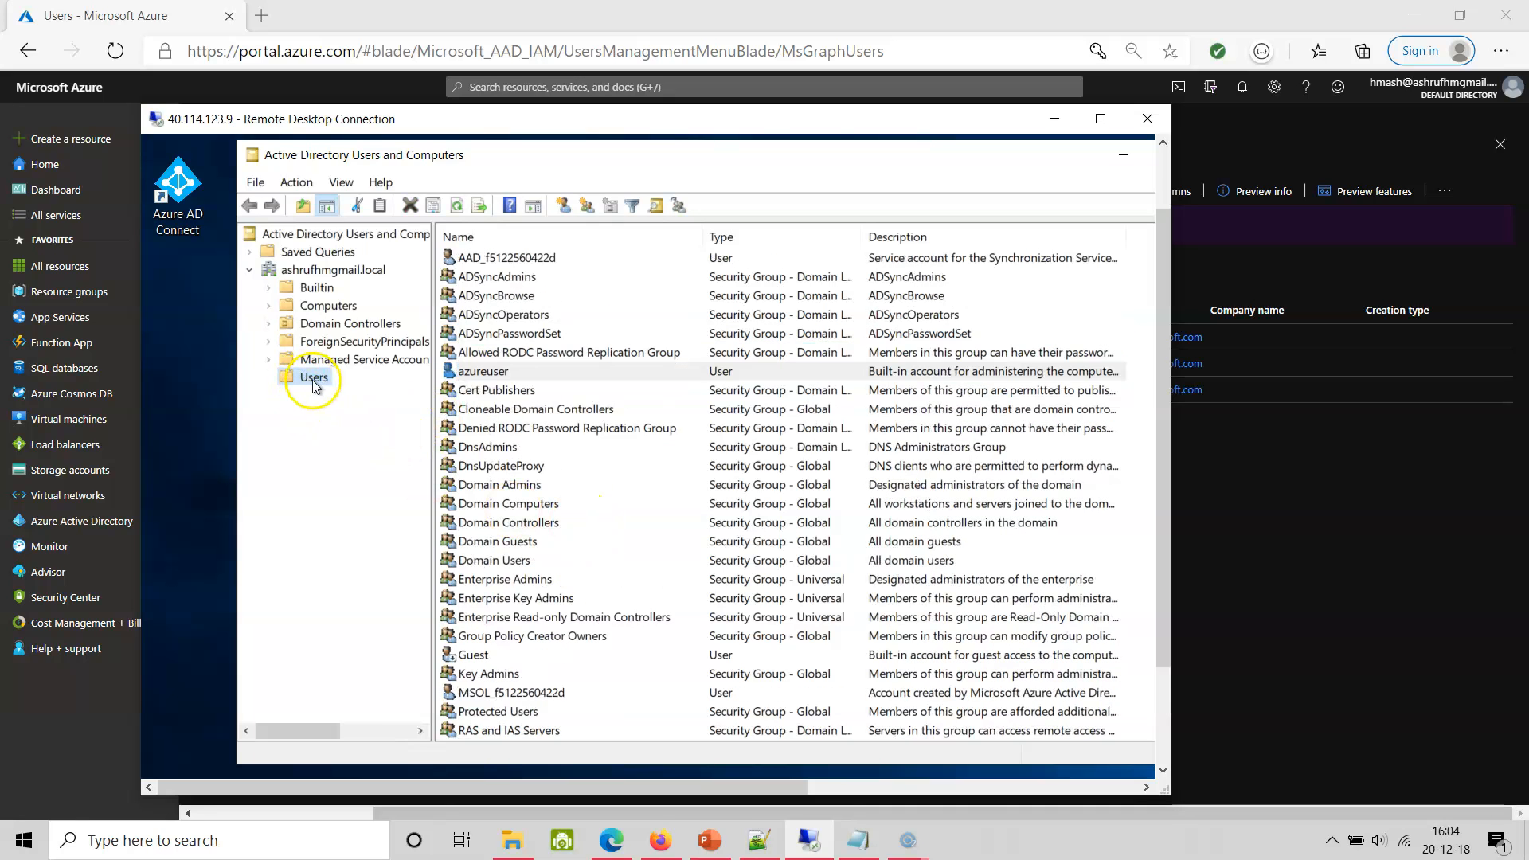
pyautogui.rightClick(313, 382)
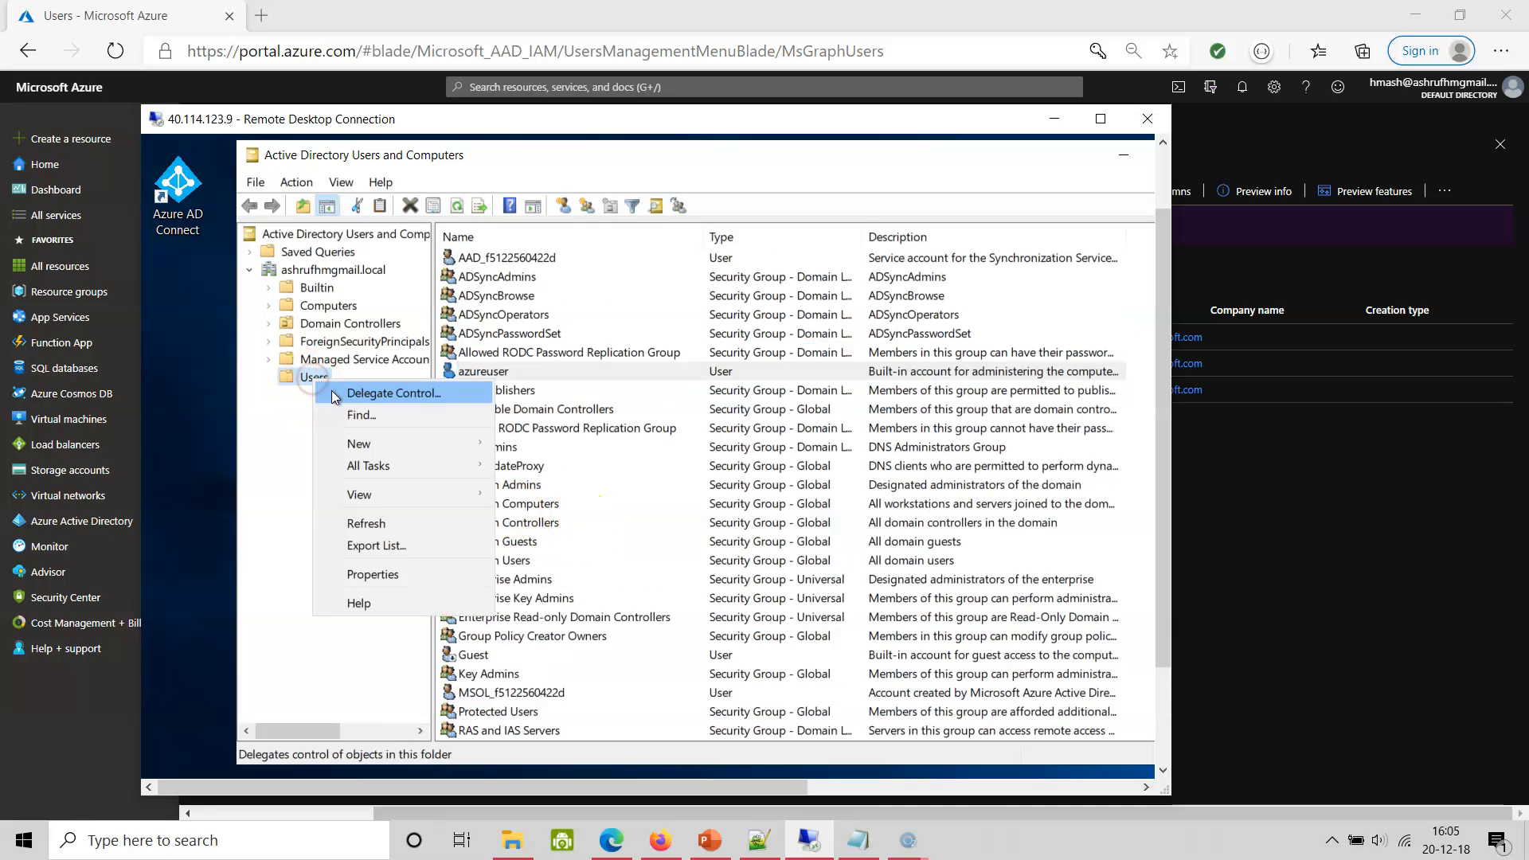
pyautogui.click(387, 486)
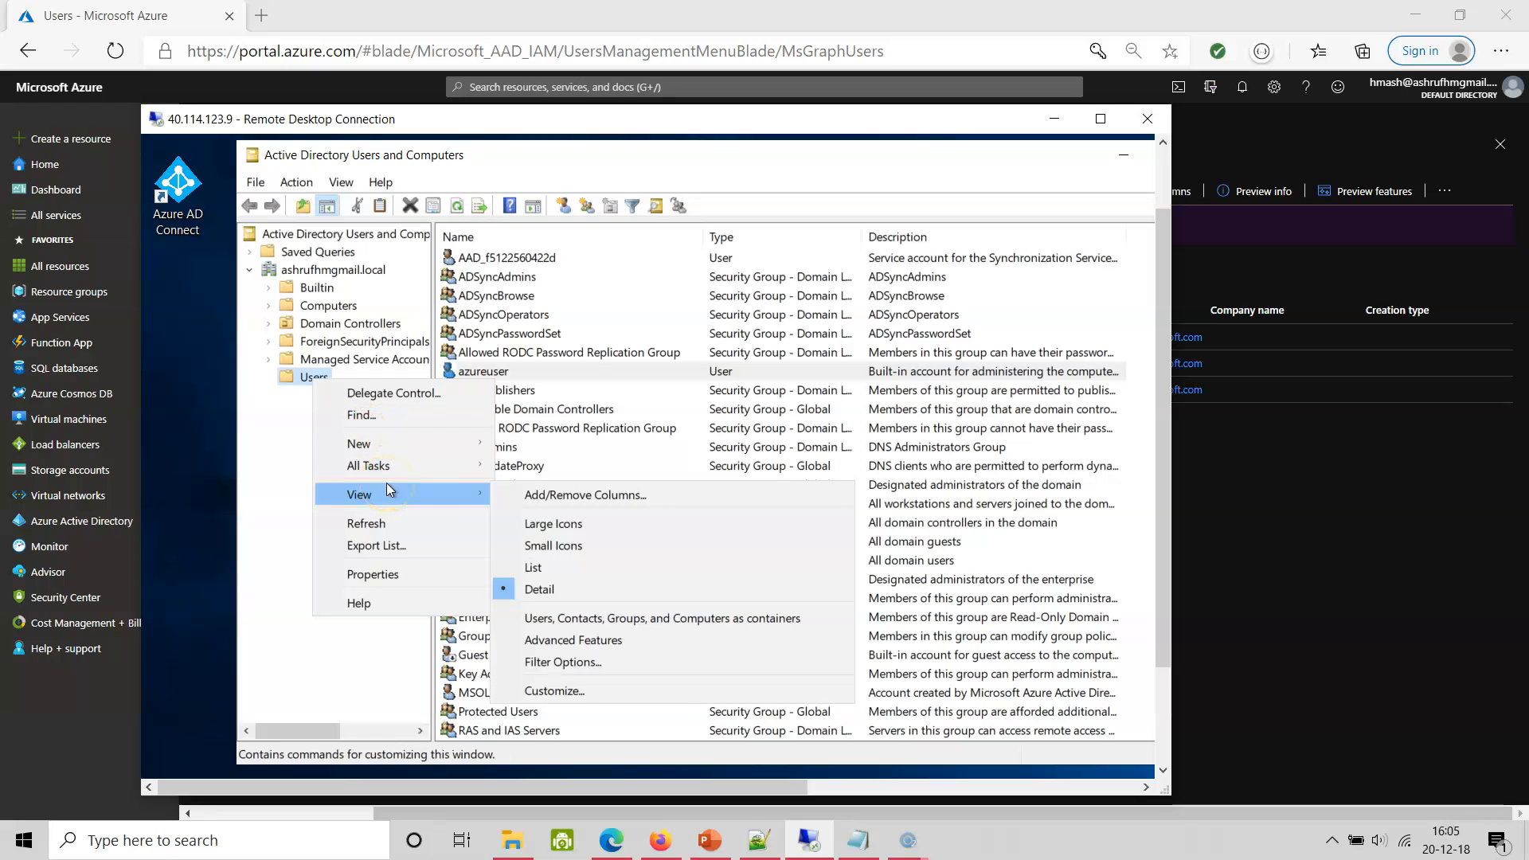
pyautogui.click(278, 458)
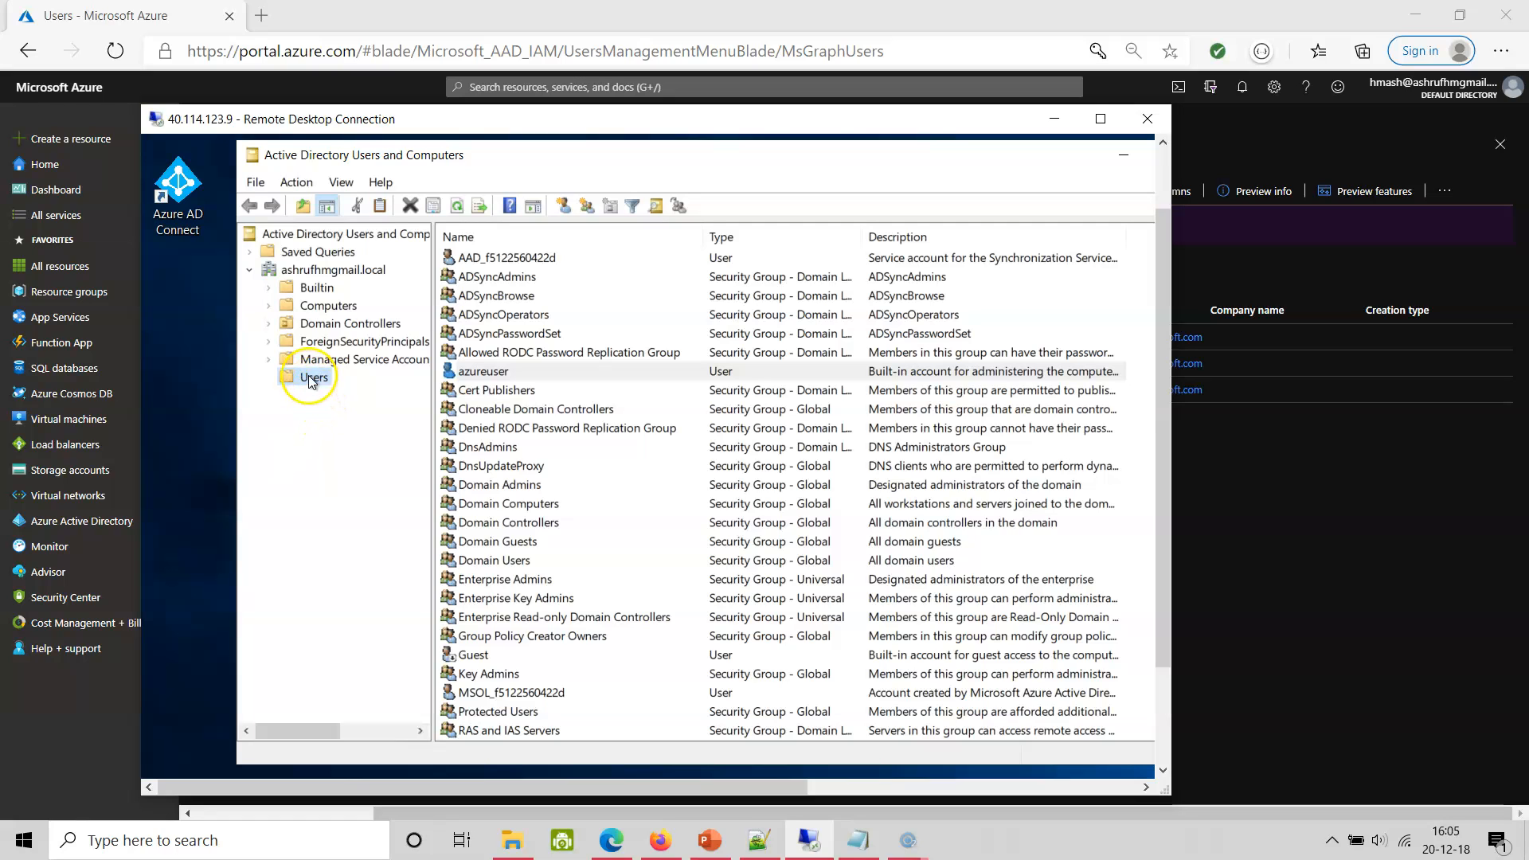
pyautogui.rightClick(311, 378)
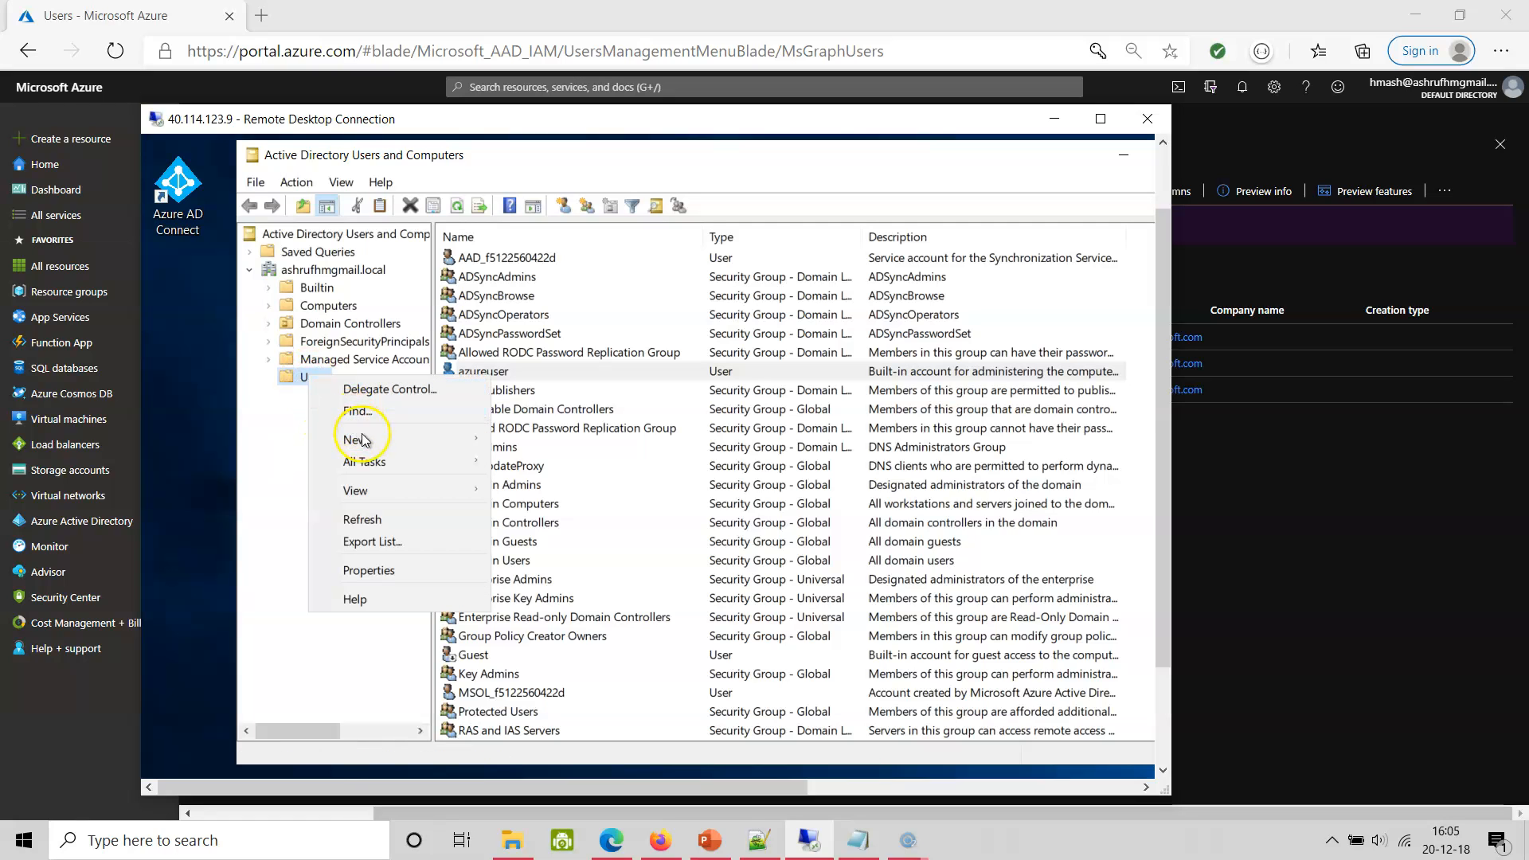
pyautogui.click(265, 455)
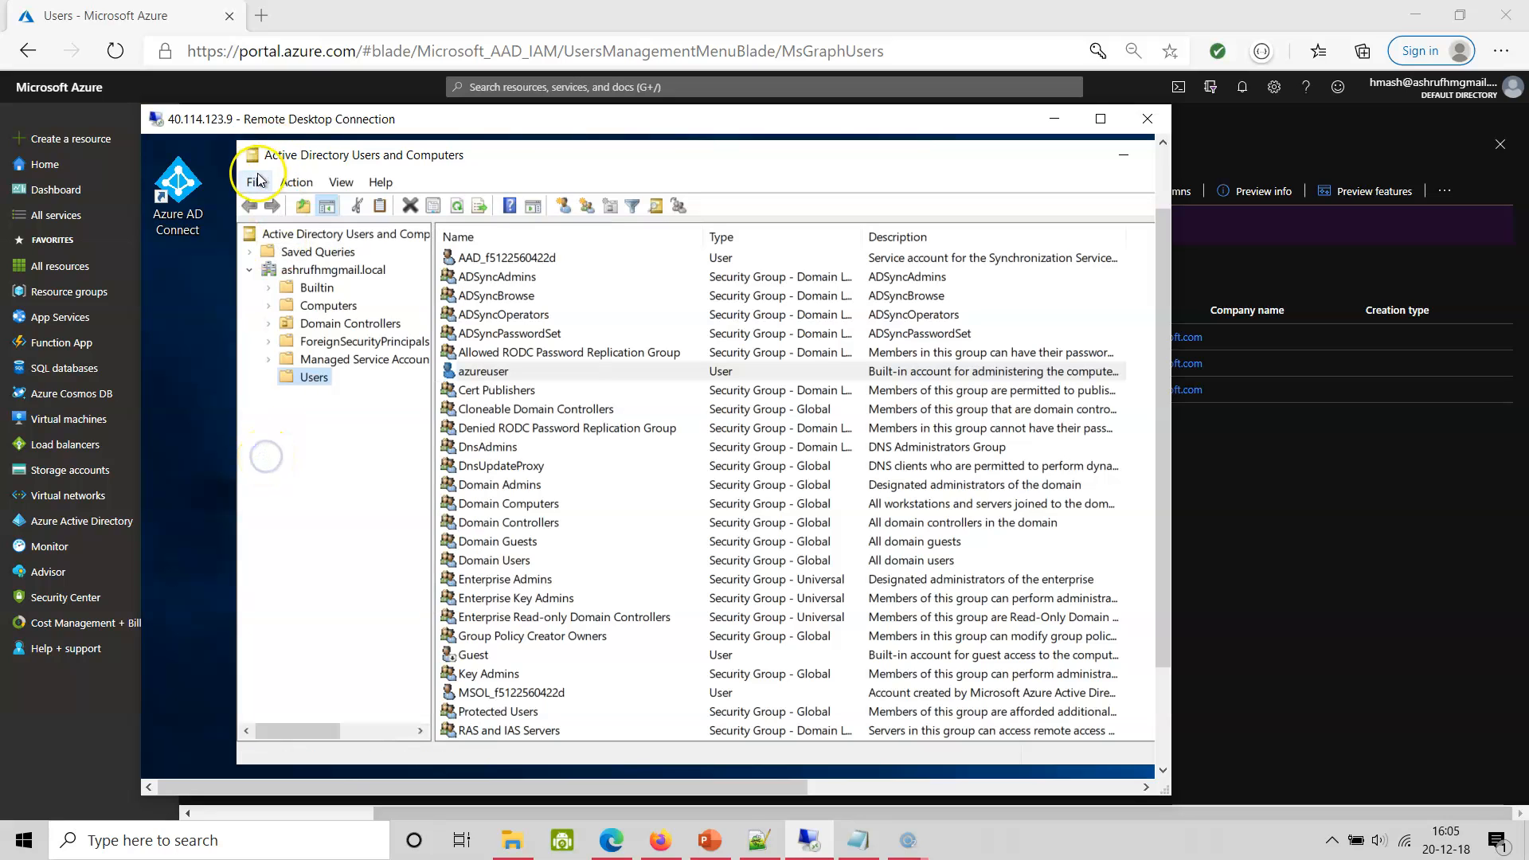
# Start a new user in the Users container and enter the user's first name, last name and logon name.
pyautogui.click(258, 183)
pyautogui.moveTo(297, 182)
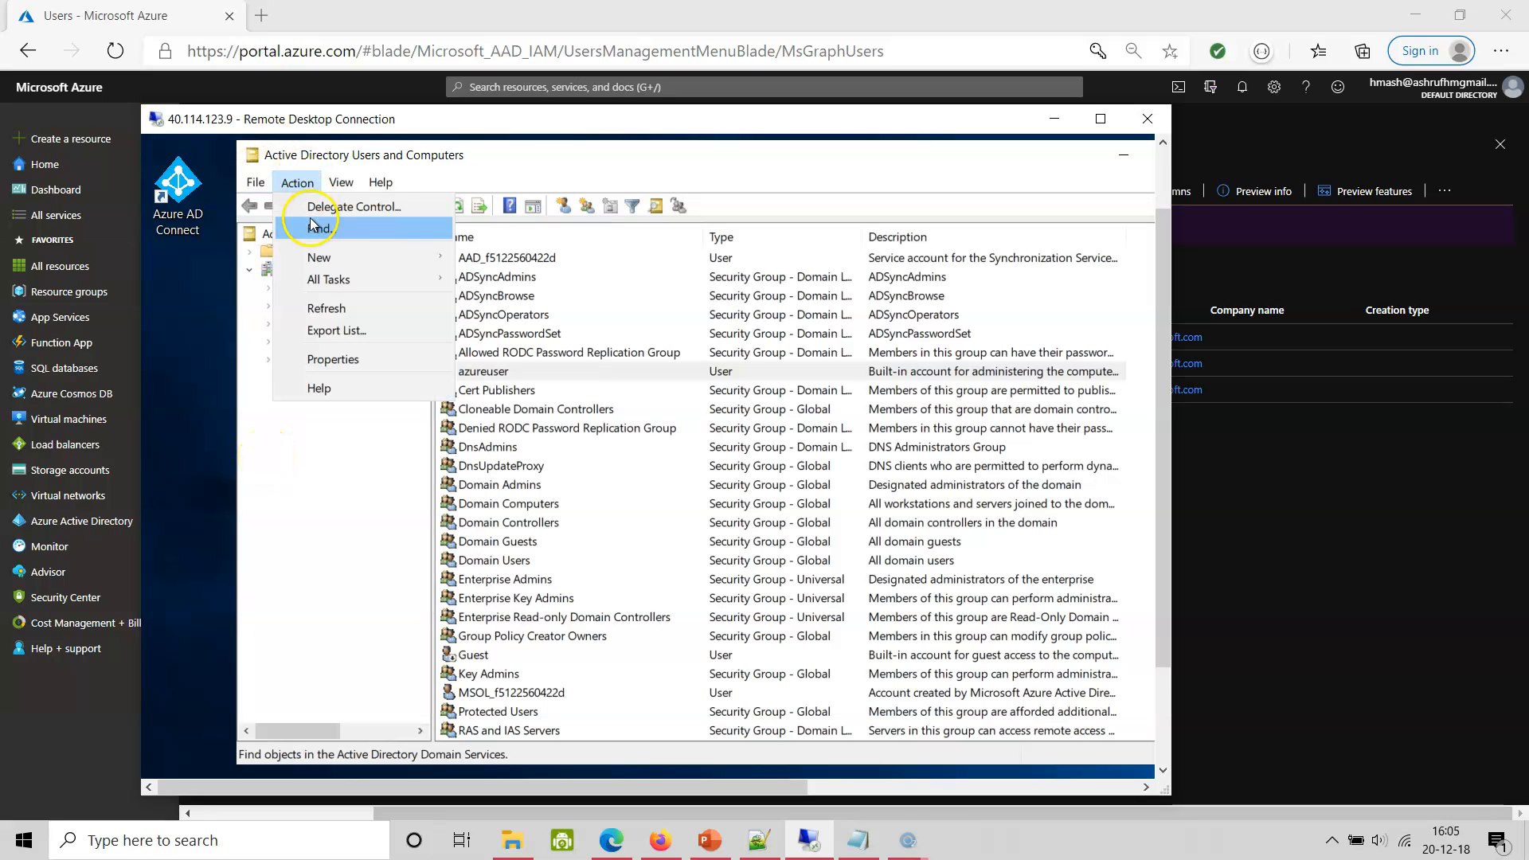
pyautogui.moveTo(326, 263)
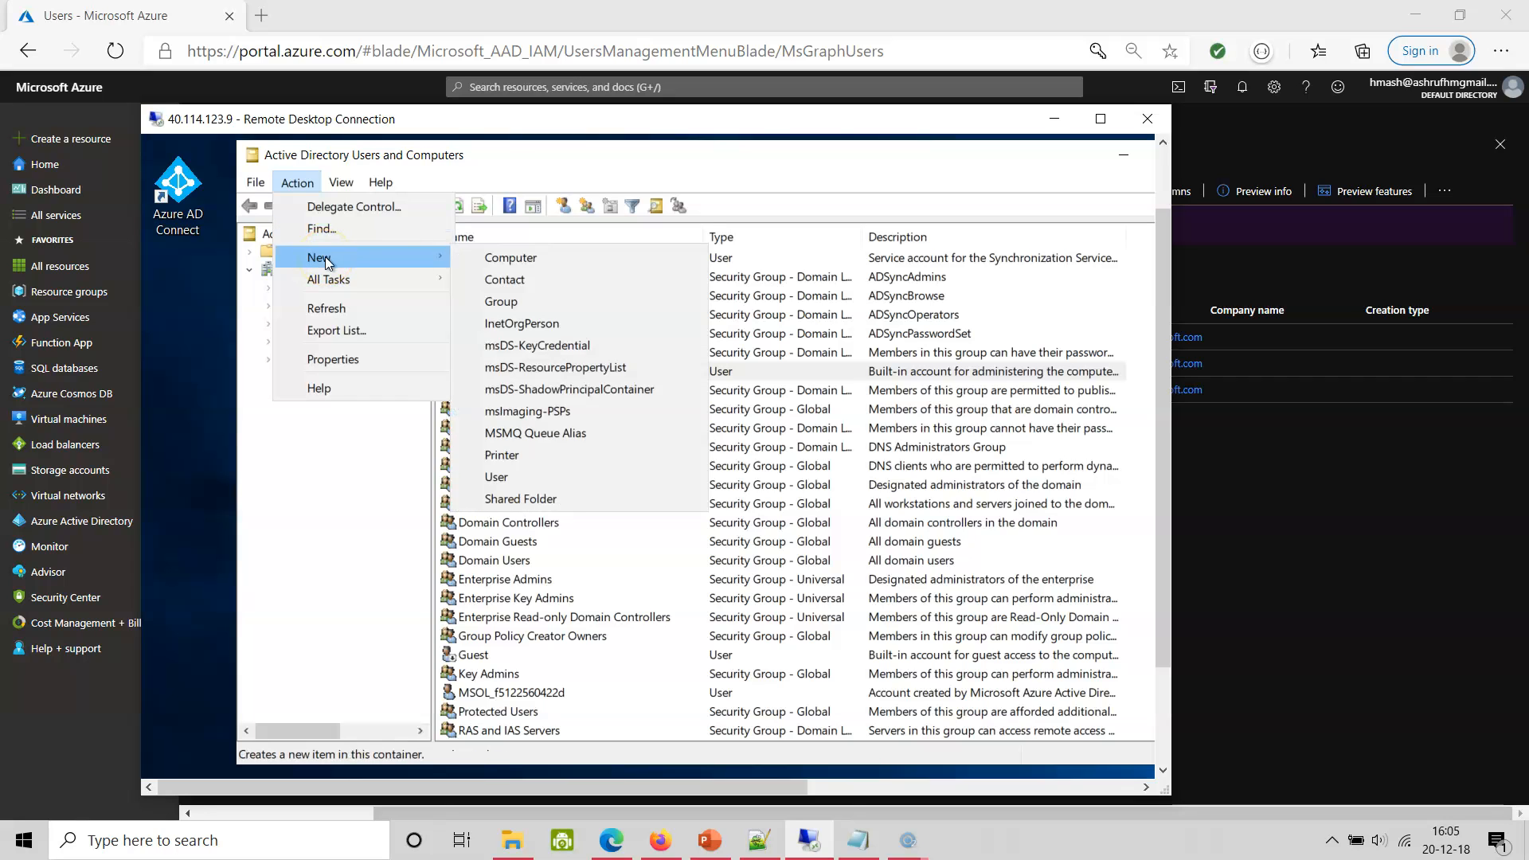
pyautogui.click(496, 476)
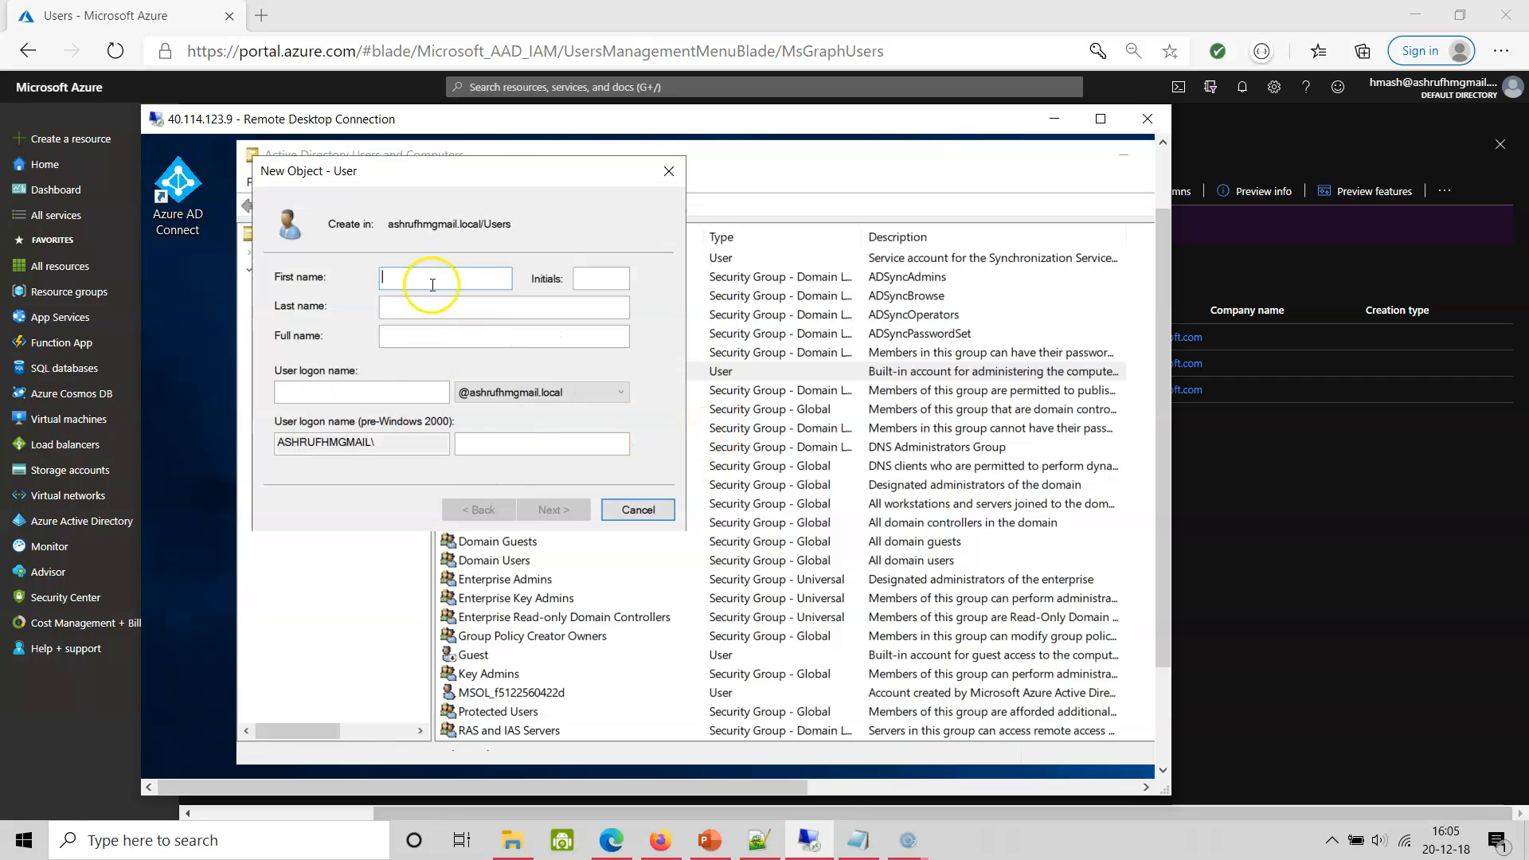
pyautogui.moveTo(565, 170); pyautogui.dragTo(844, 309)
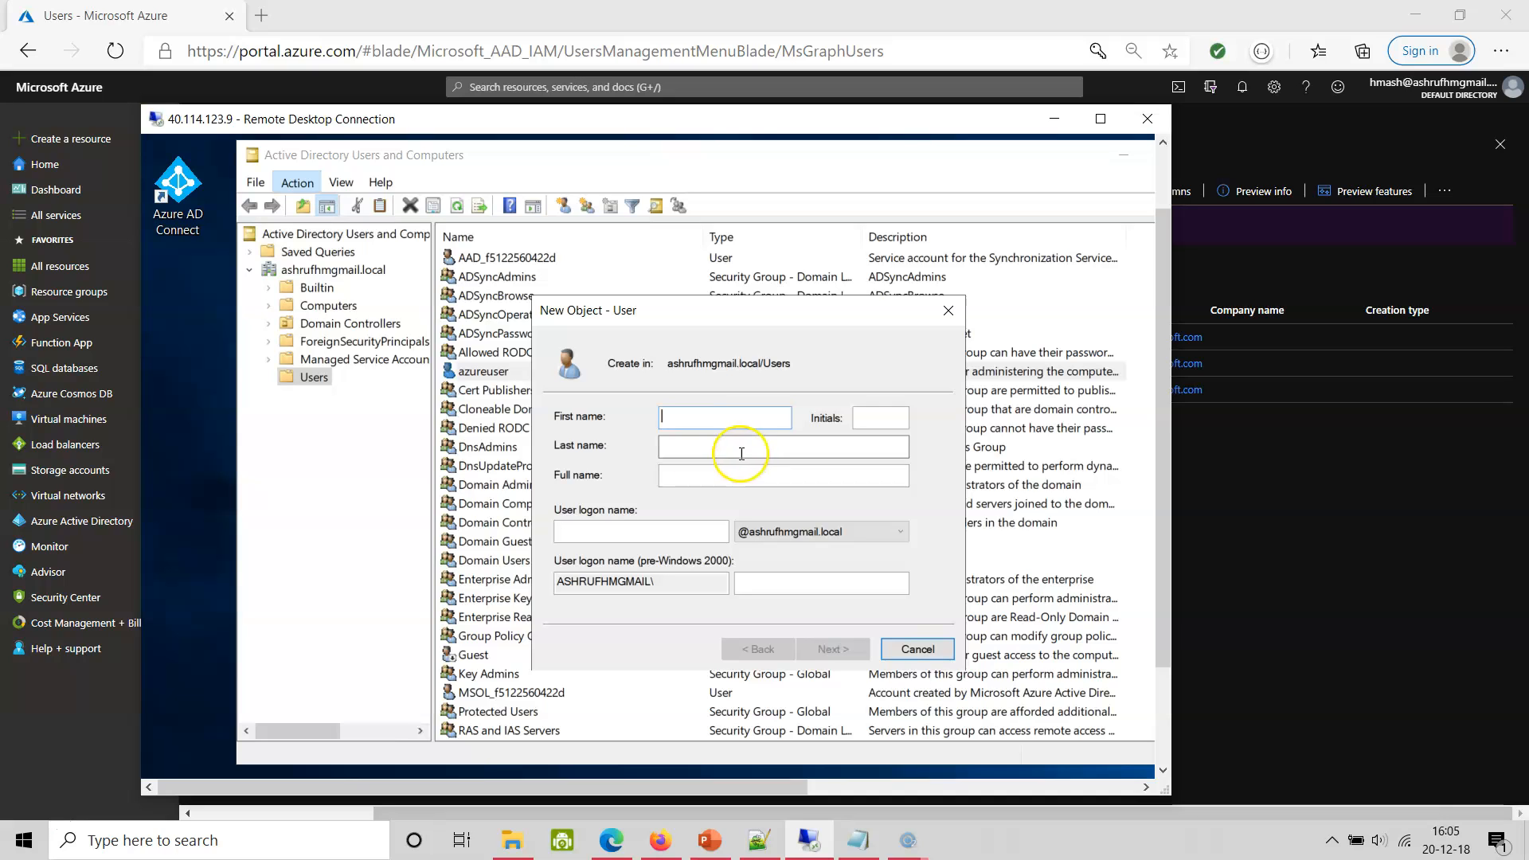
pyautogui.click(684, 410)
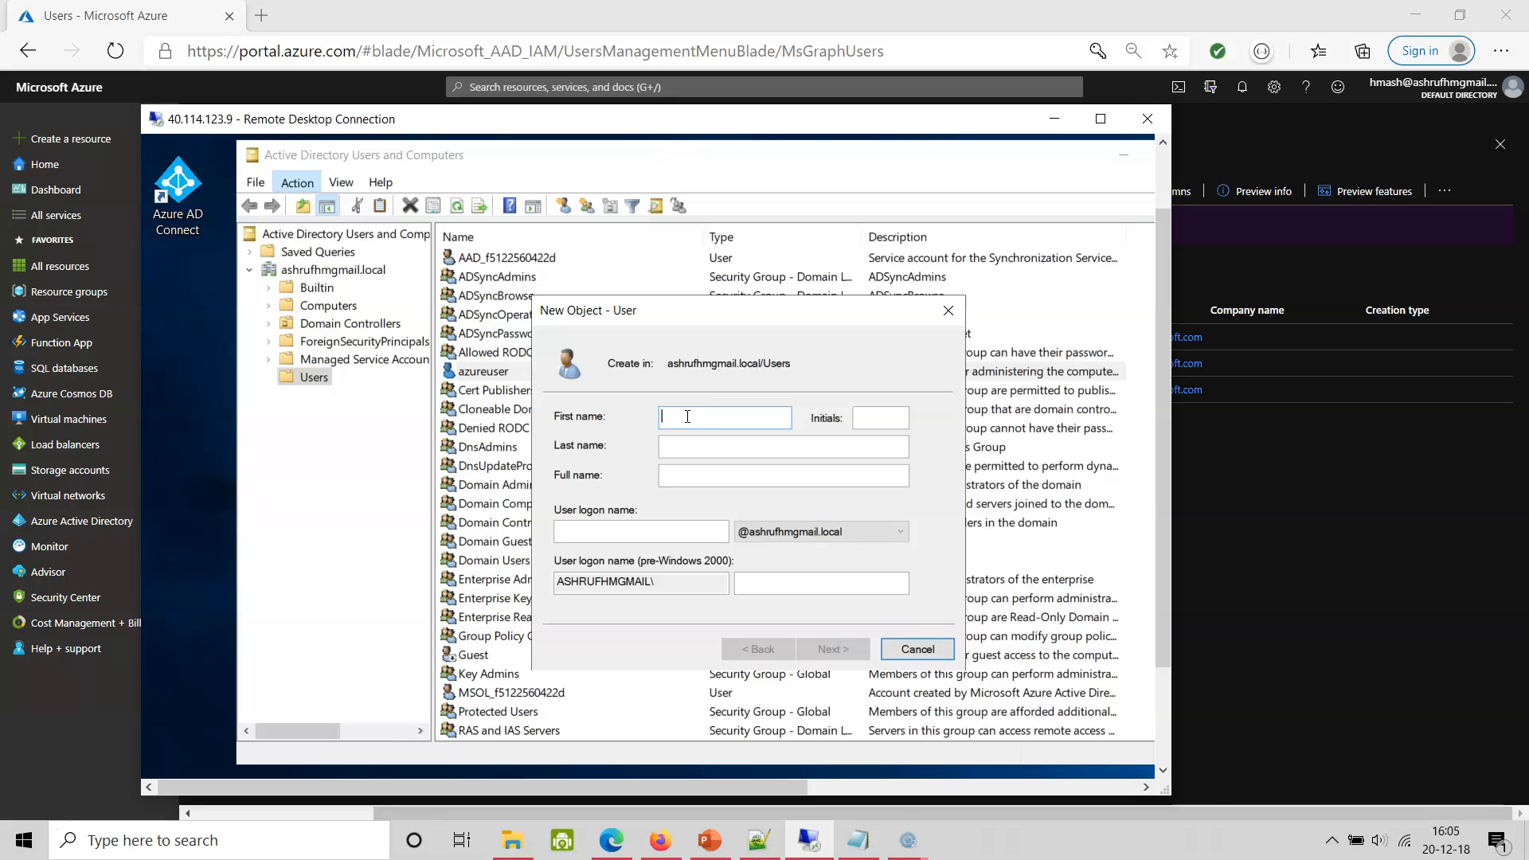
pyautogui.click(694, 444)
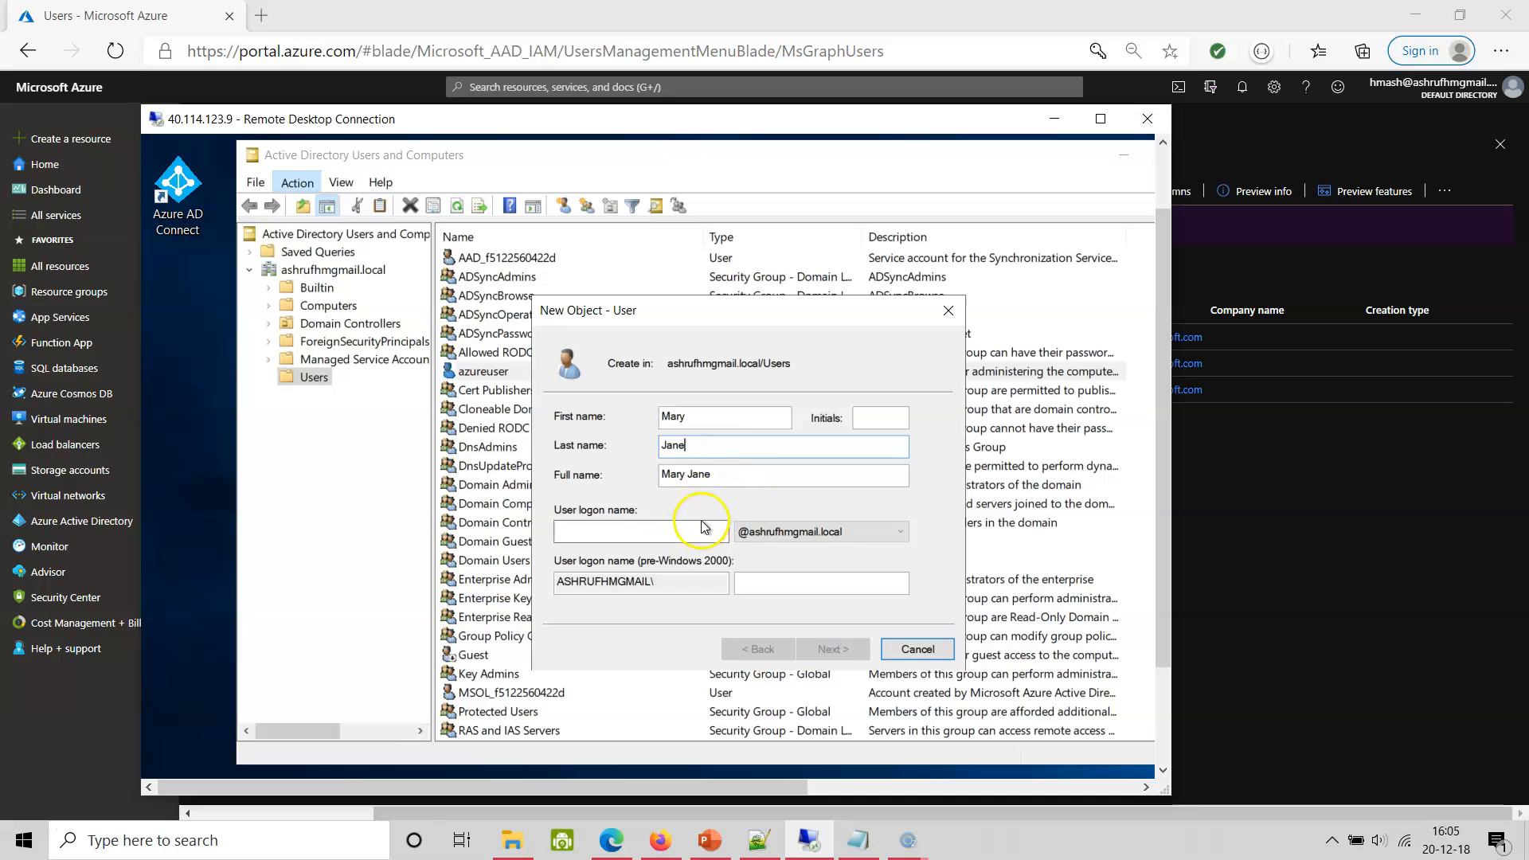
pyautogui.click(673, 532)
pyautogui.write('ma')
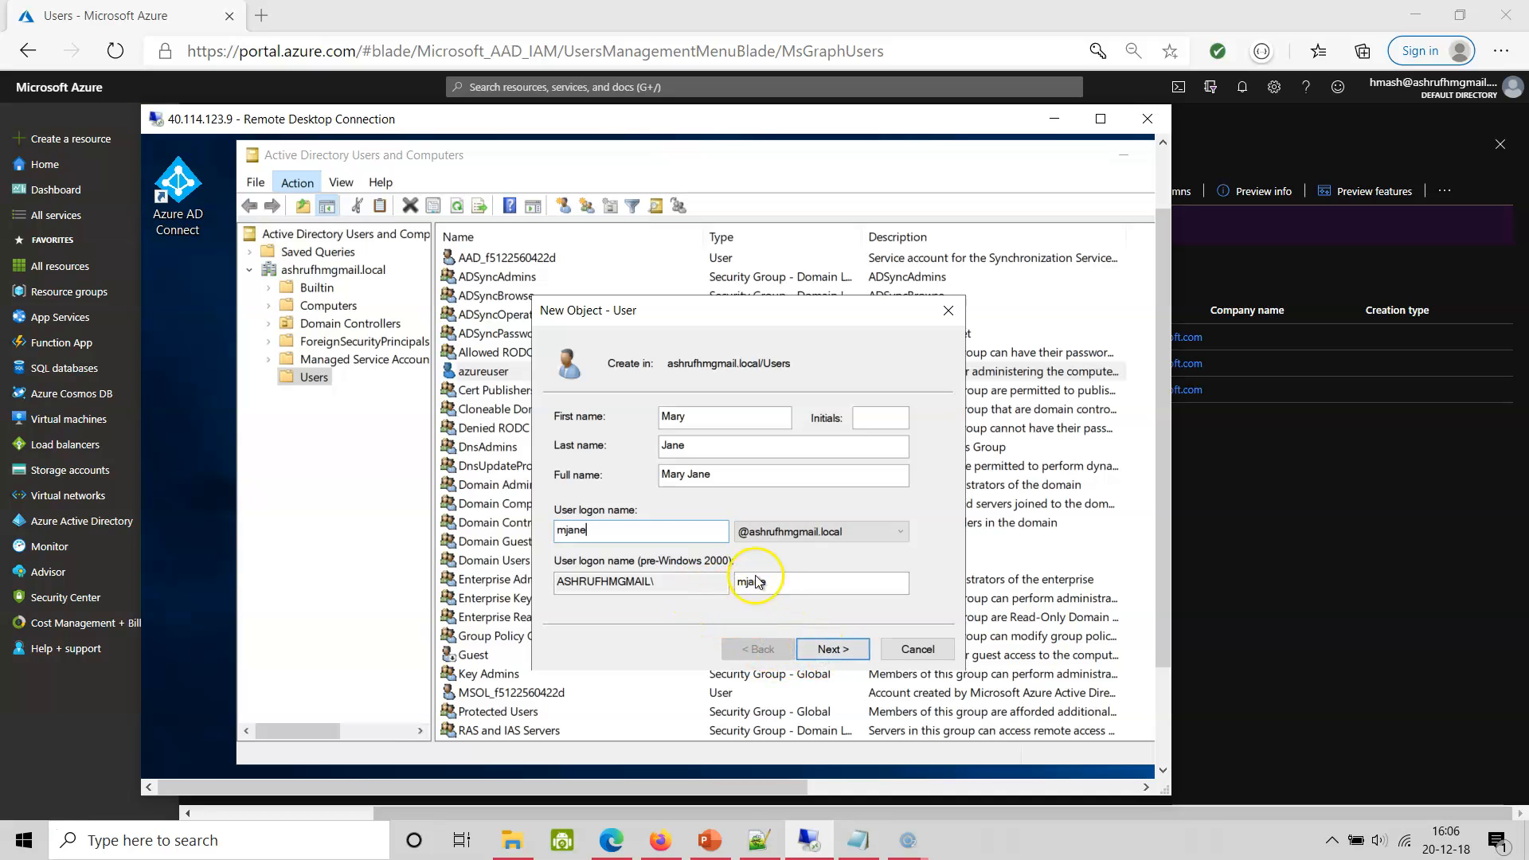
pyautogui.click(824, 651)
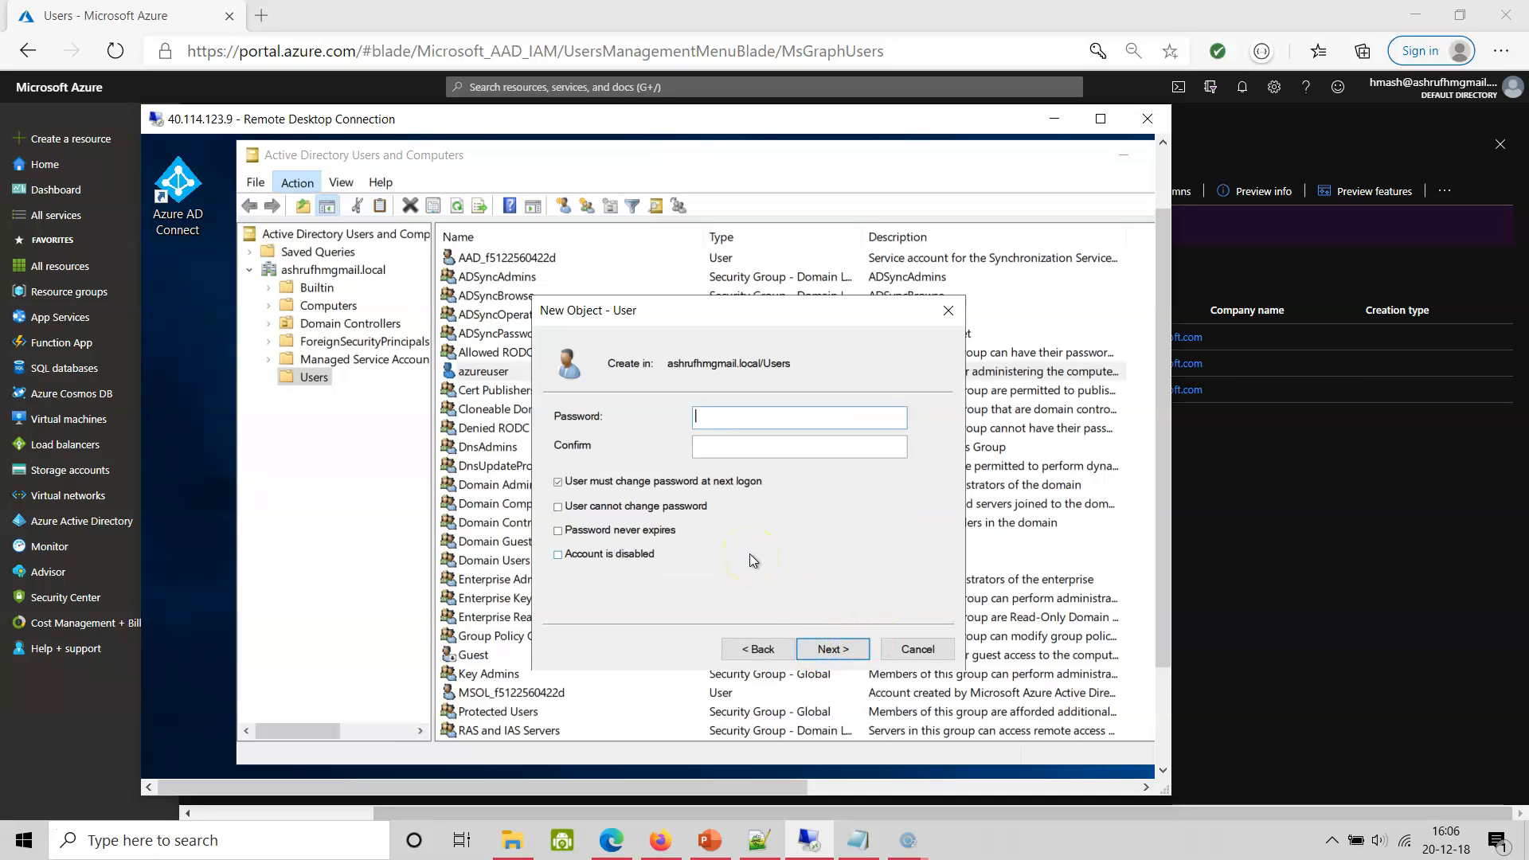
# Enter and confirm the new user's password, finish creating the account, and select it in the Users container.
pyautogui.write('P')
pyautogui.click(721, 448)
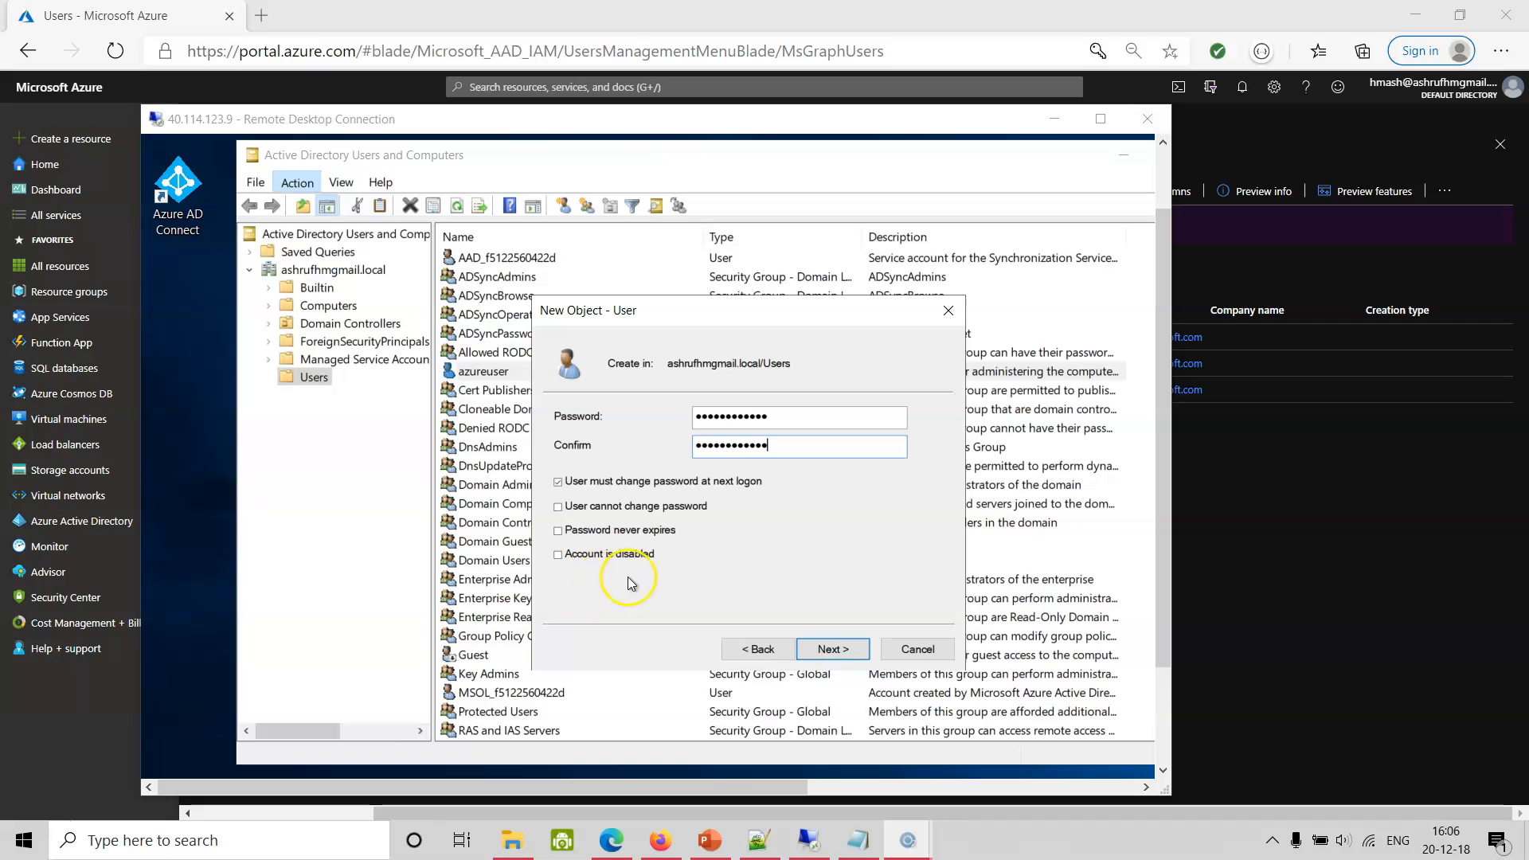
pyautogui.click(832, 649)
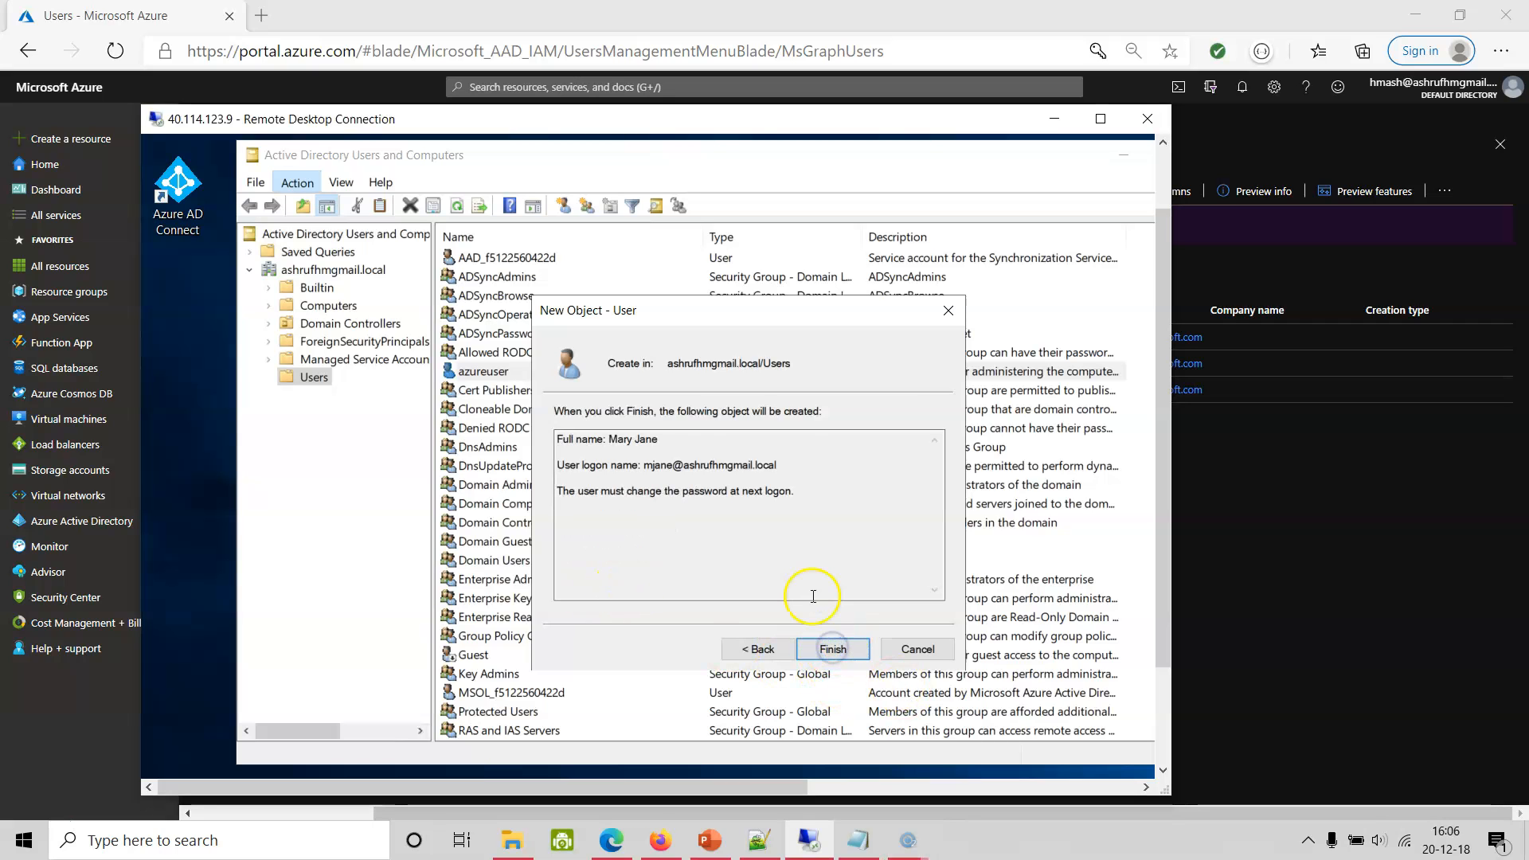
pyautogui.click(834, 649)
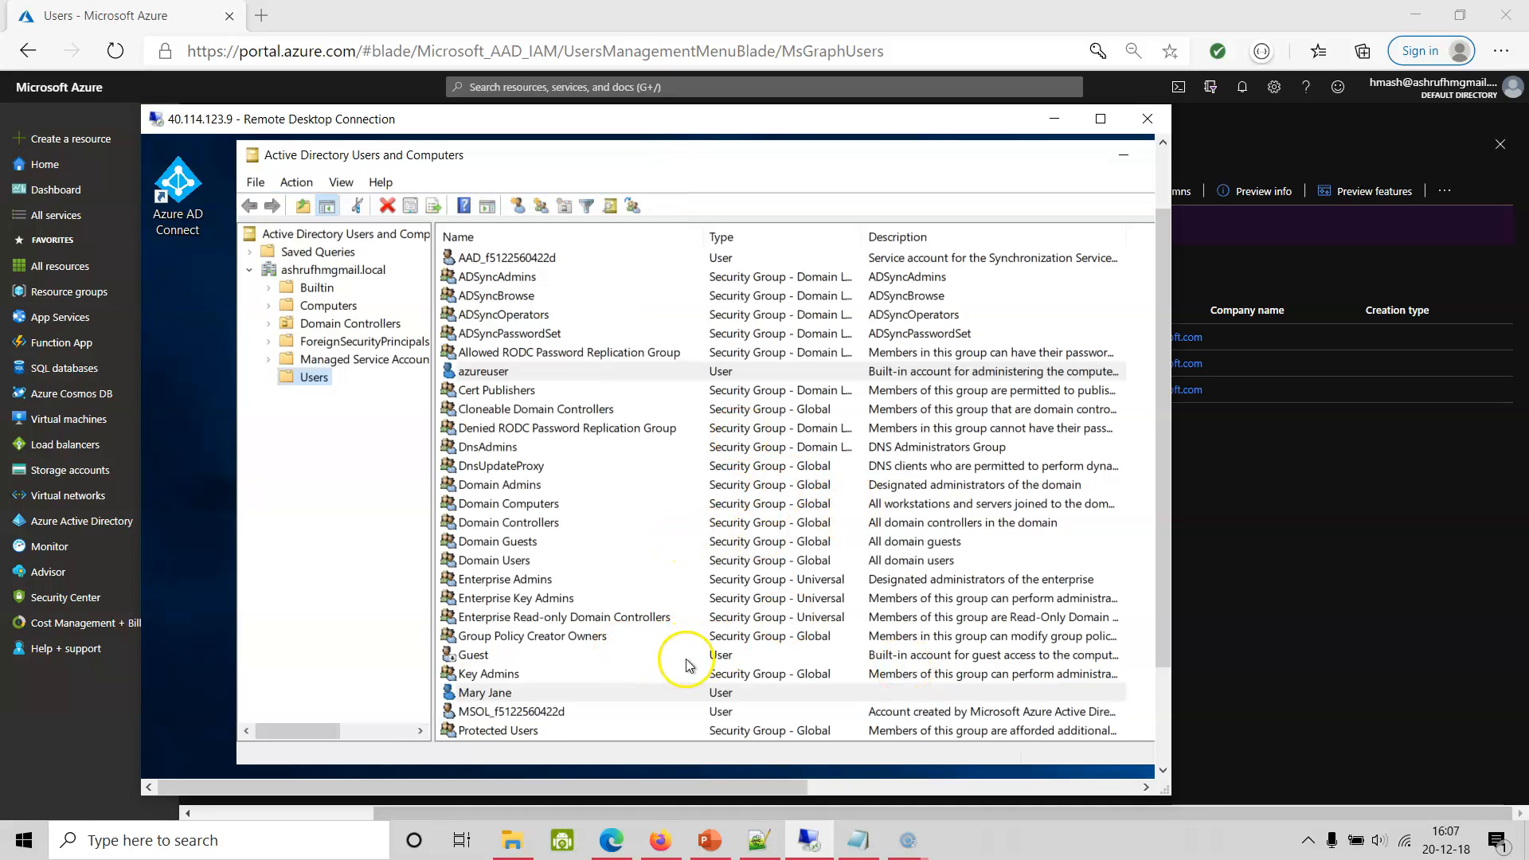
pyautogui.scroll(-1, 529, 730)
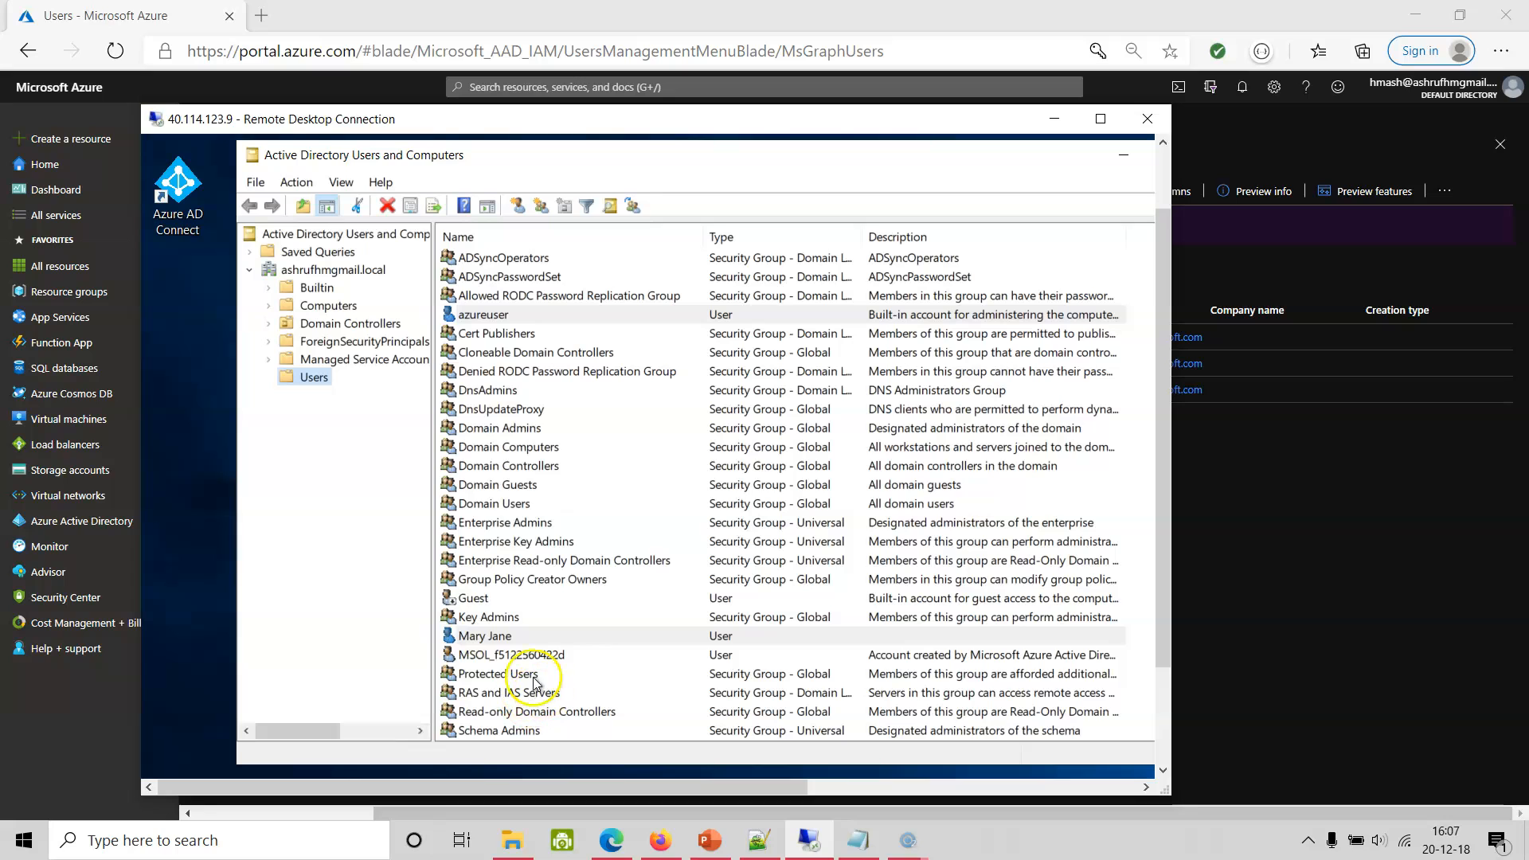
pyautogui.click(522, 636)
# Minimize the remote session and repeatedly refresh the All users list in the Azure portal to check for the new on-premises user.
pyautogui.click(1054, 119)
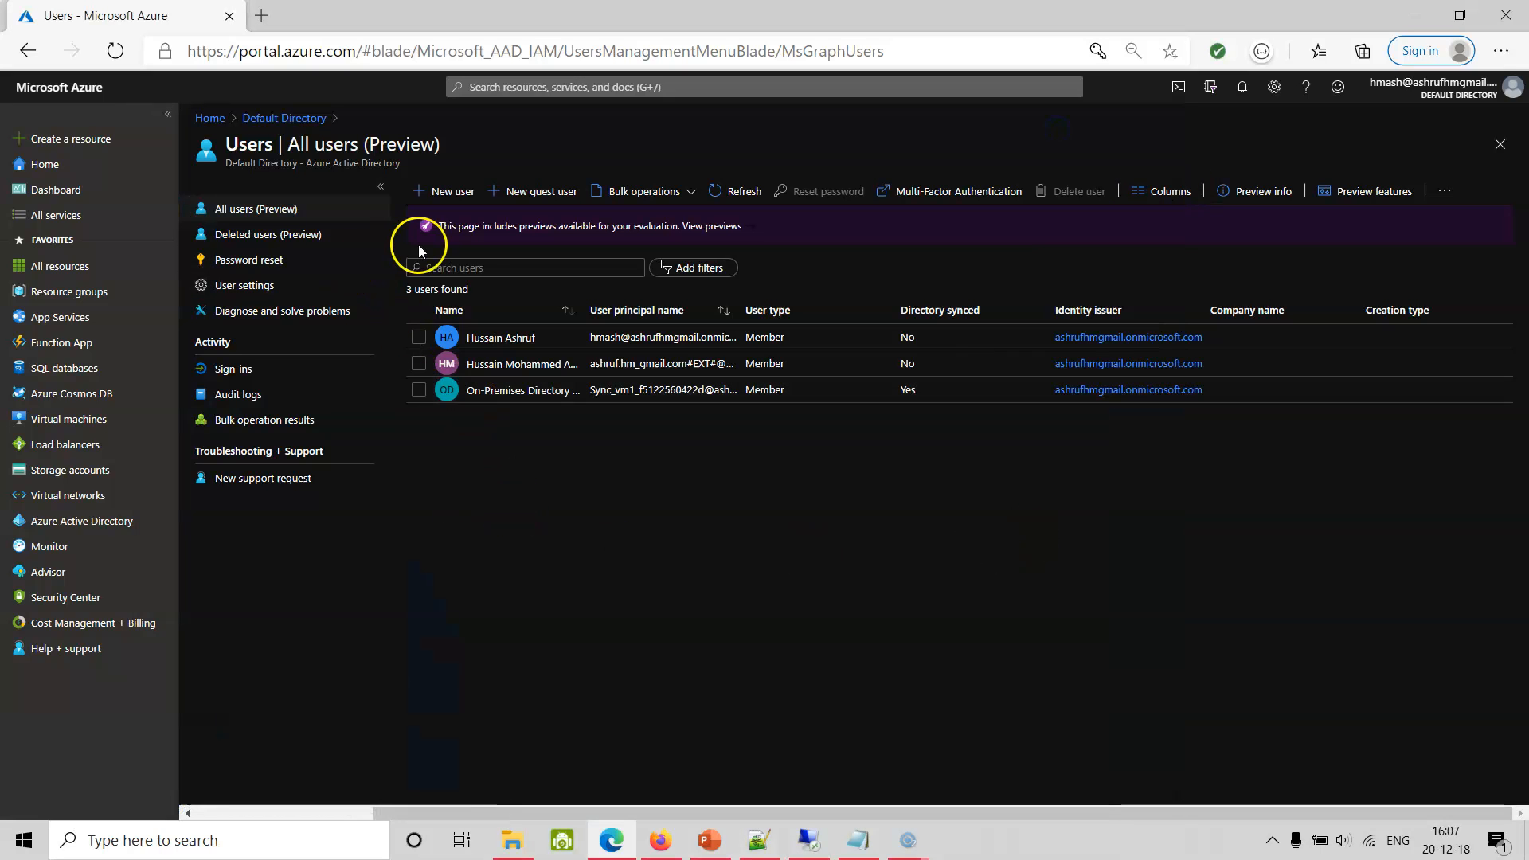
pyautogui.click(742, 193)
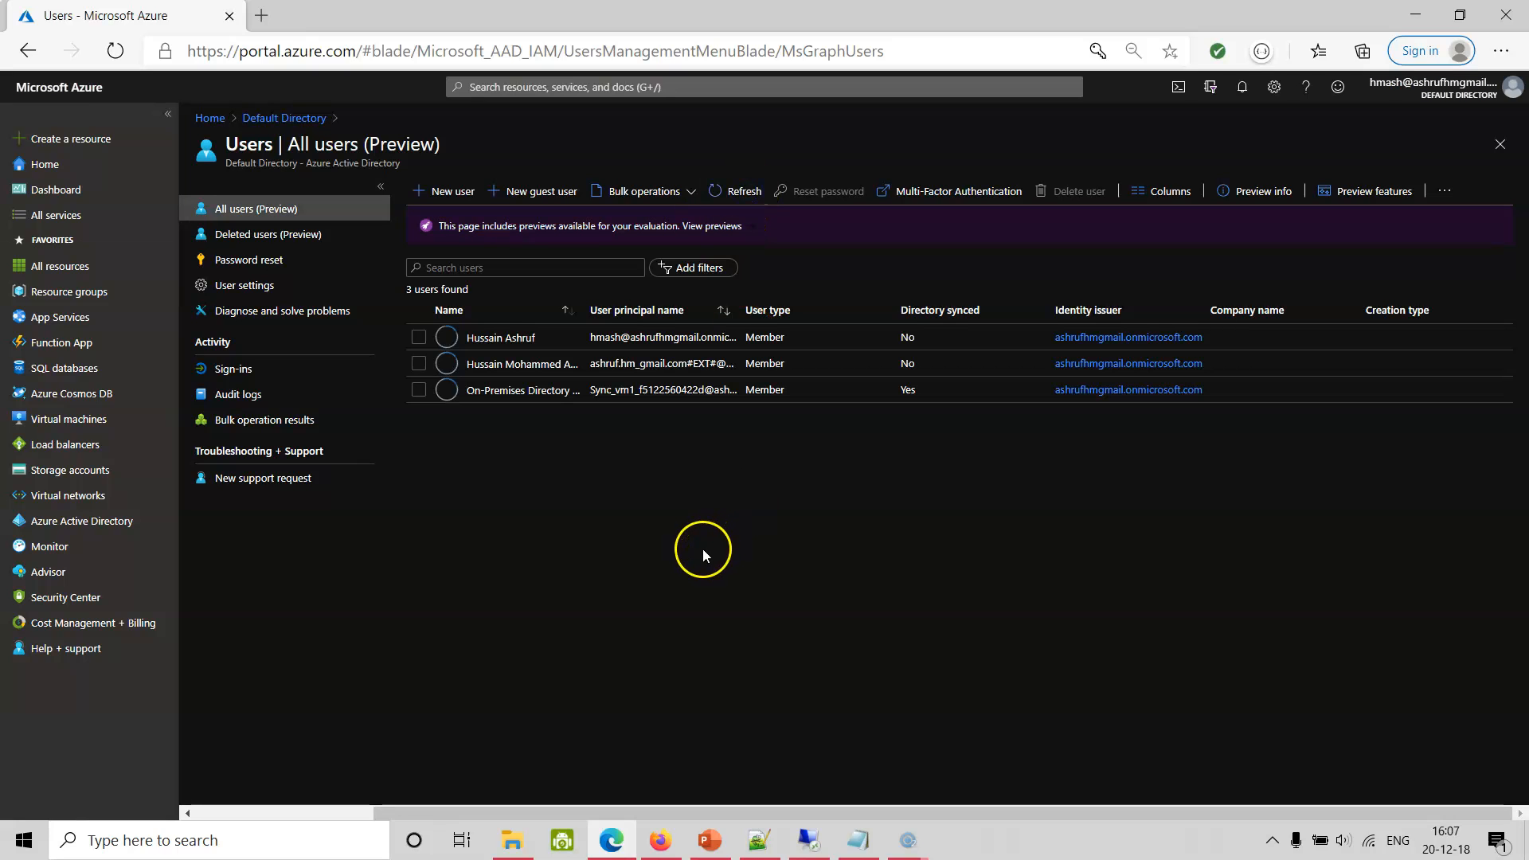
pyautogui.click(743, 194)
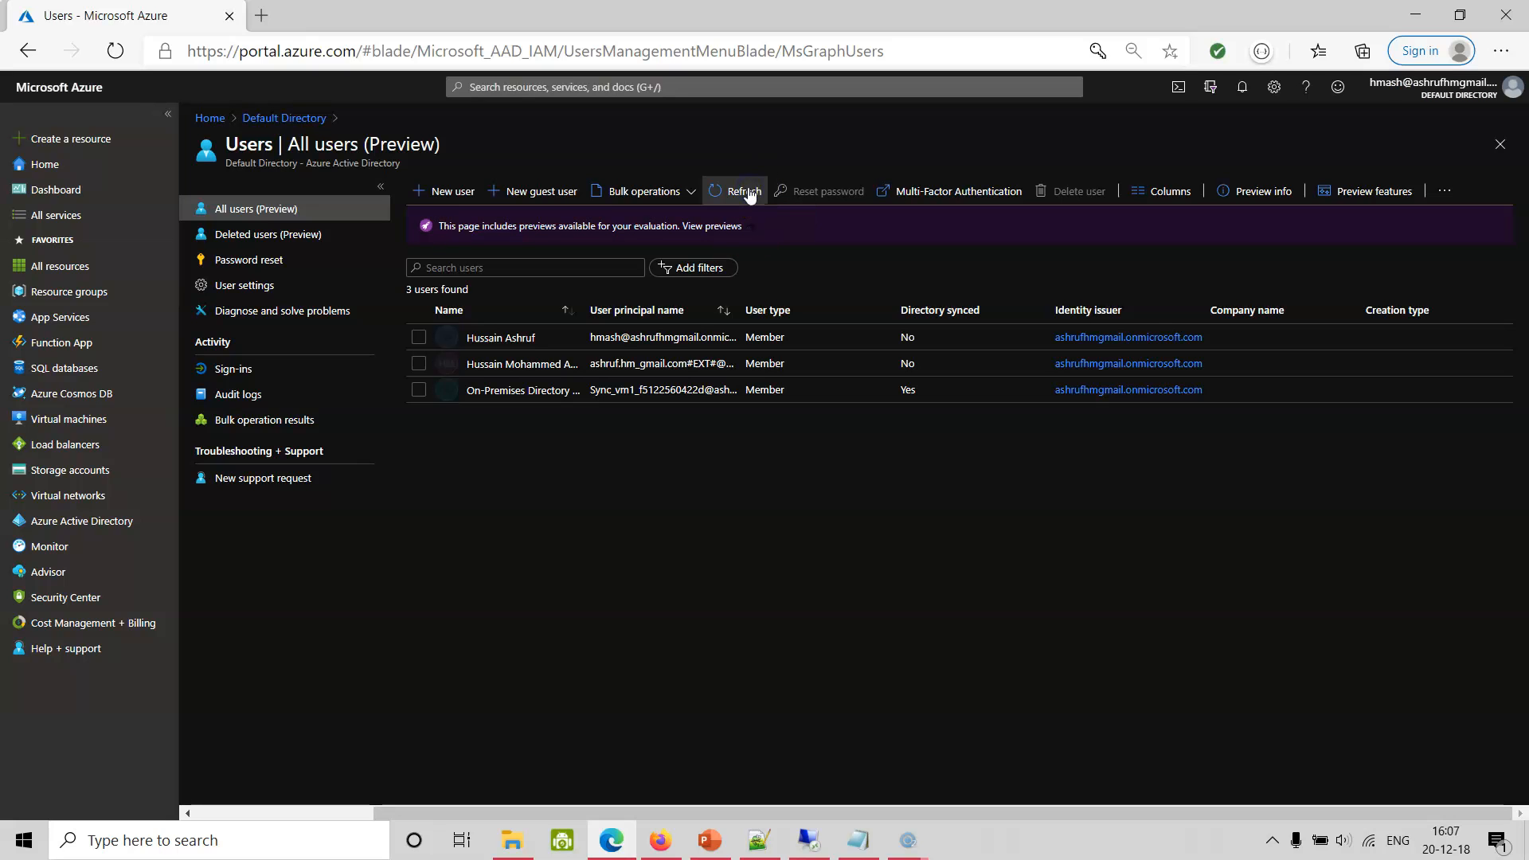
pyautogui.click(749, 195)
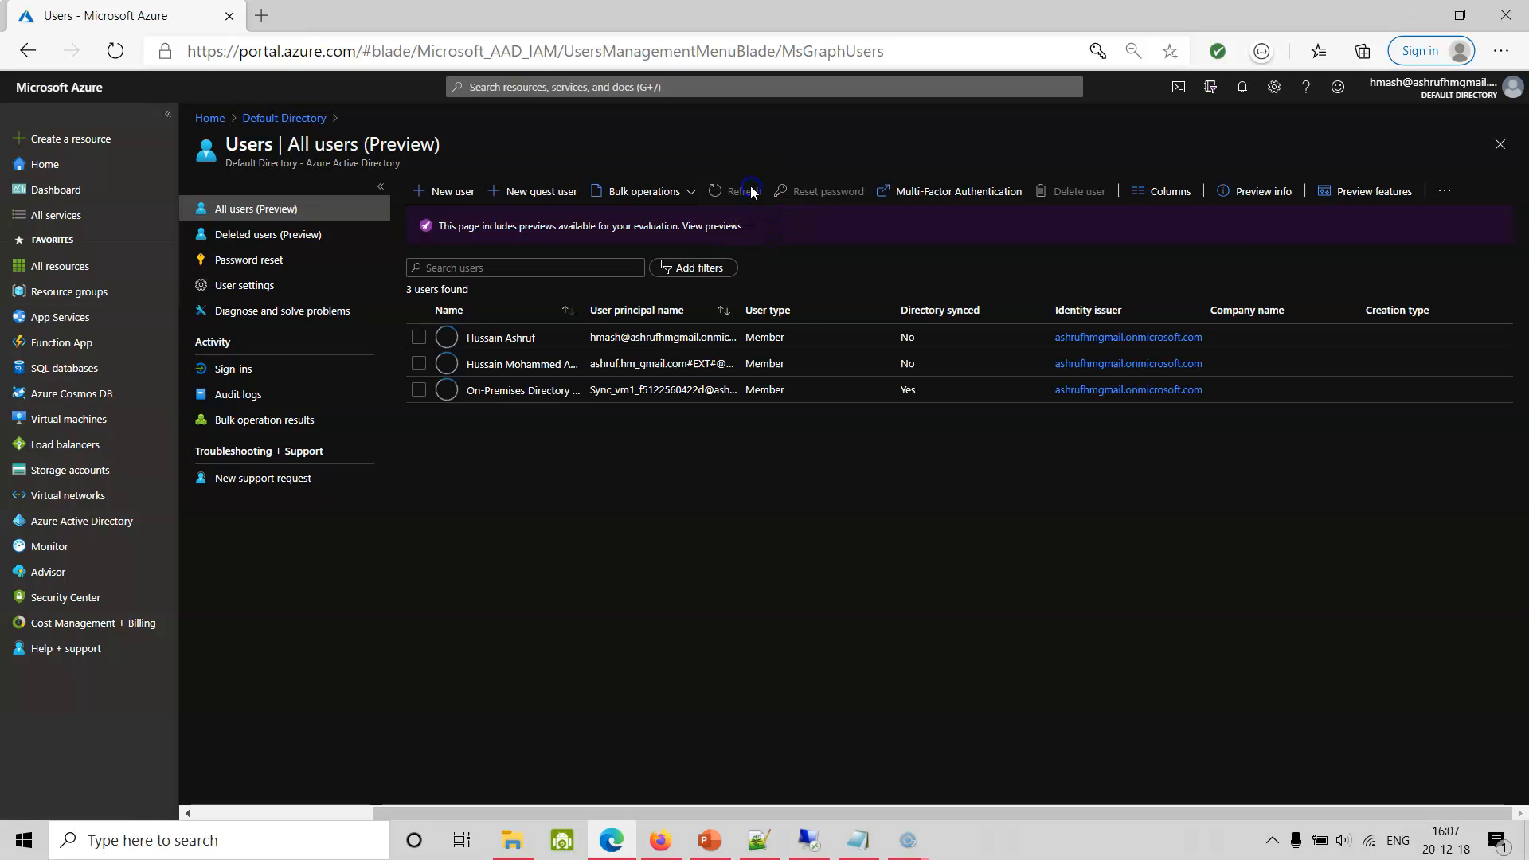
pyautogui.click(757, 193)
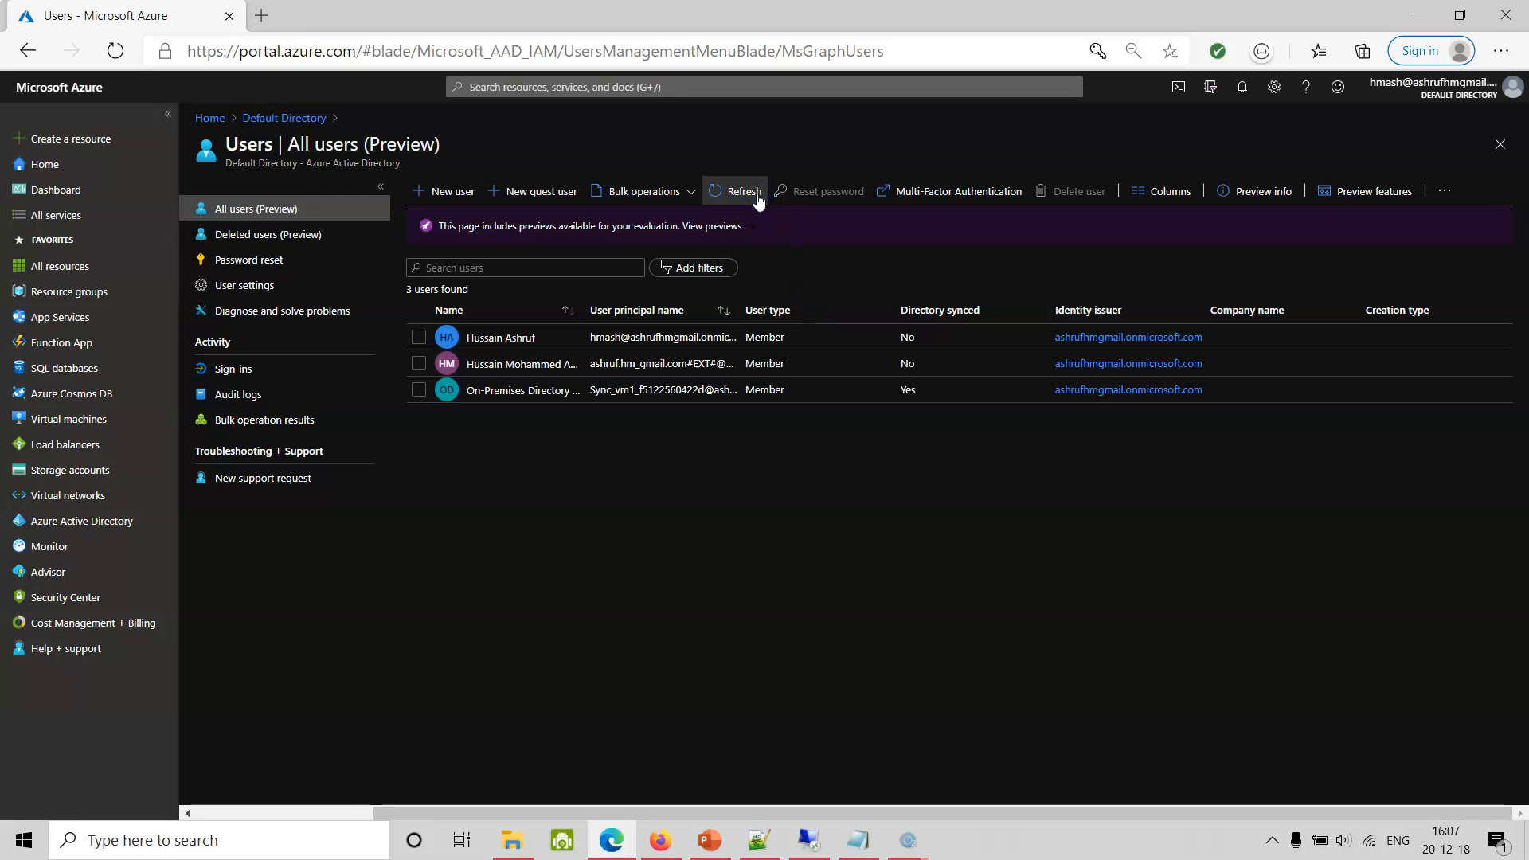
pyautogui.click(745, 201)
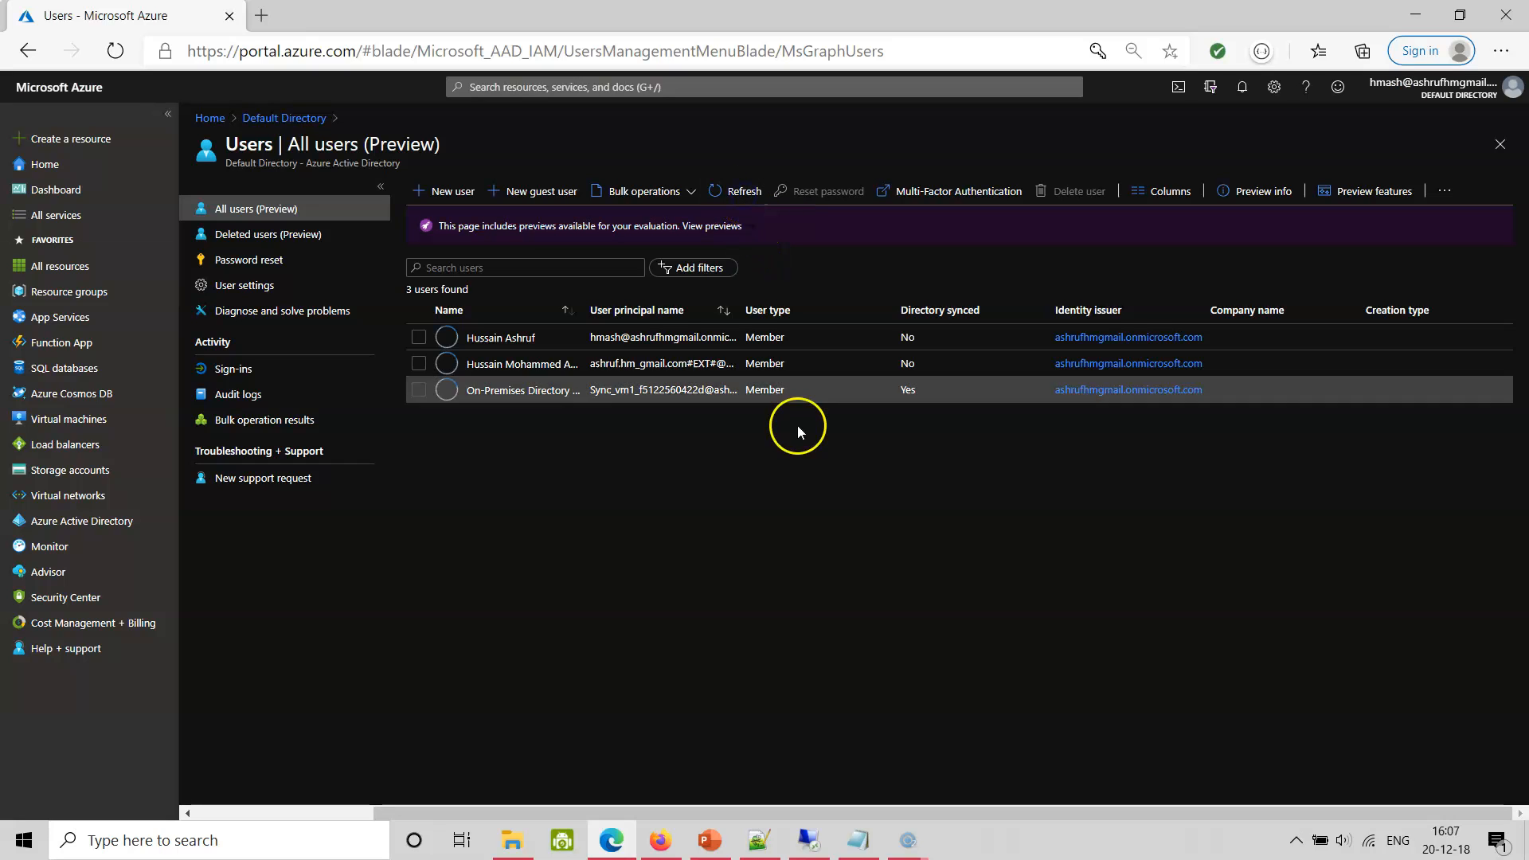
pyautogui.click(751, 194)
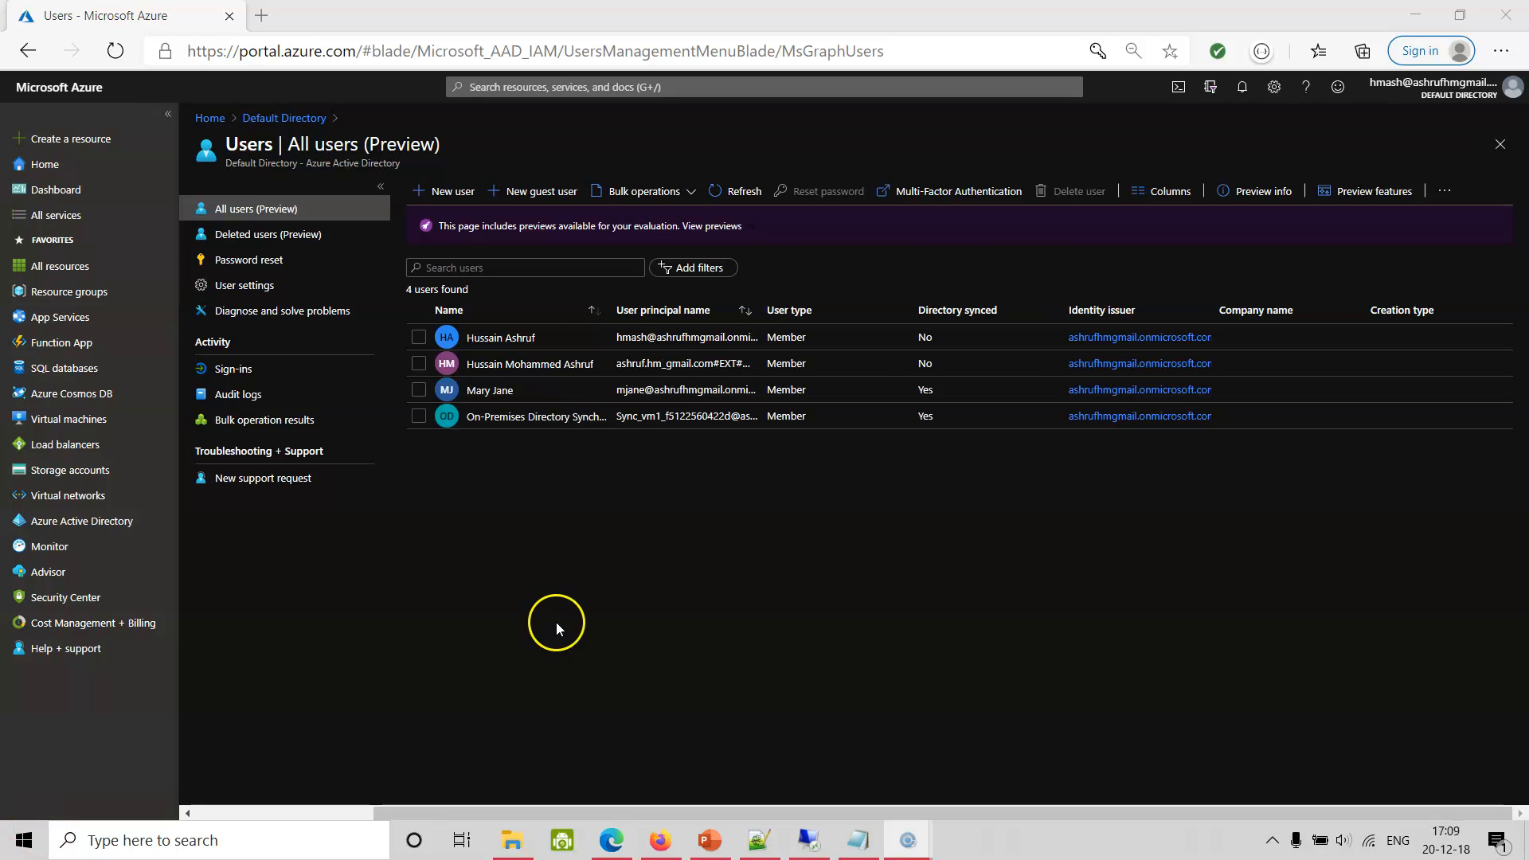
# Return to the remote session, minimize the Azure AD Connect wizard, and bring up Active Directory Users and Computers.
pyautogui.click(806, 845)
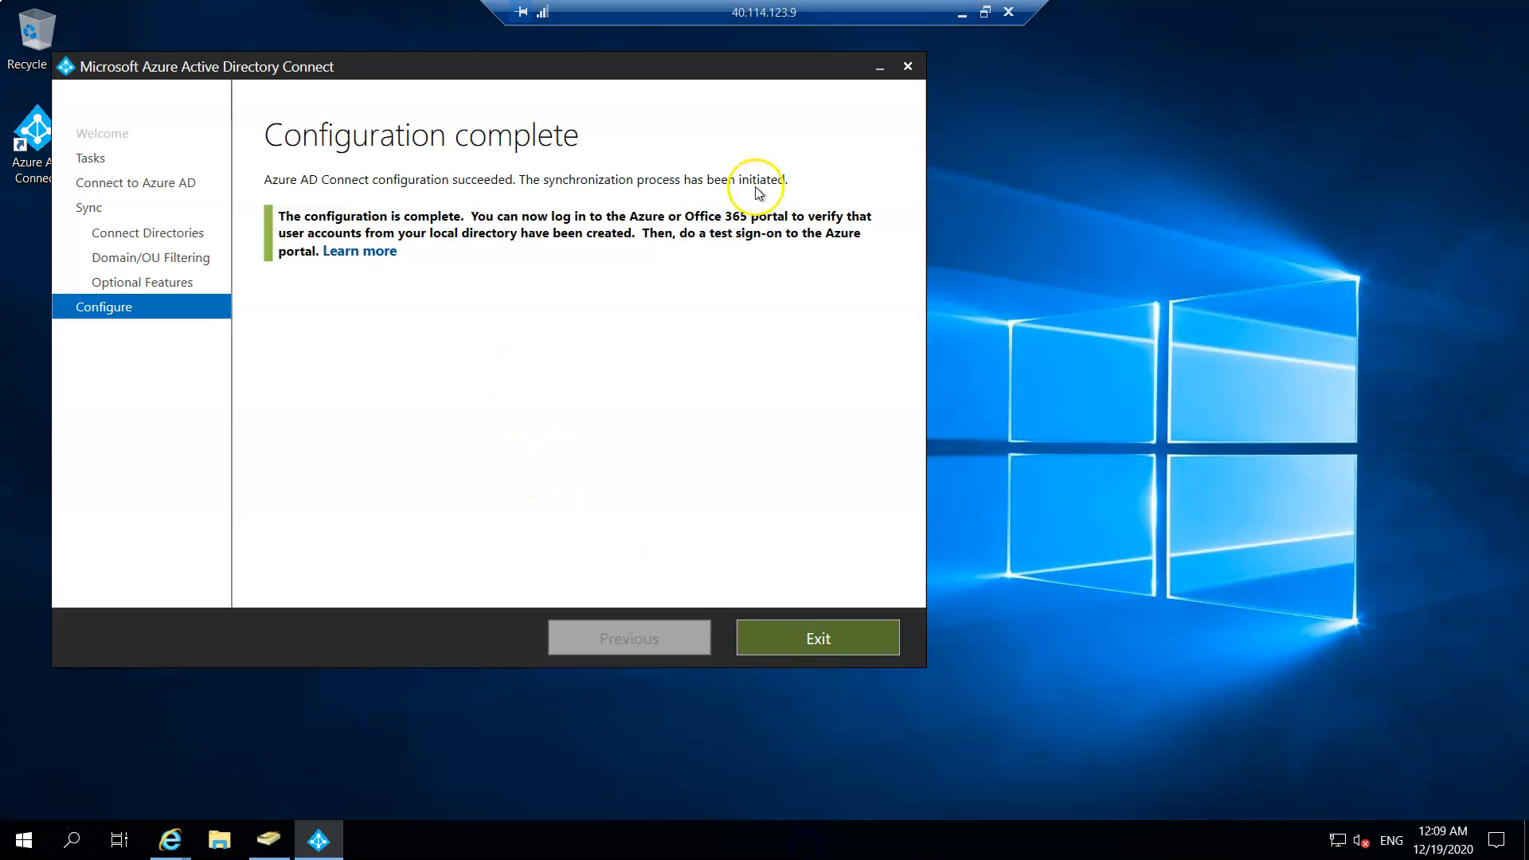
pyautogui.click(880, 64)
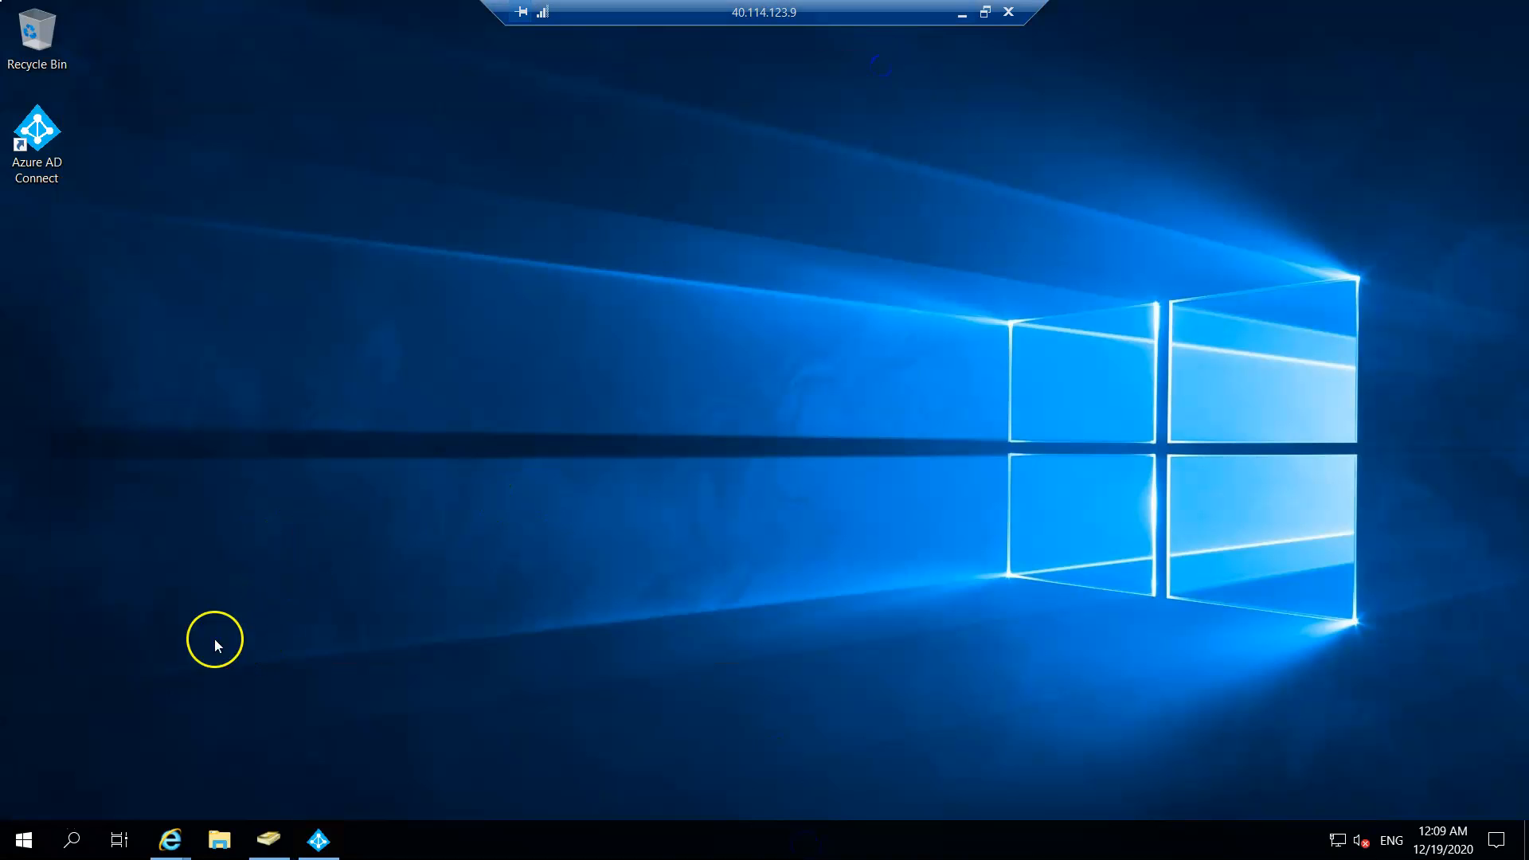
pyautogui.click(24, 840)
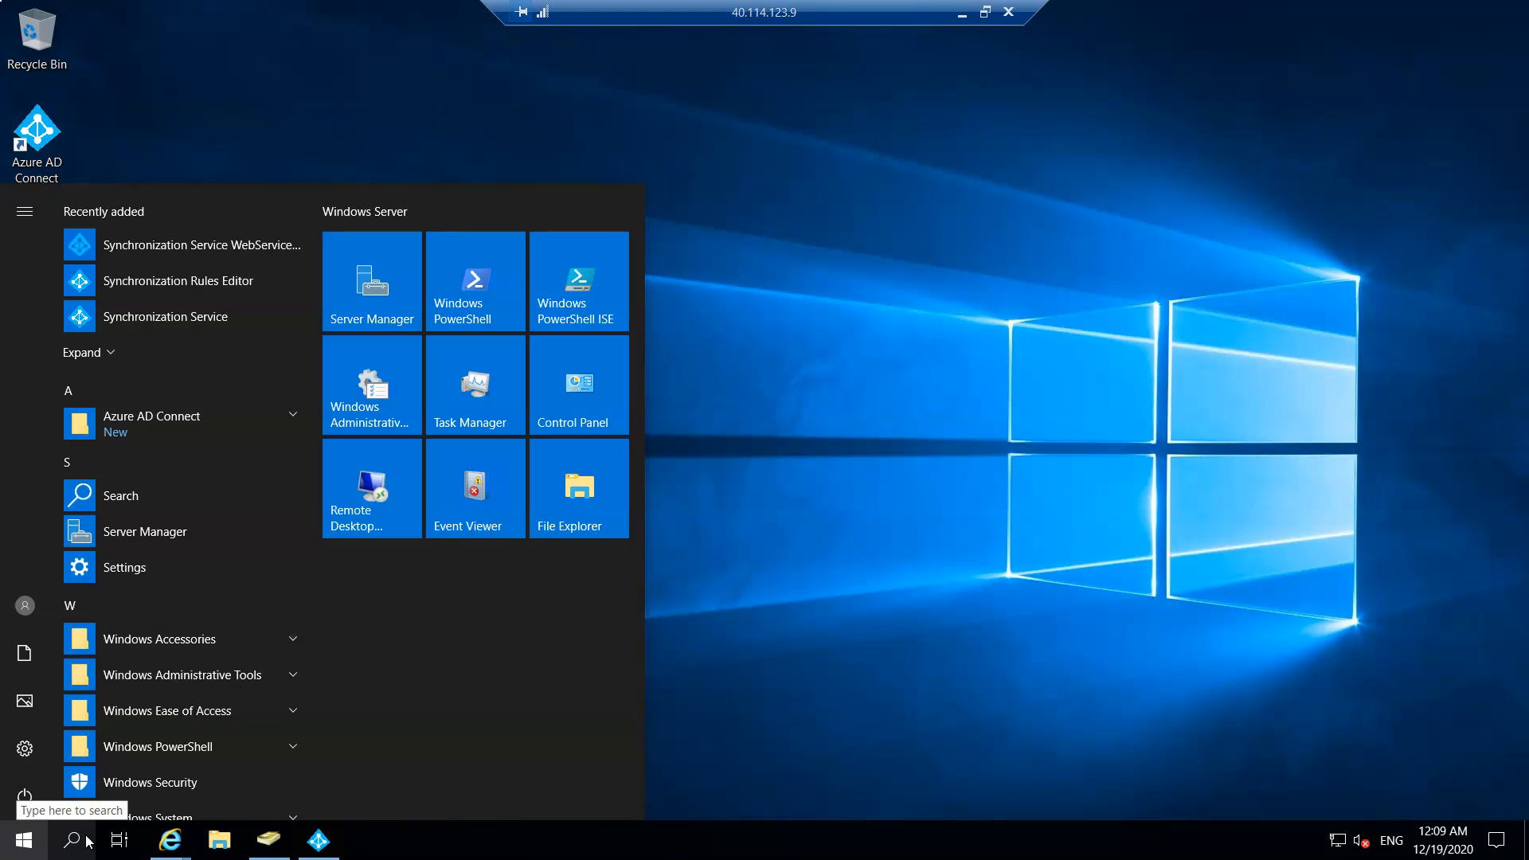
pyautogui.write('user')
pyautogui.click(284, 282)
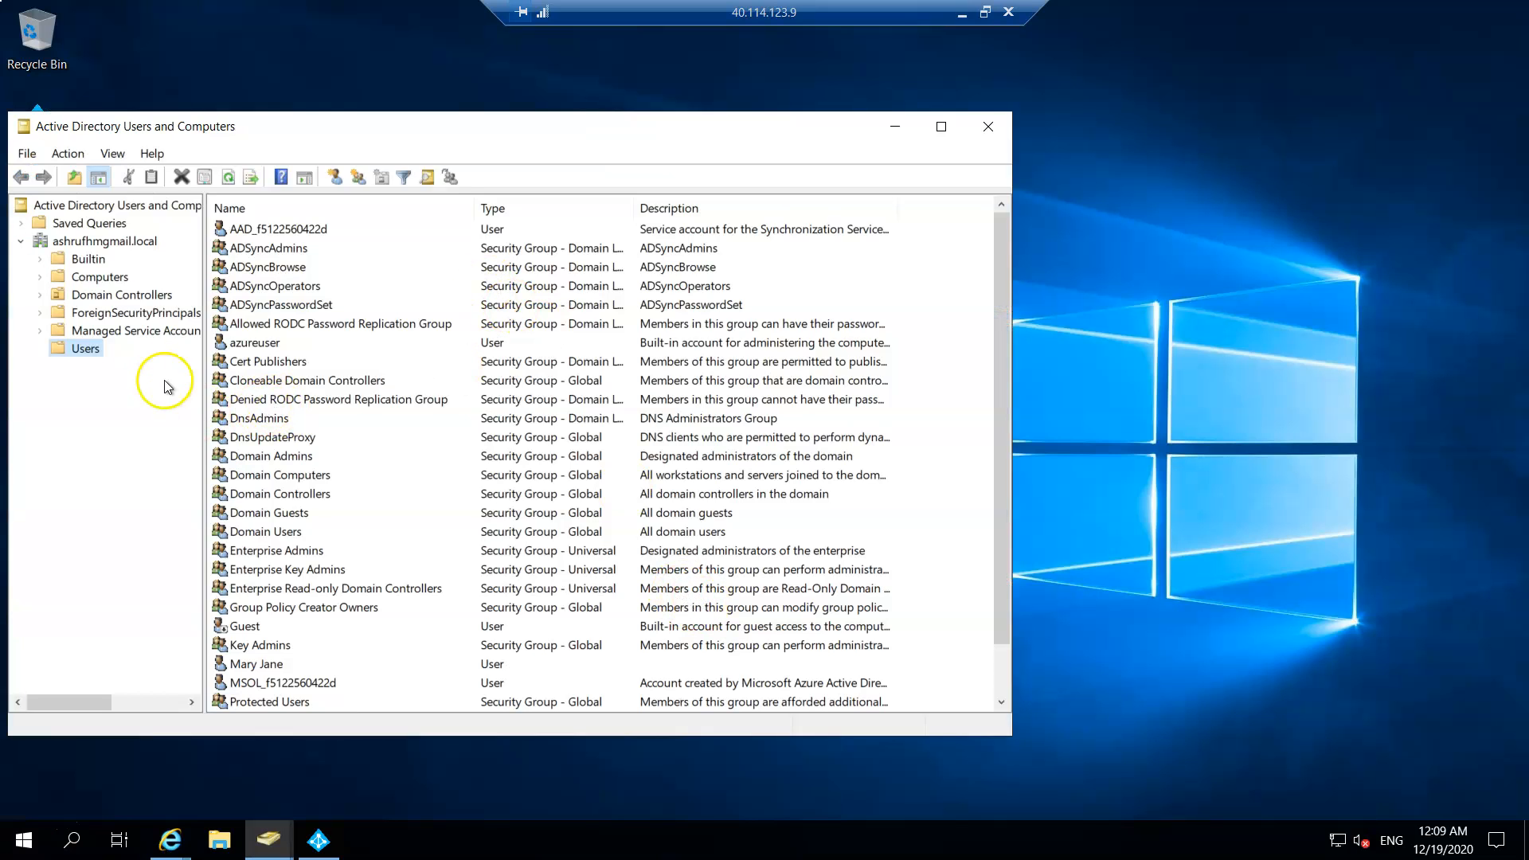
# Start another new user in the Users container, enter the first name, last name and logon name, and continue to the password page.
pyautogui.rightClick(96, 351)
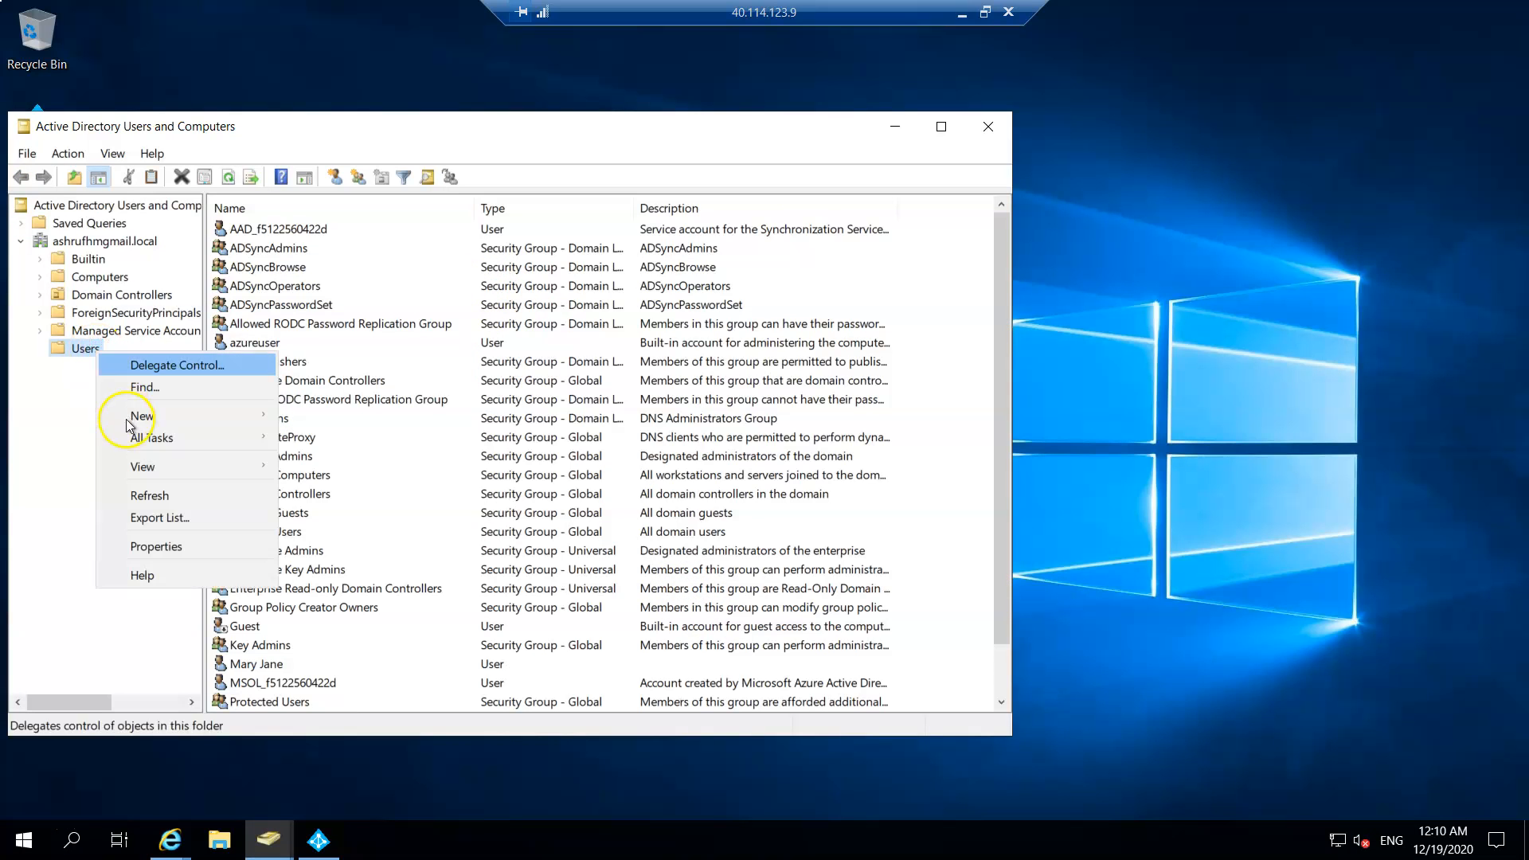
pyautogui.moveTo(126, 420)
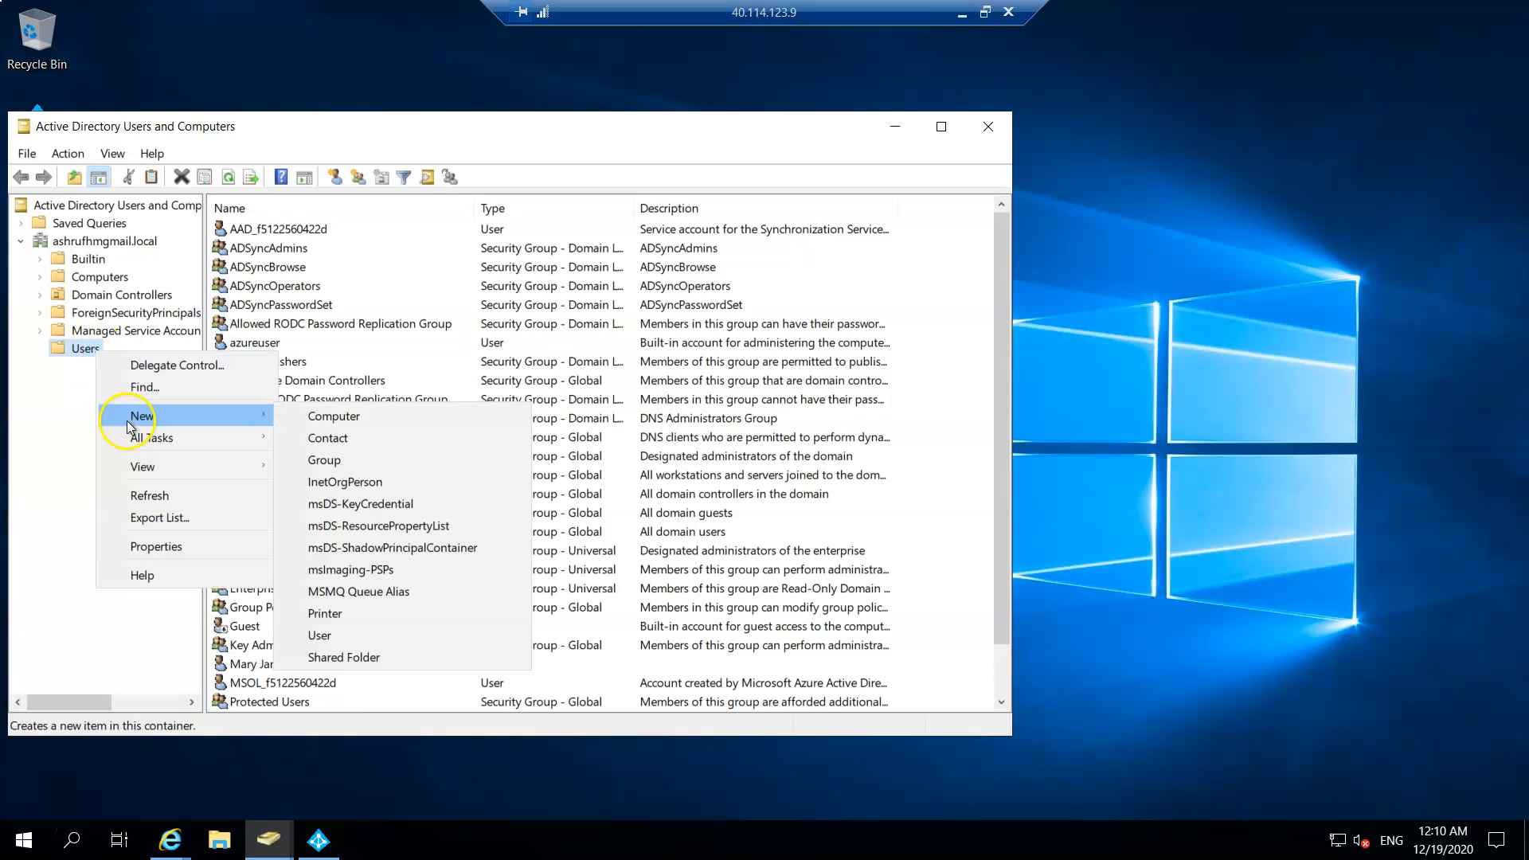
pyautogui.click(334, 634)
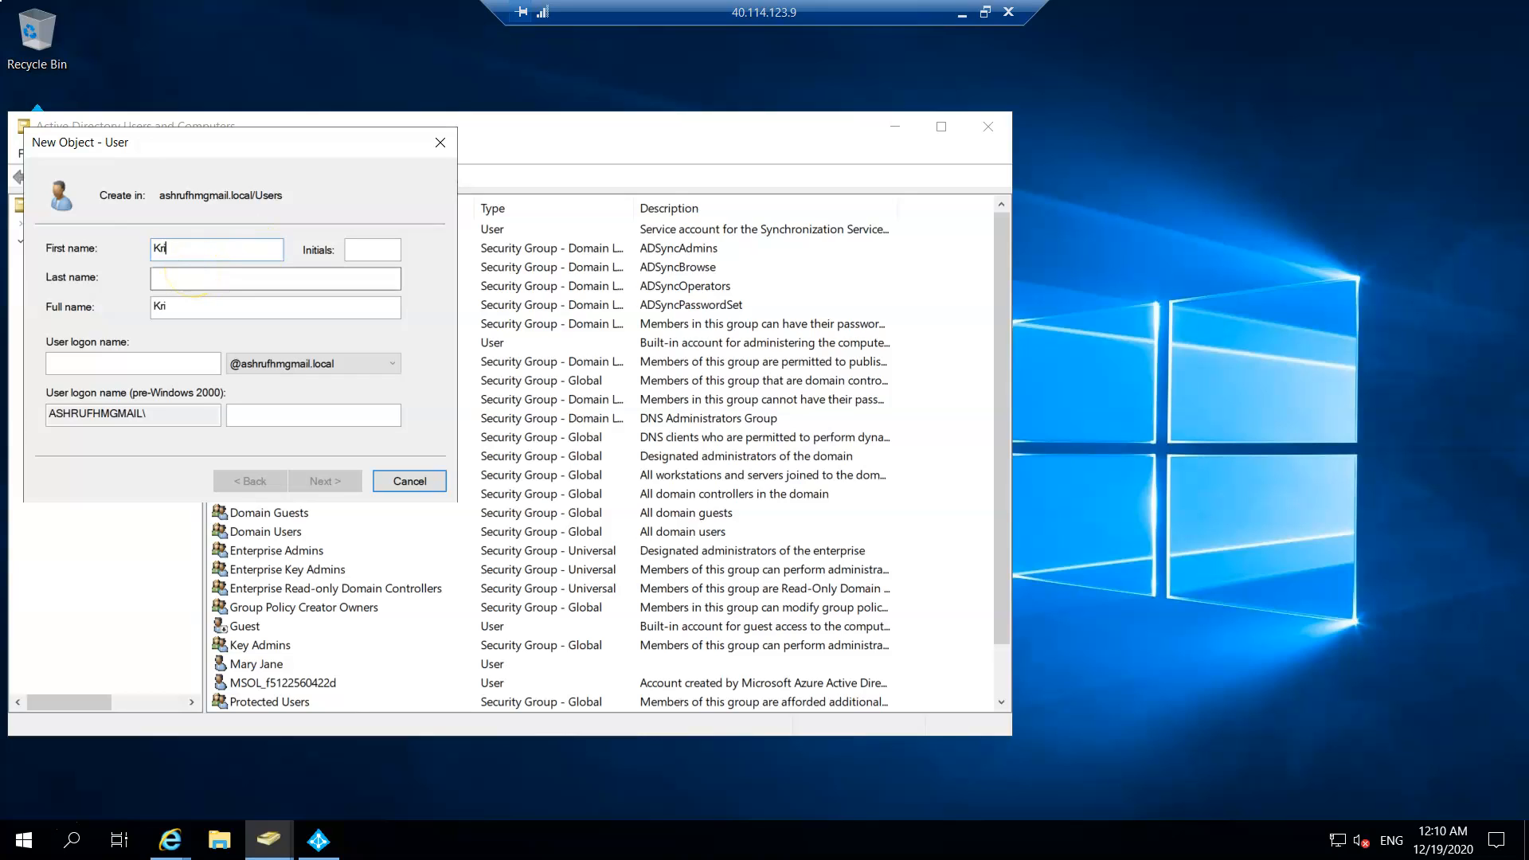
pyautogui.click(382, 254)
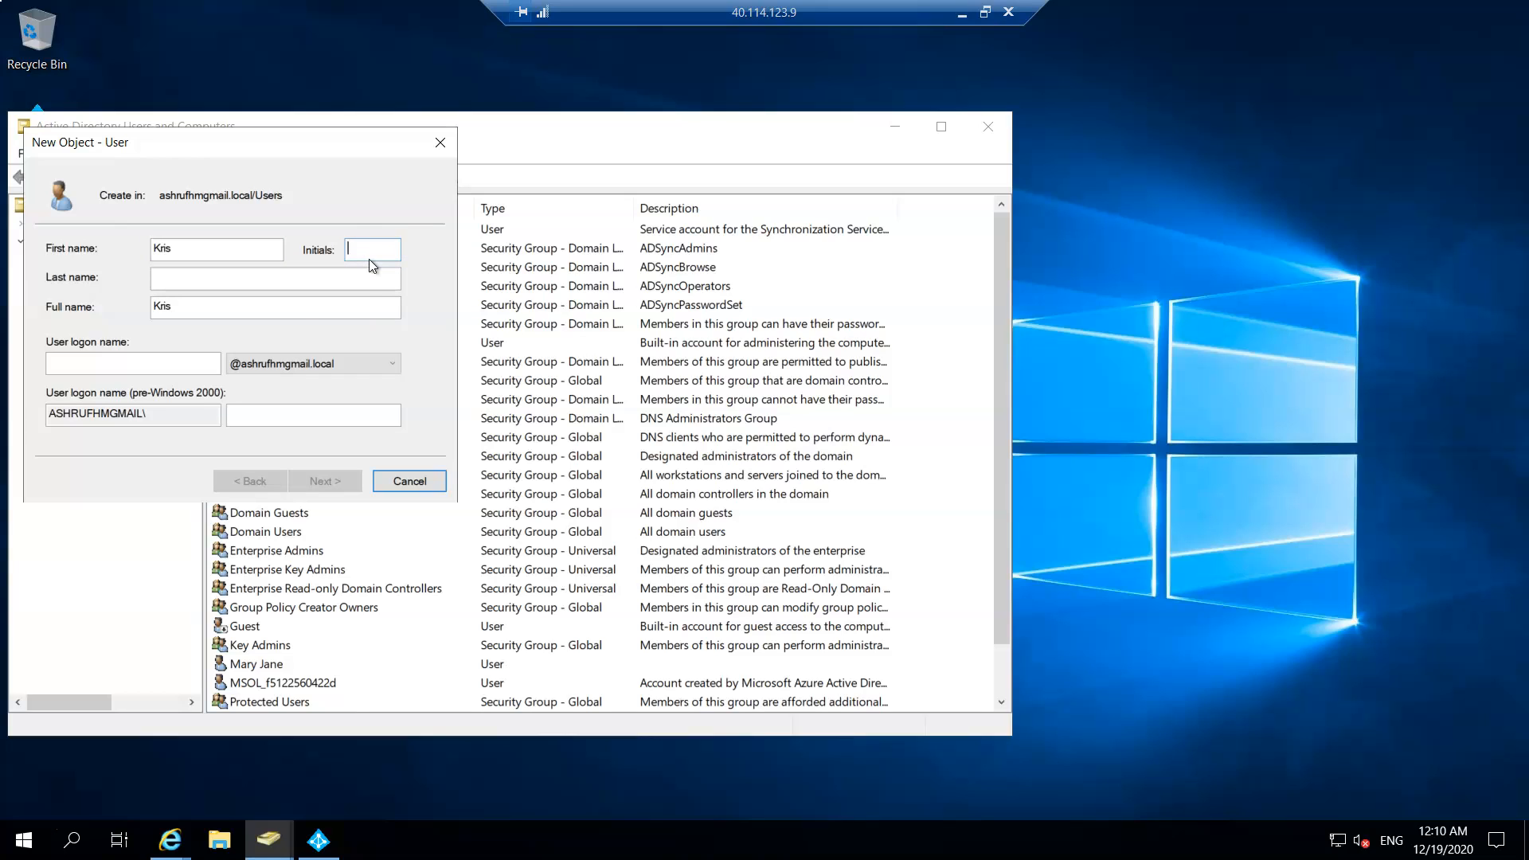
pyautogui.write('Joh')
pyautogui.press('BackSpace')
pyautogui.click(296, 272)
pyautogui.click(167, 363)
pyautogui.write('kjohn')
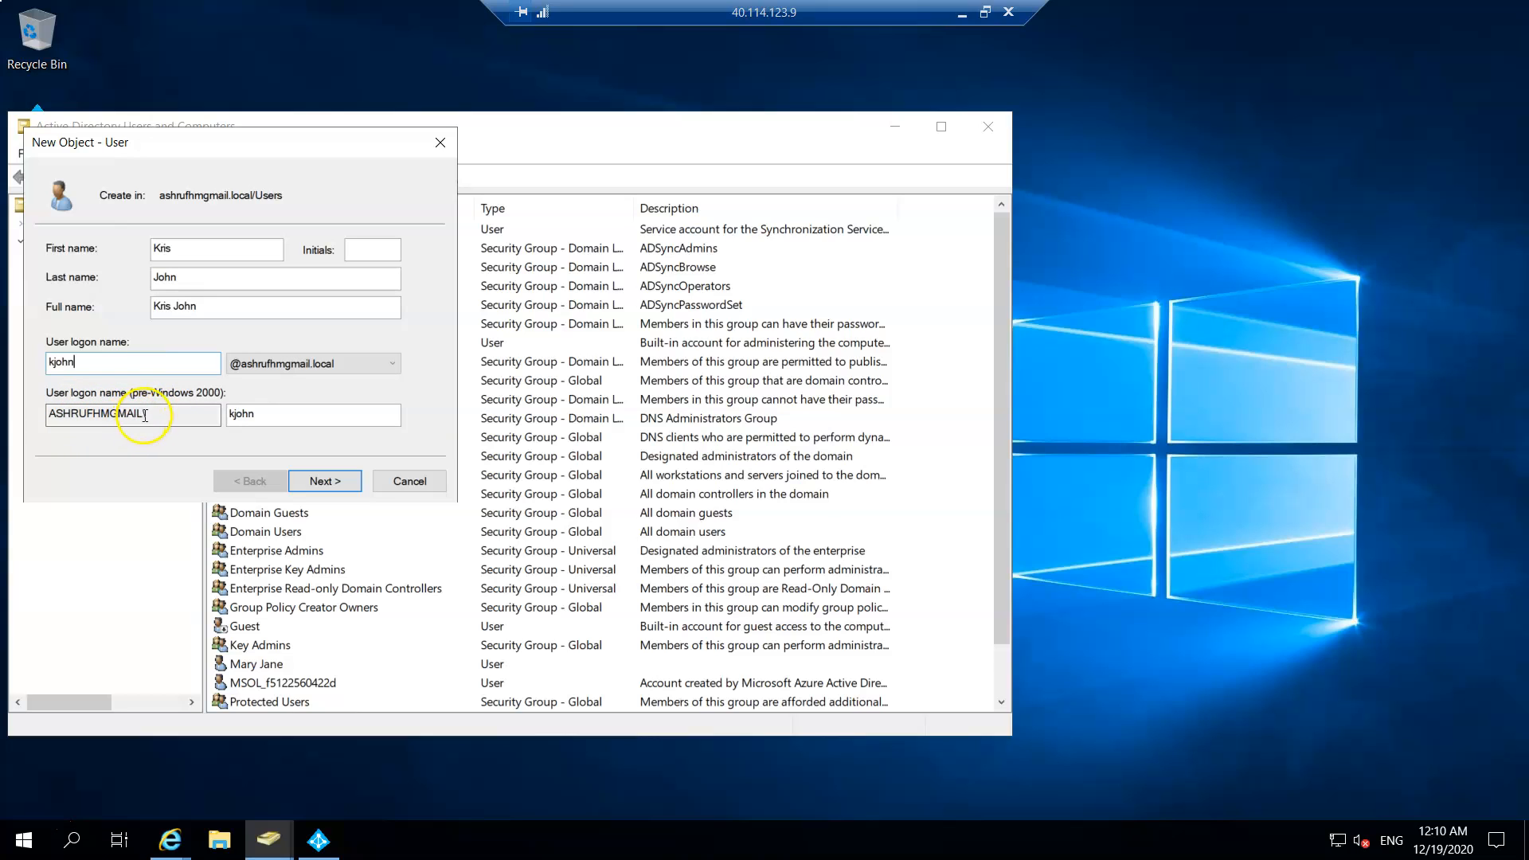
pyautogui.moveTo(120, 414); pyautogui.dragTo(24, 415)
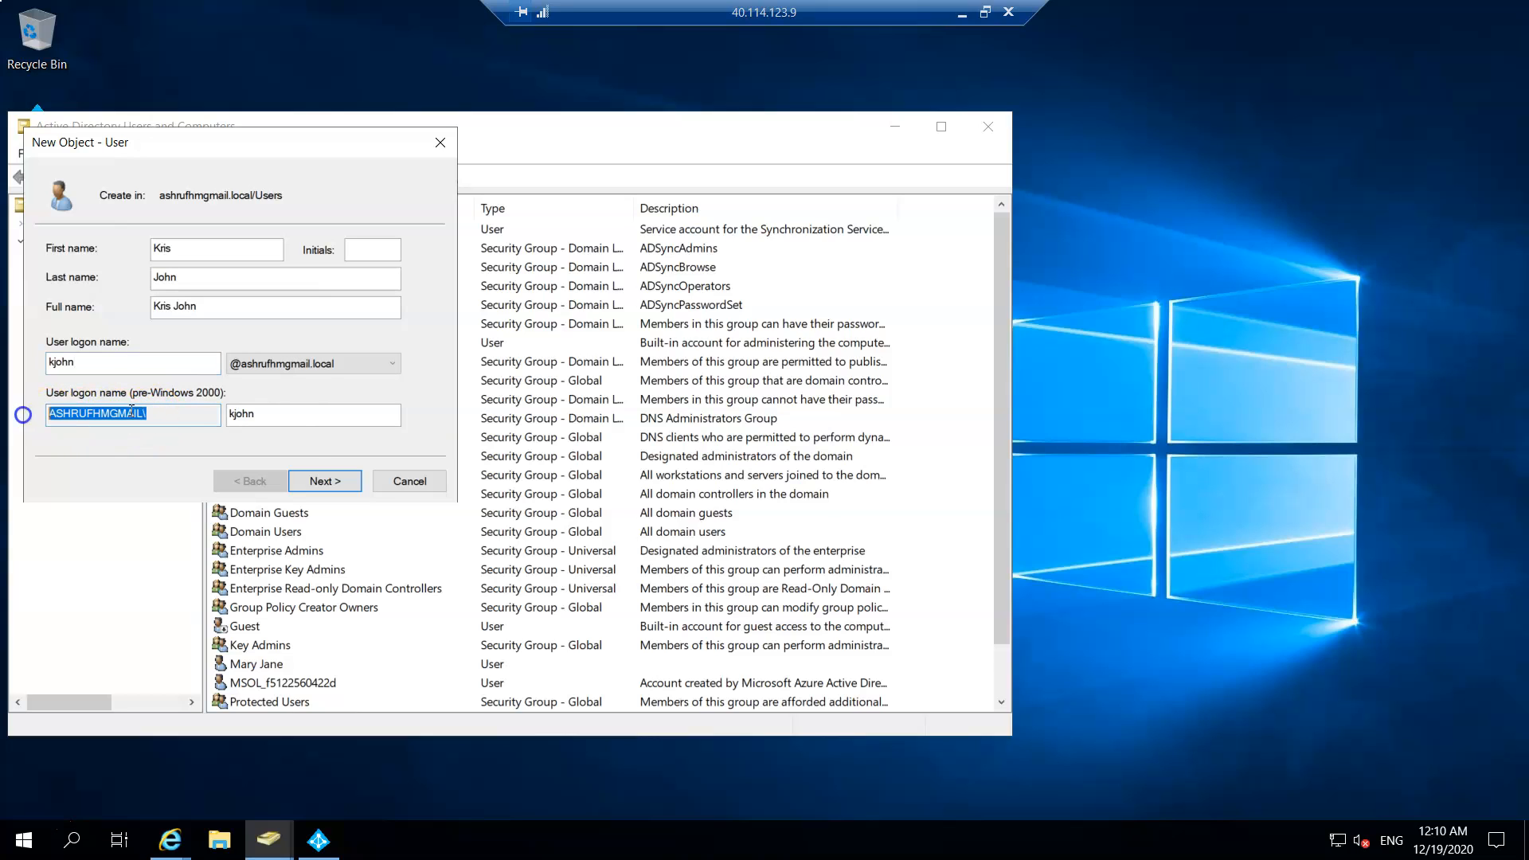
pyautogui.click(235, 414)
pyautogui.moveTo(164, 415); pyautogui.dragTo(41, 417)
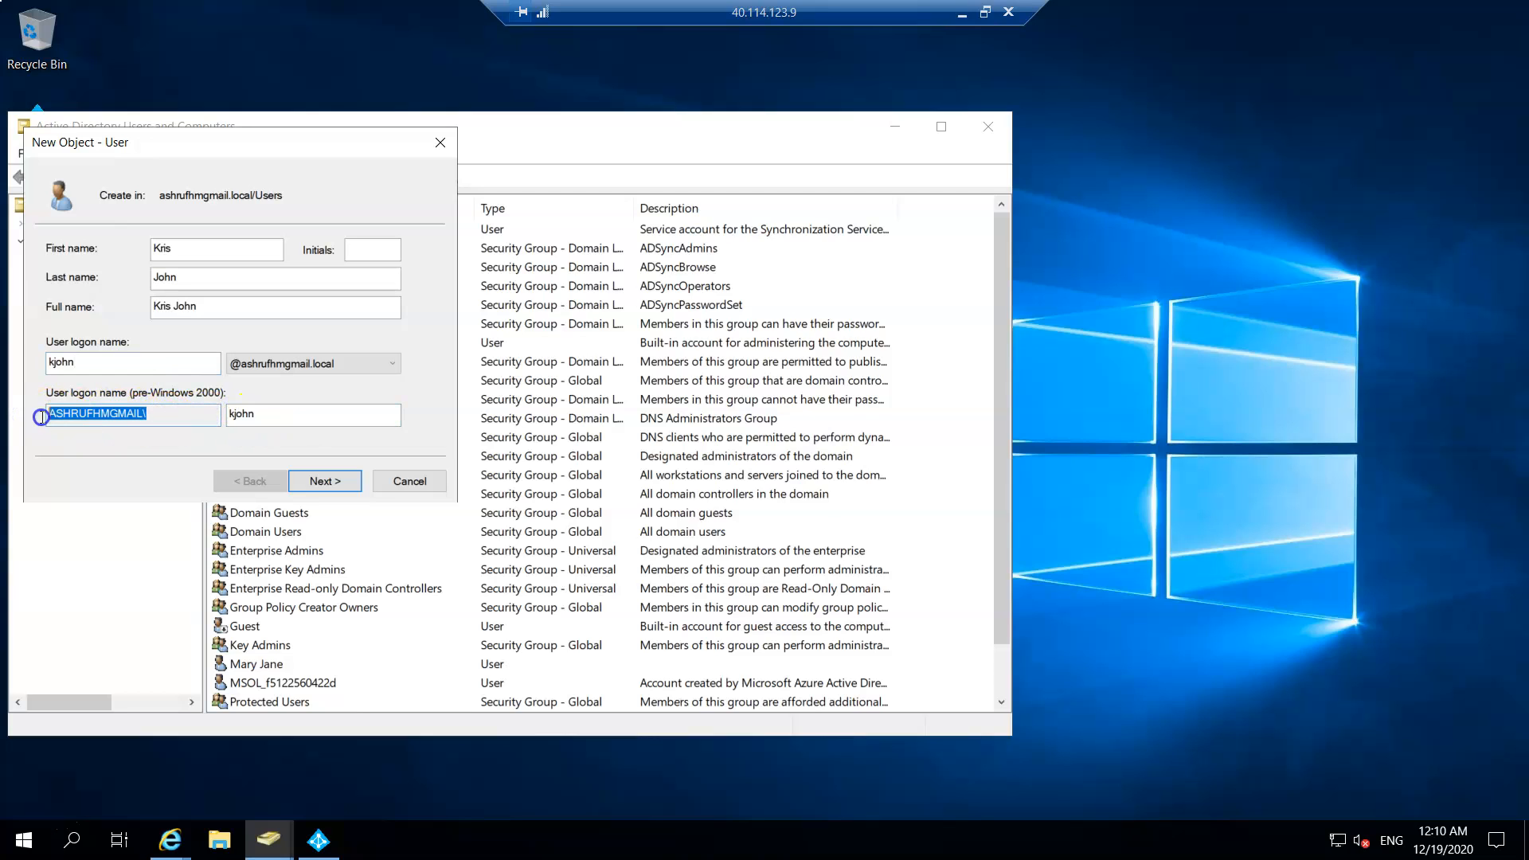
pyautogui.click(311, 481)
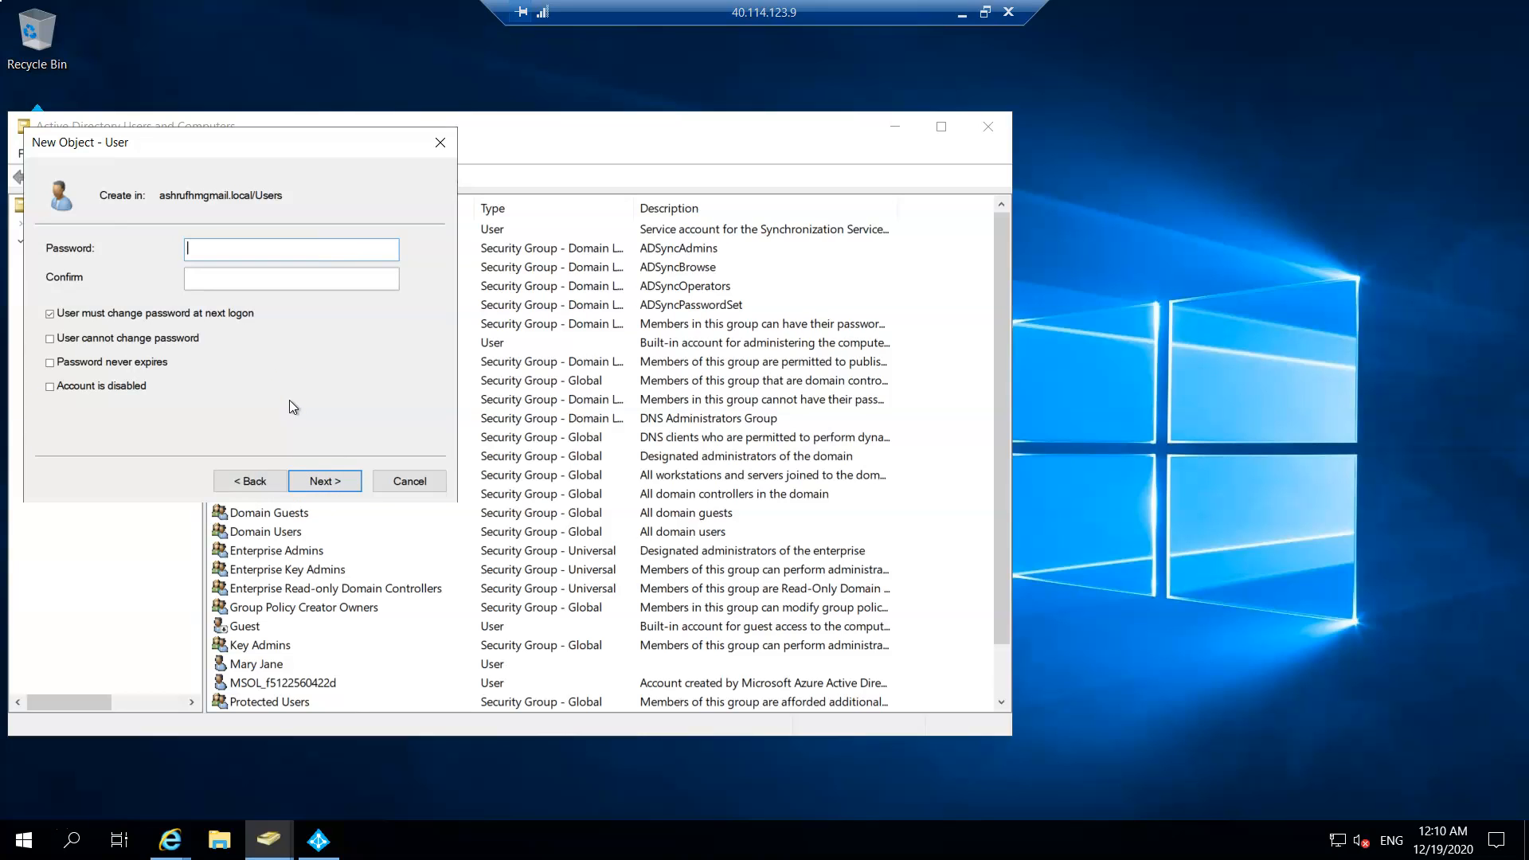
# Enter and confirm the second new user's password, finish creating the account, and select it in the Users container.
pyautogui.write('P')
pyautogui.click(282, 280)
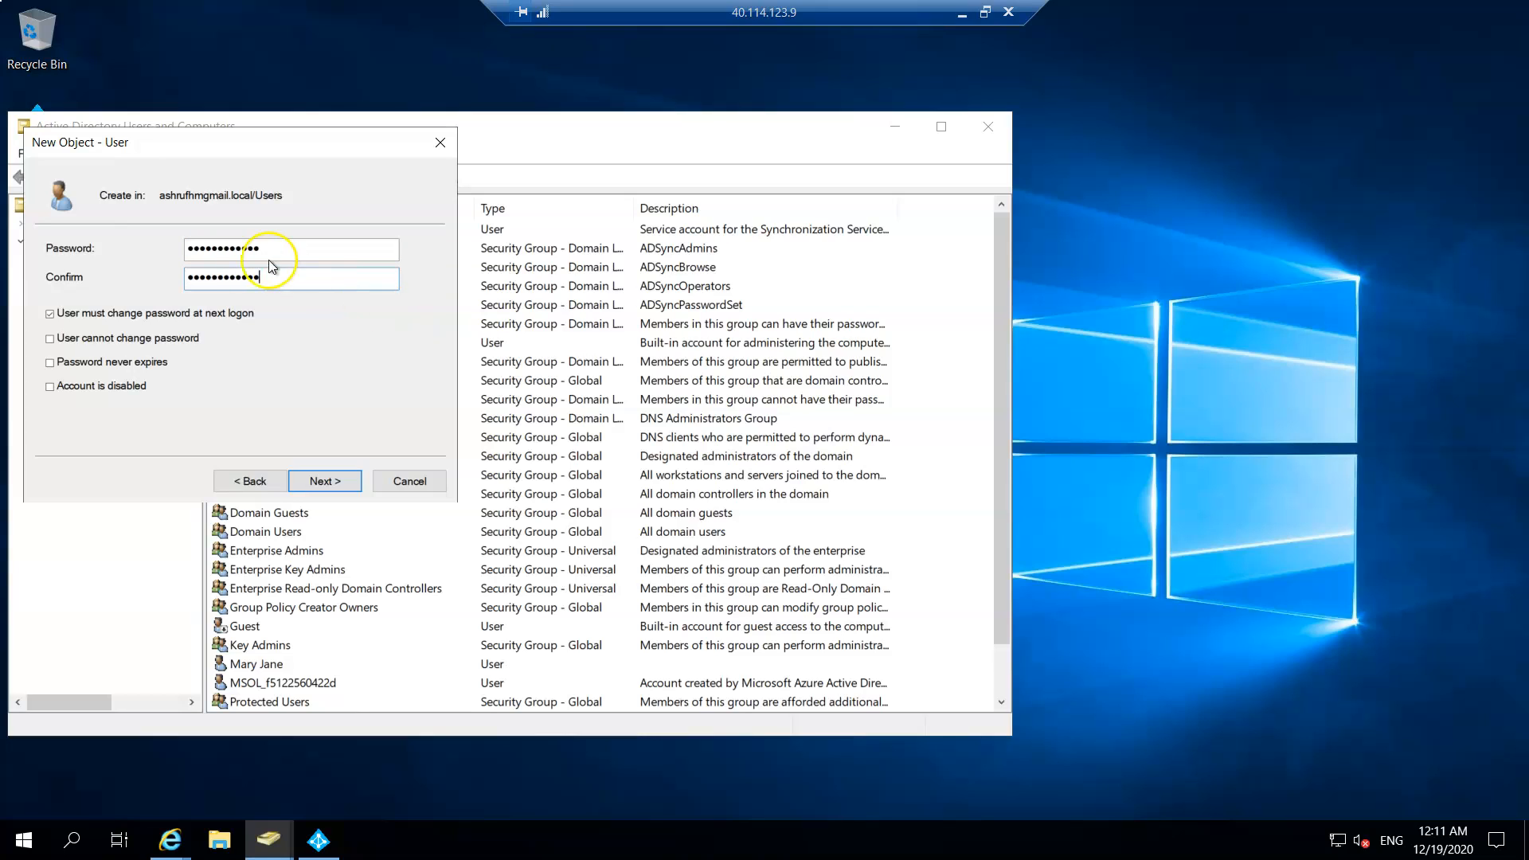
pyautogui.click(322, 481)
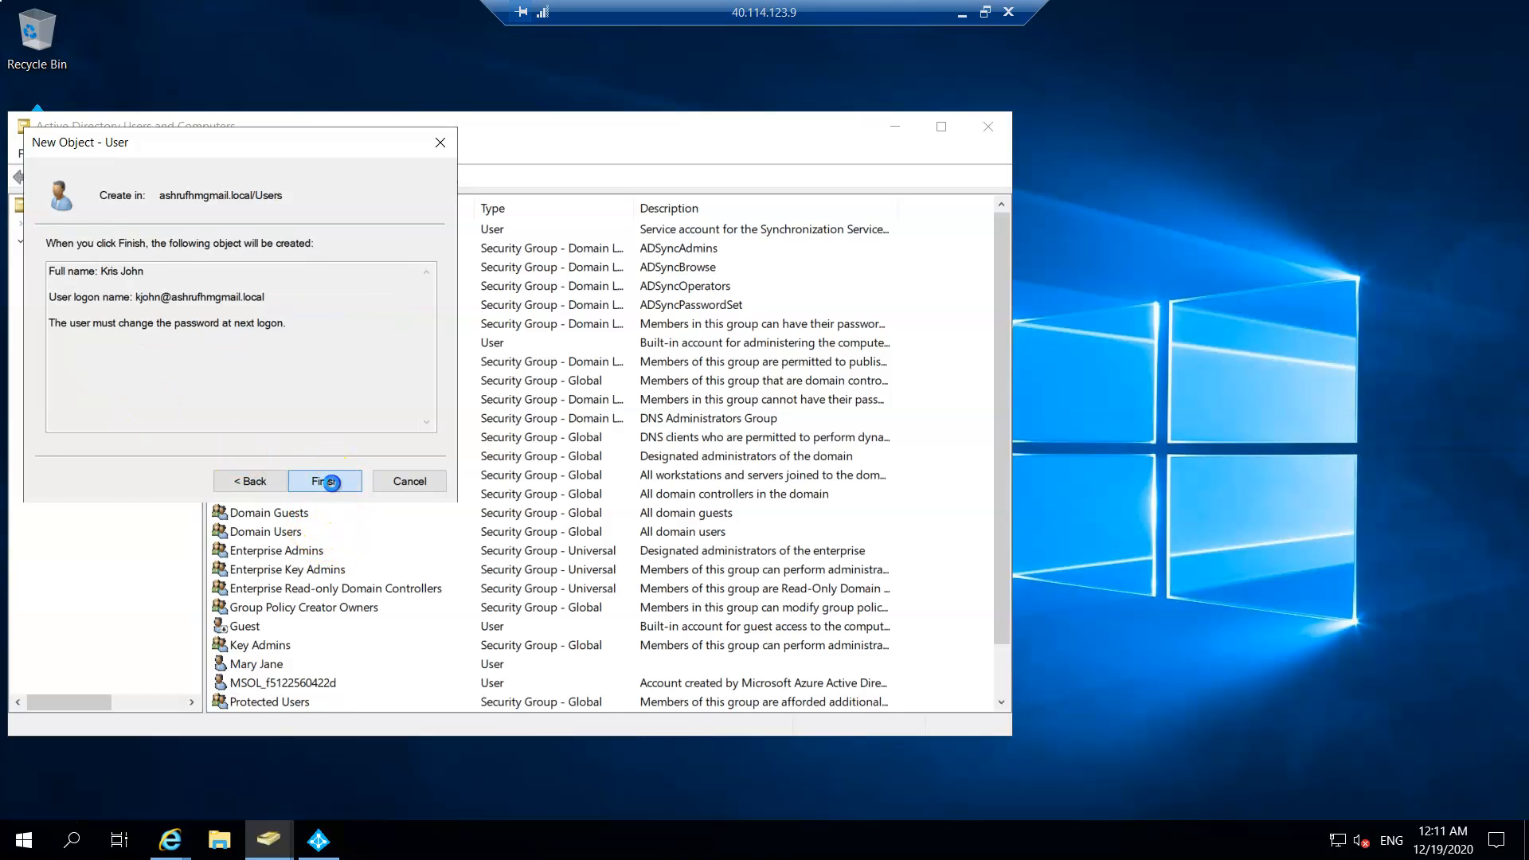
pyautogui.click(332, 483)
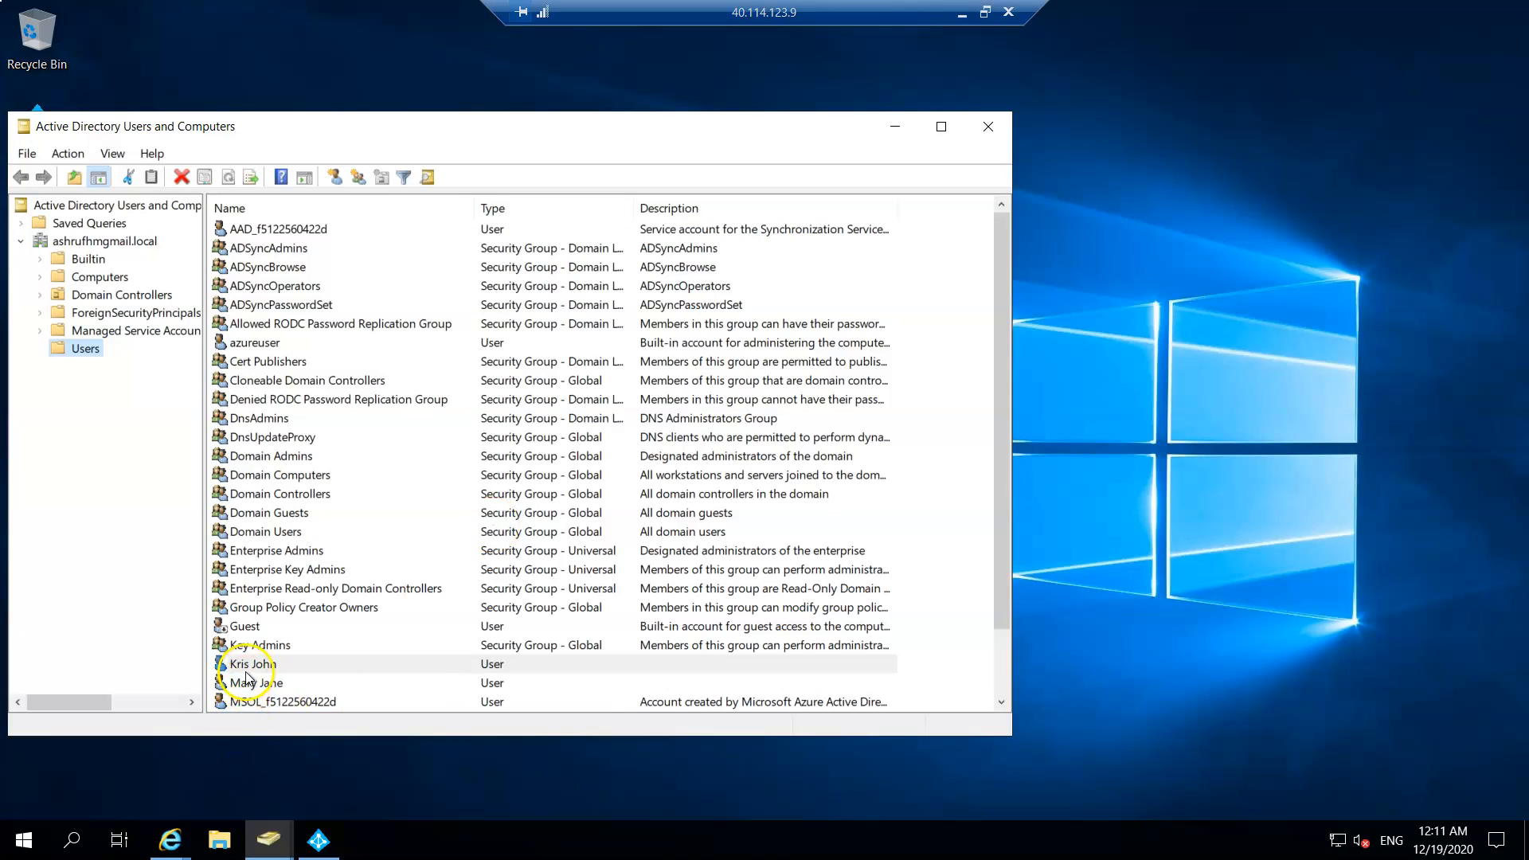
pyautogui.click(278, 665)
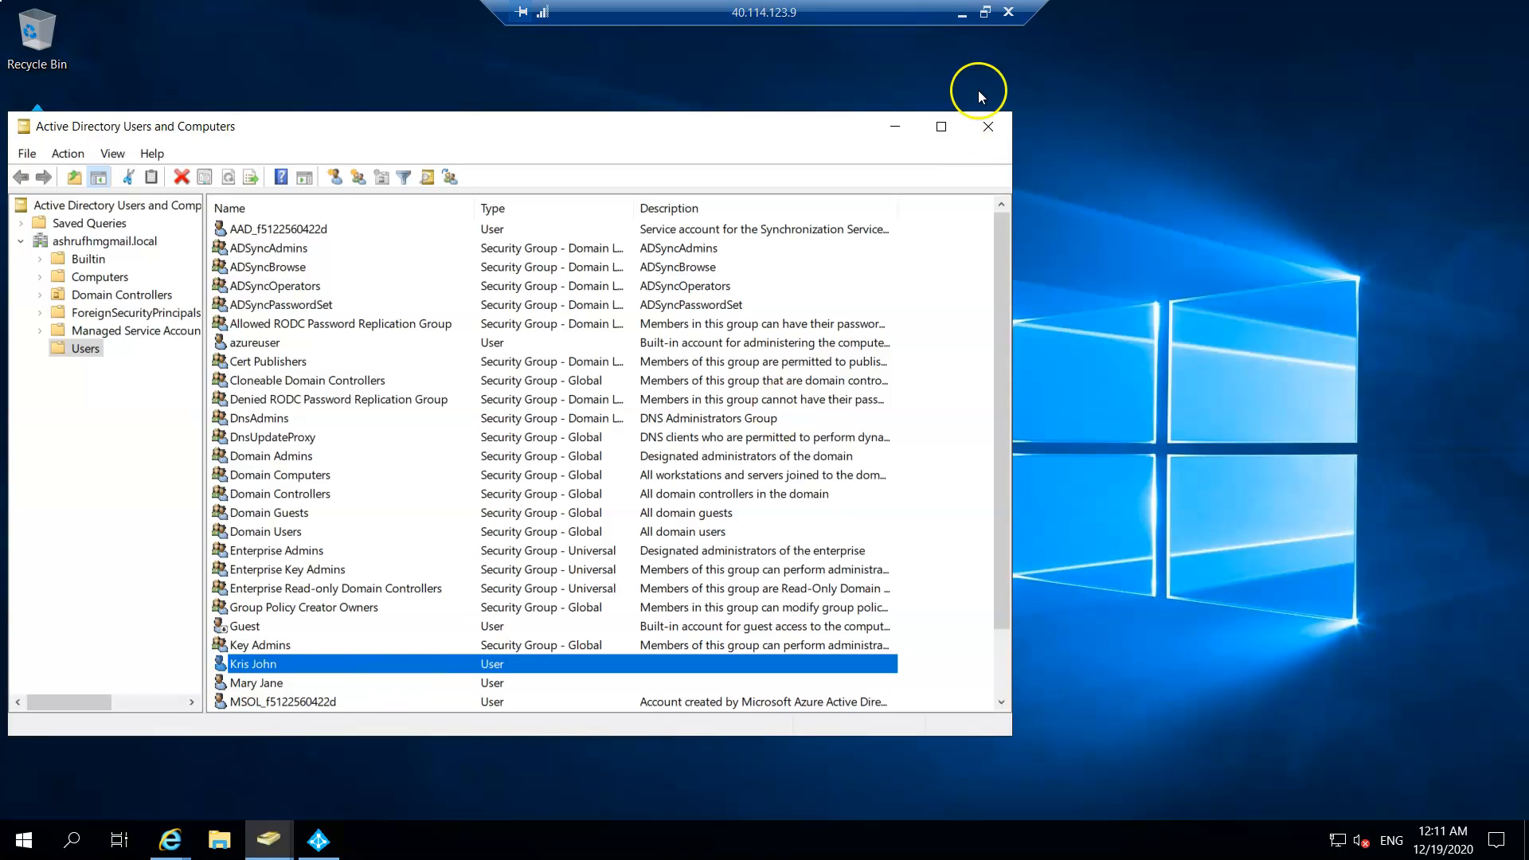
# Restore the remote session to a smaller window, switch to the Azure portal, and refresh the All users list.
pyautogui.click(985, 12)
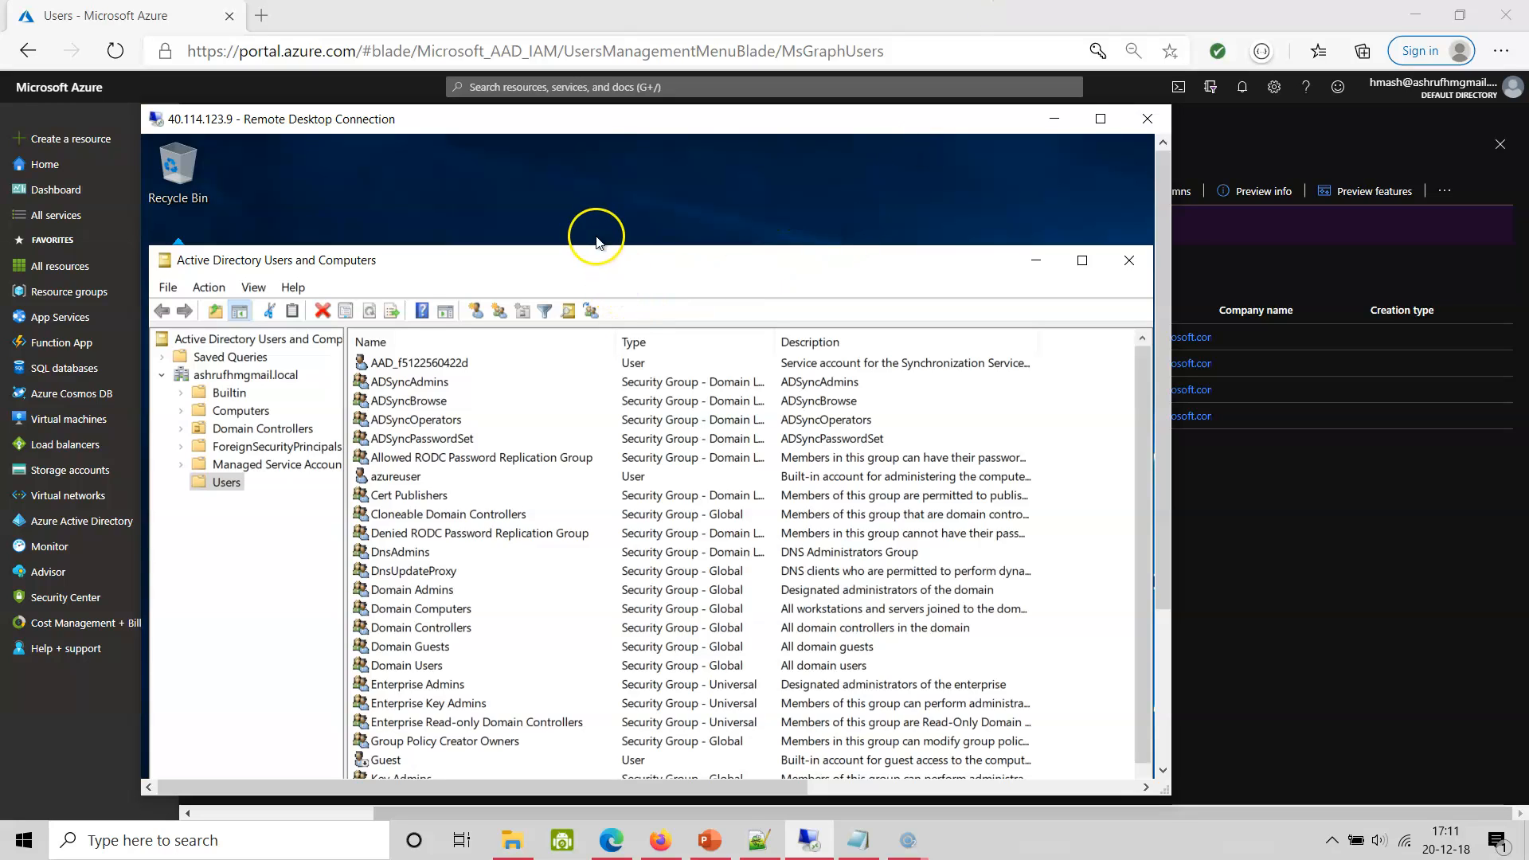
pyautogui.click(655, 8)
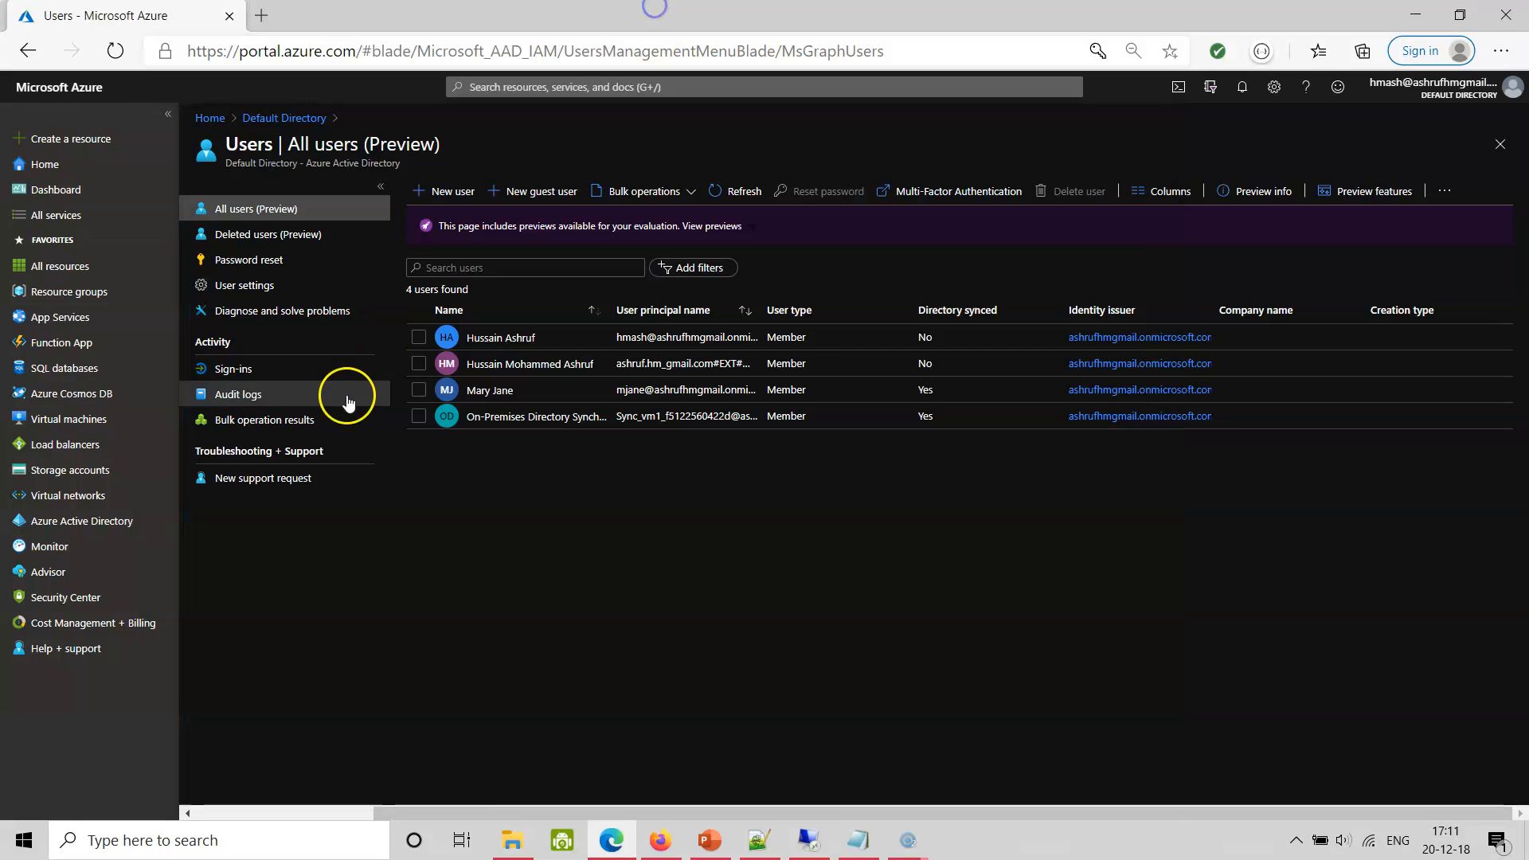
pyautogui.click(734, 195)
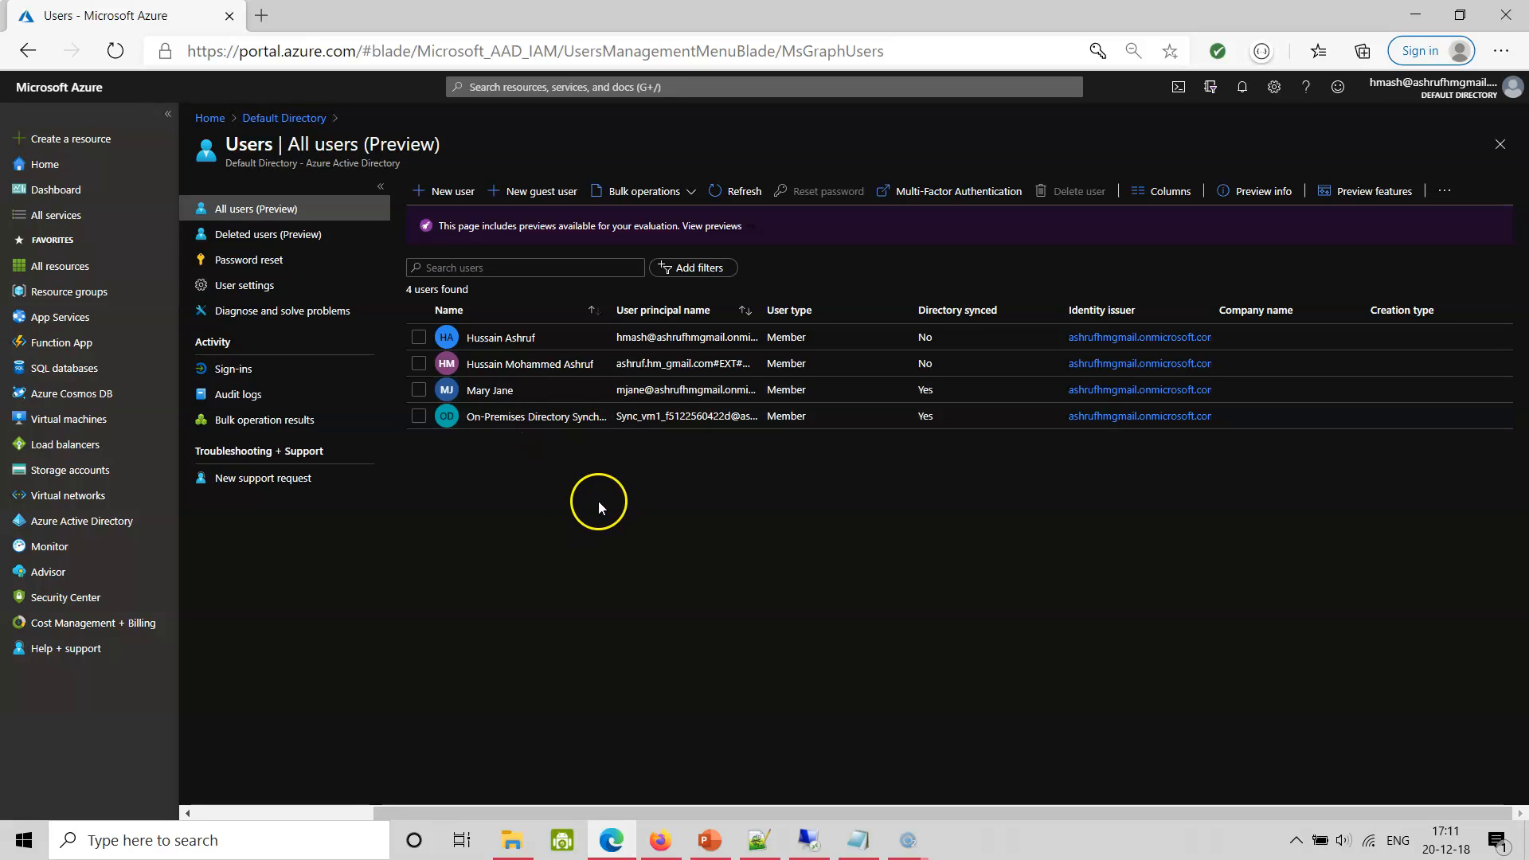
# Return to the remote session and select the second new user in the Users container.
pyautogui.click(808, 838)
pyautogui.scroll(-1, 448, 676)
pyautogui.click(445, 721)
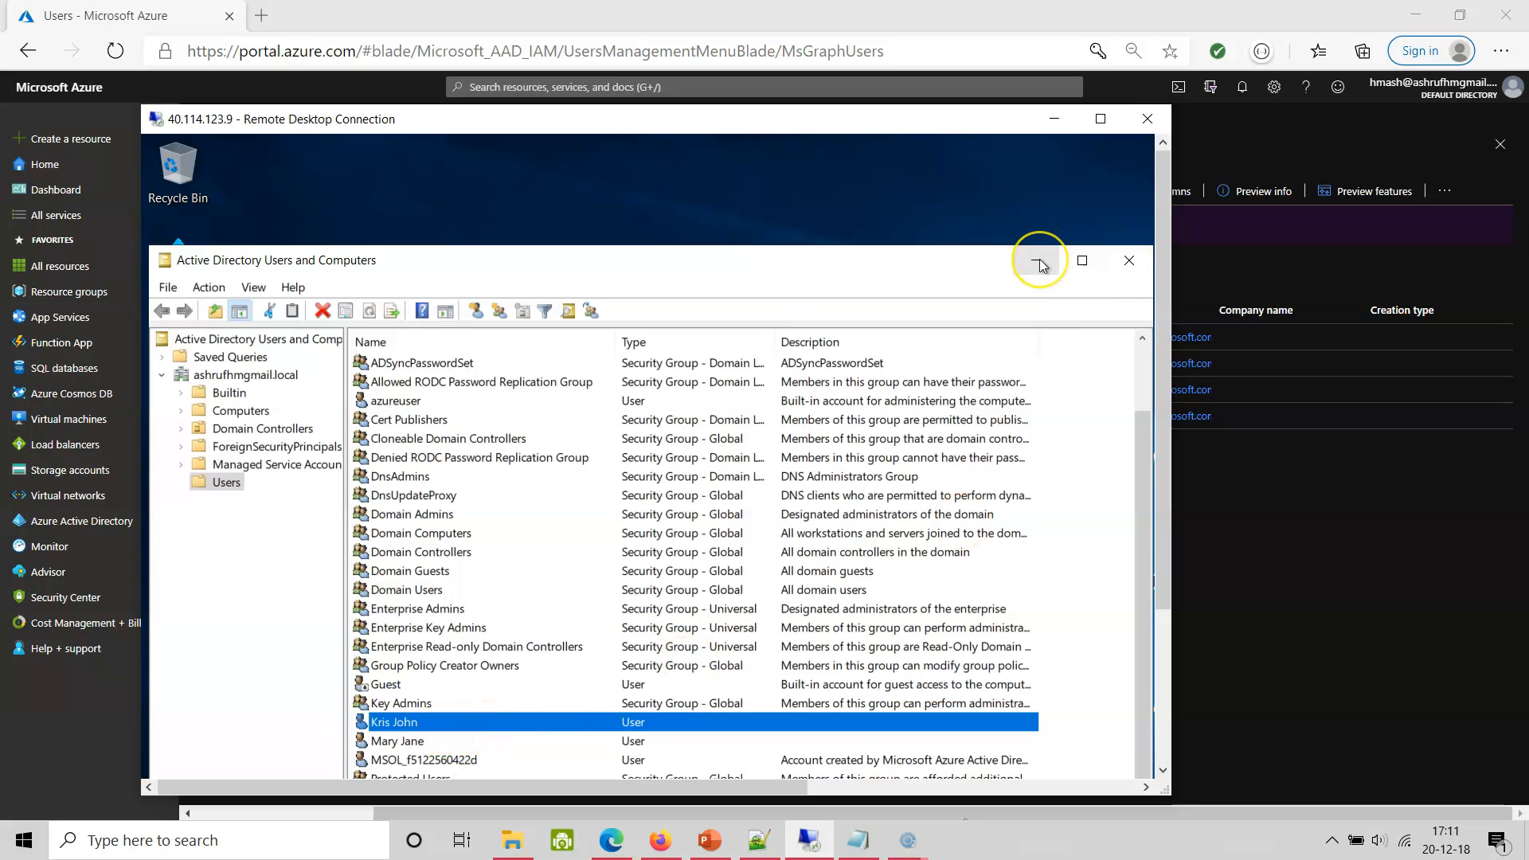
# Put away Active Directory Users and Computers, bring up the completed Azure AD Connect wizard, and exit it.
pyautogui.click(1117, 263)
pyautogui.moveTo(1163, 290); pyautogui.dragTo(1158, 519)
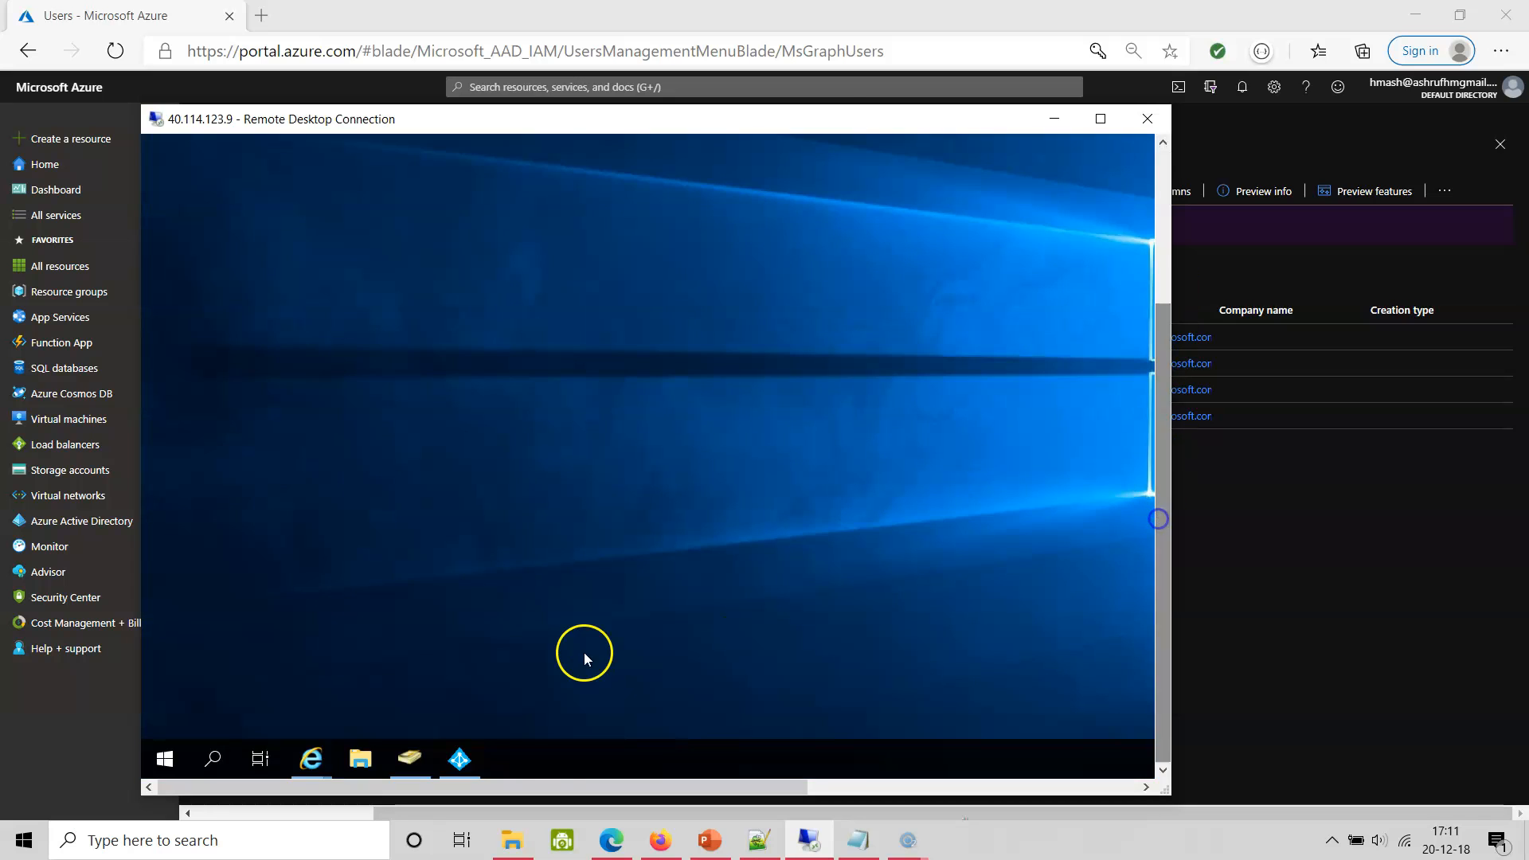
pyautogui.click(460, 759)
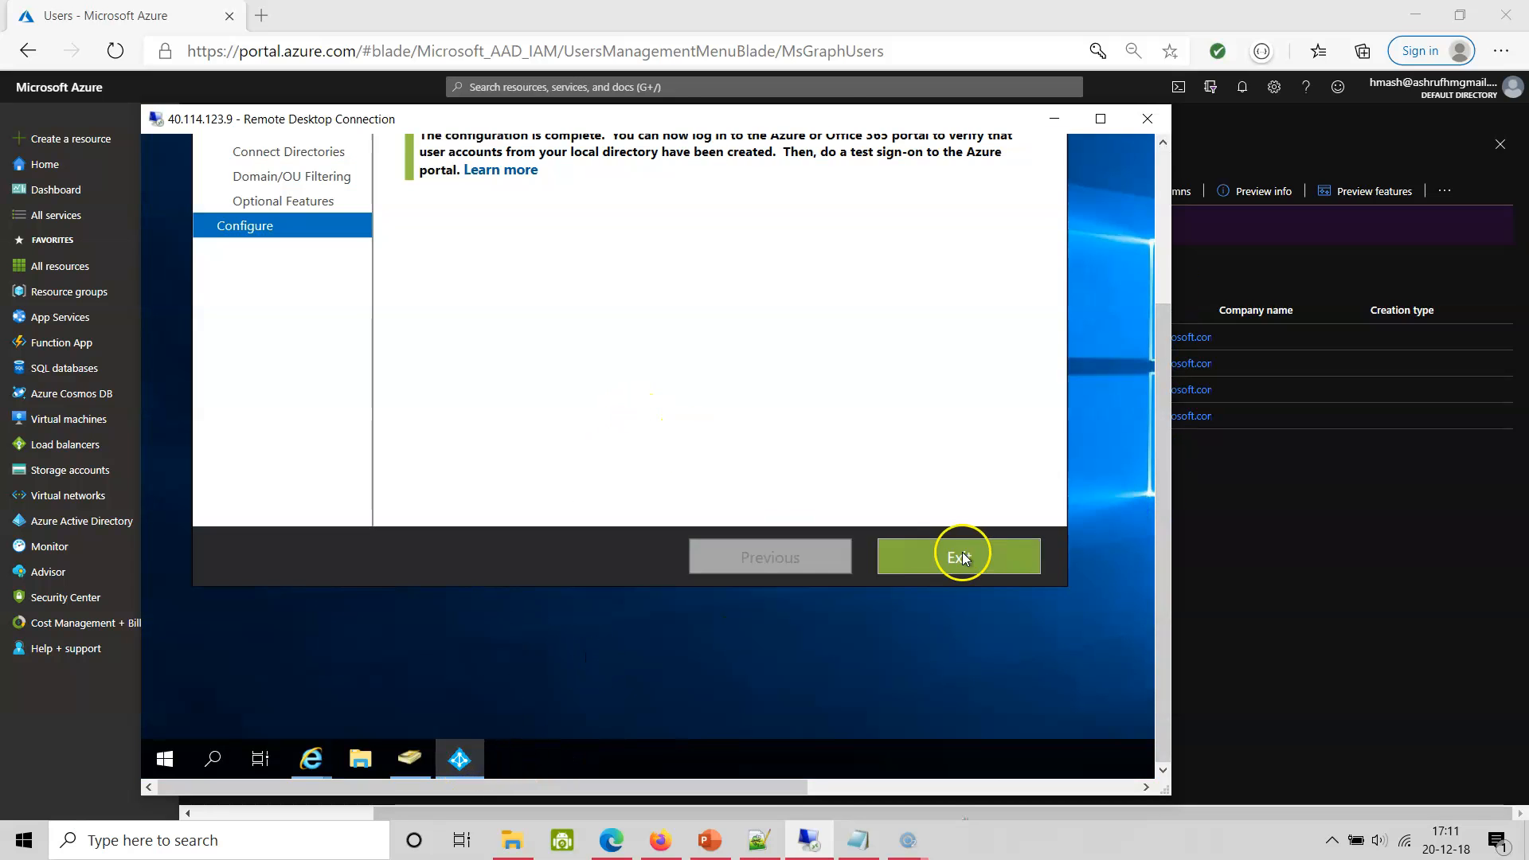
pyautogui.click(960, 556)
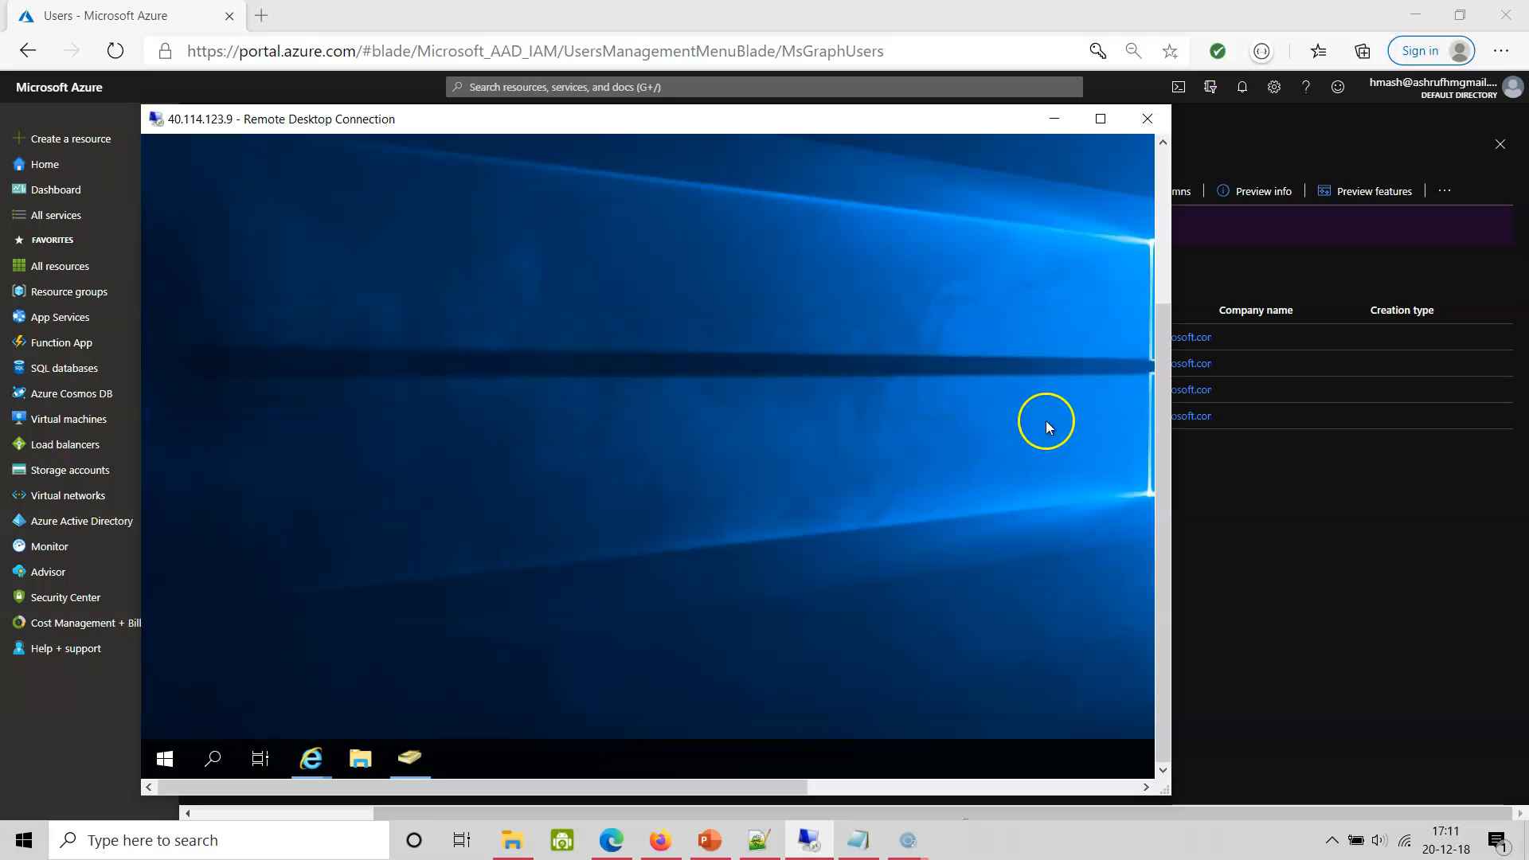
# Reopen Azure AD Connect, read the synchronization scheduler notice on its Welcome page, and exit the wizard without configuring anything.
pyautogui.moveTo(1158, 371); pyautogui.dragTo(1152, 169)
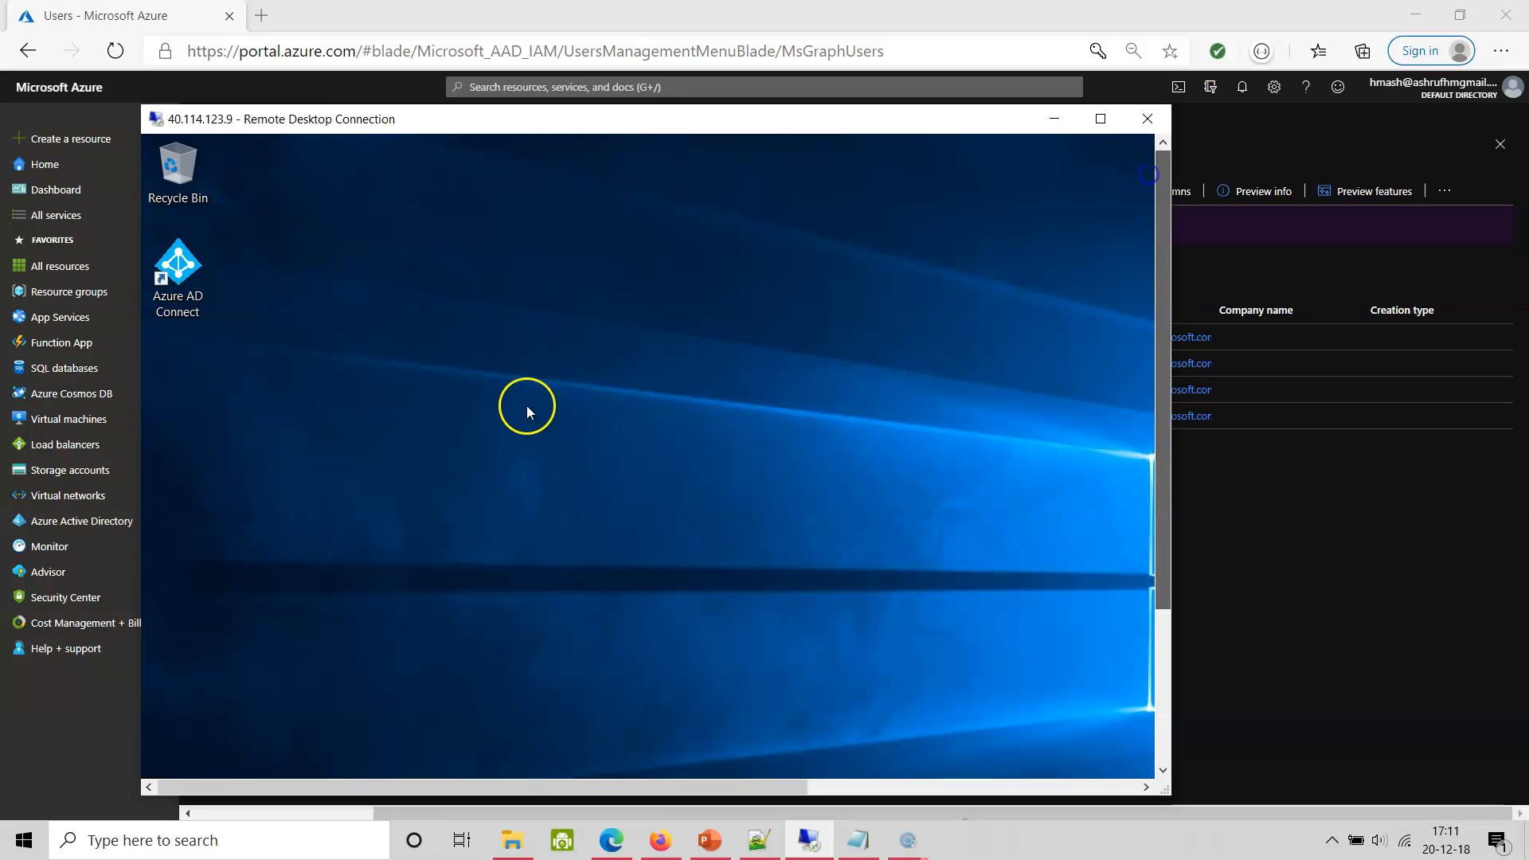
pyautogui.doubleClick(177, 267)
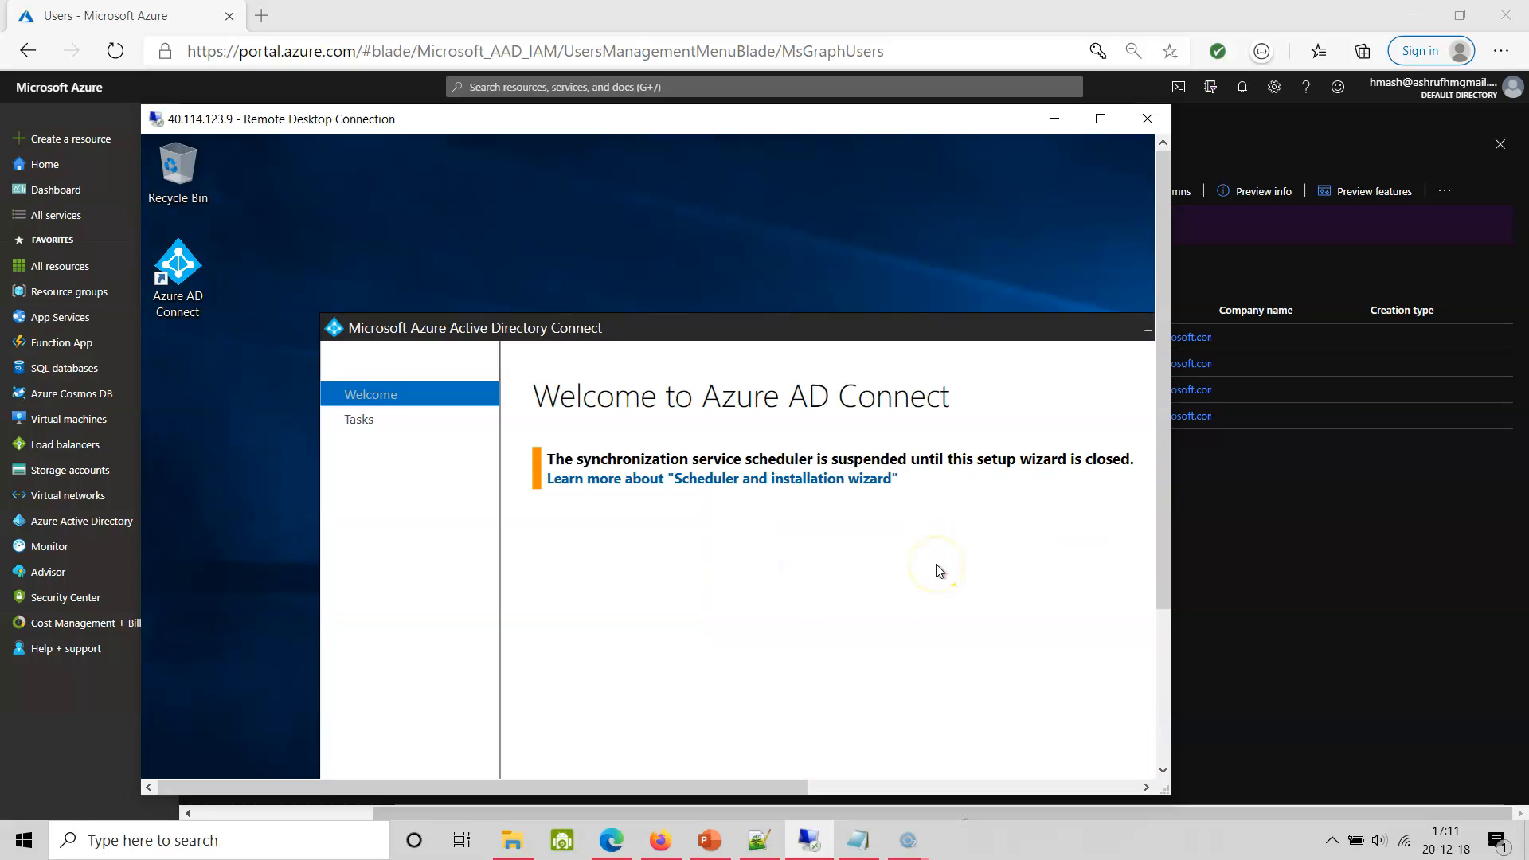
pyautogui.click(937, 470)
pyautogui.moveTo(849, 327); pyautogui.dragTo(681, 167)
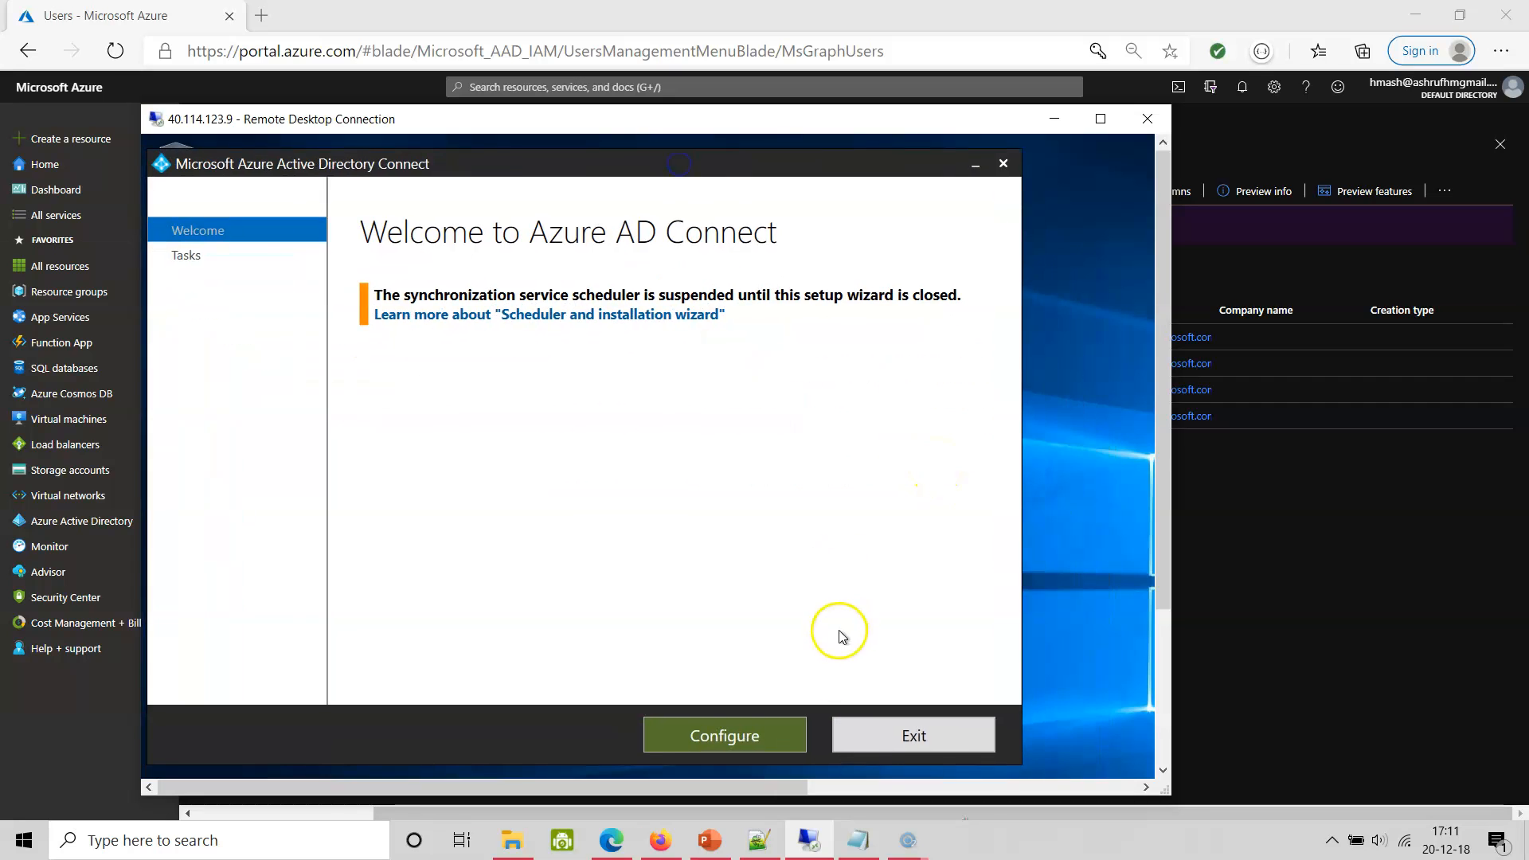
pyautogui.click(893, 736)
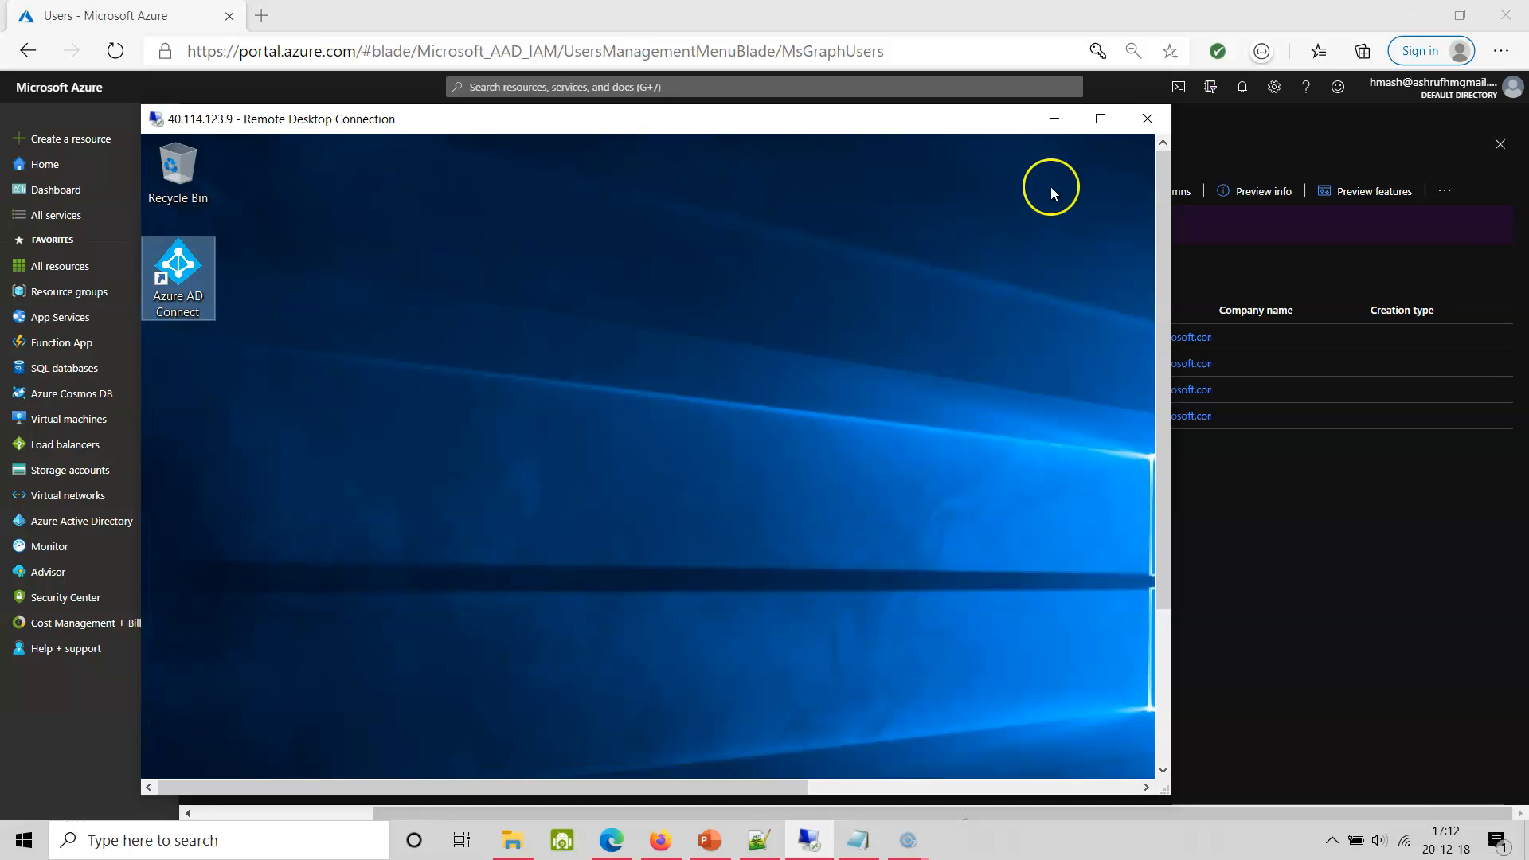
# Minimize the remote session and refresh the All users list in the Azure portal until the second on-premises user is listed.
pyautogui.click(1053, 119)
pyautogui.click(744, 191)
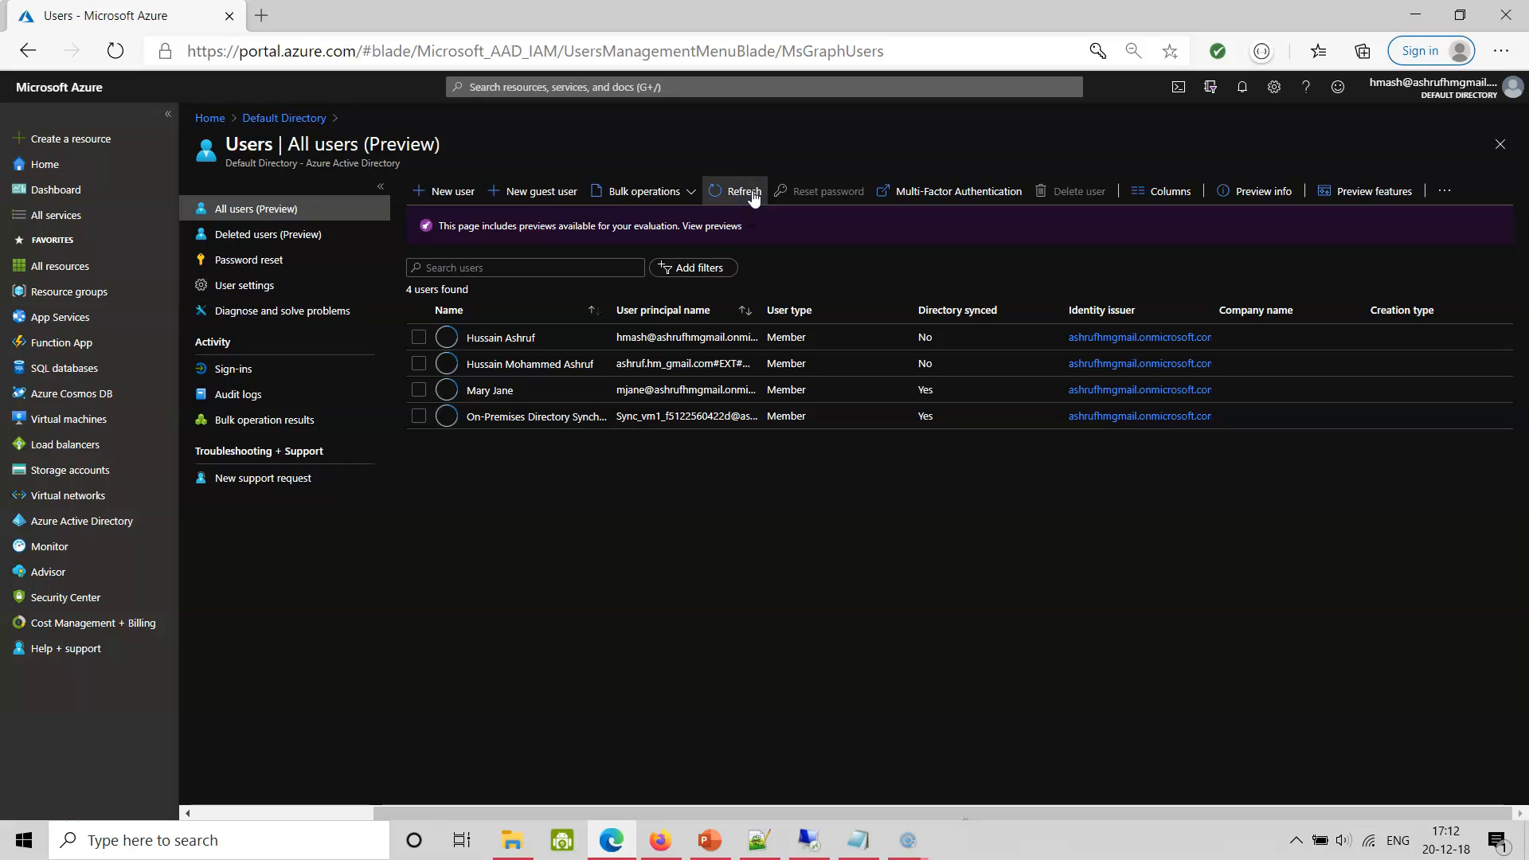
pyautogui.click(754, 191)
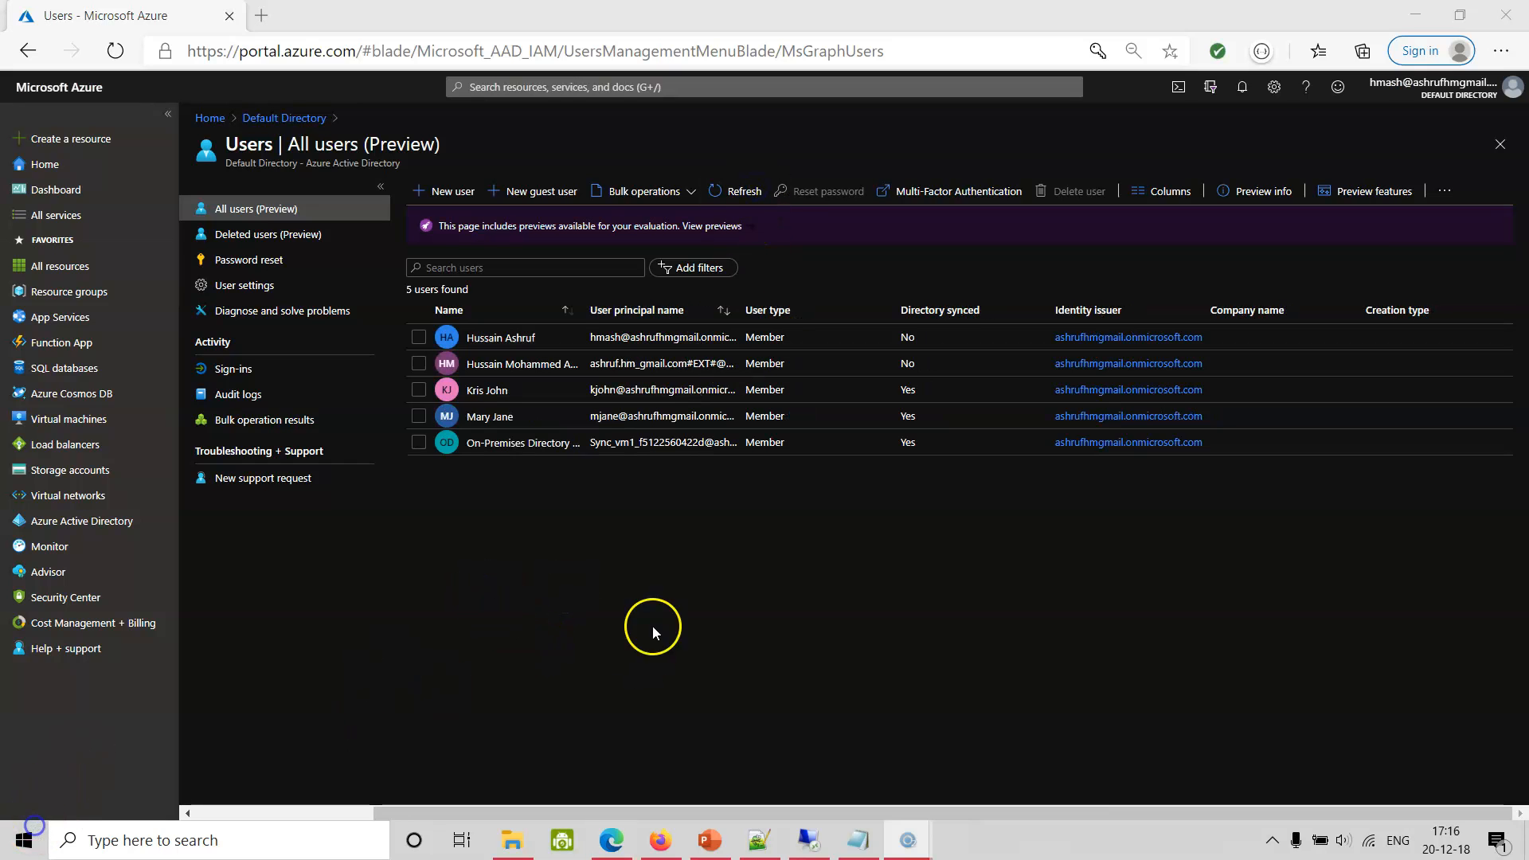
pyautogui.click(743, 191)
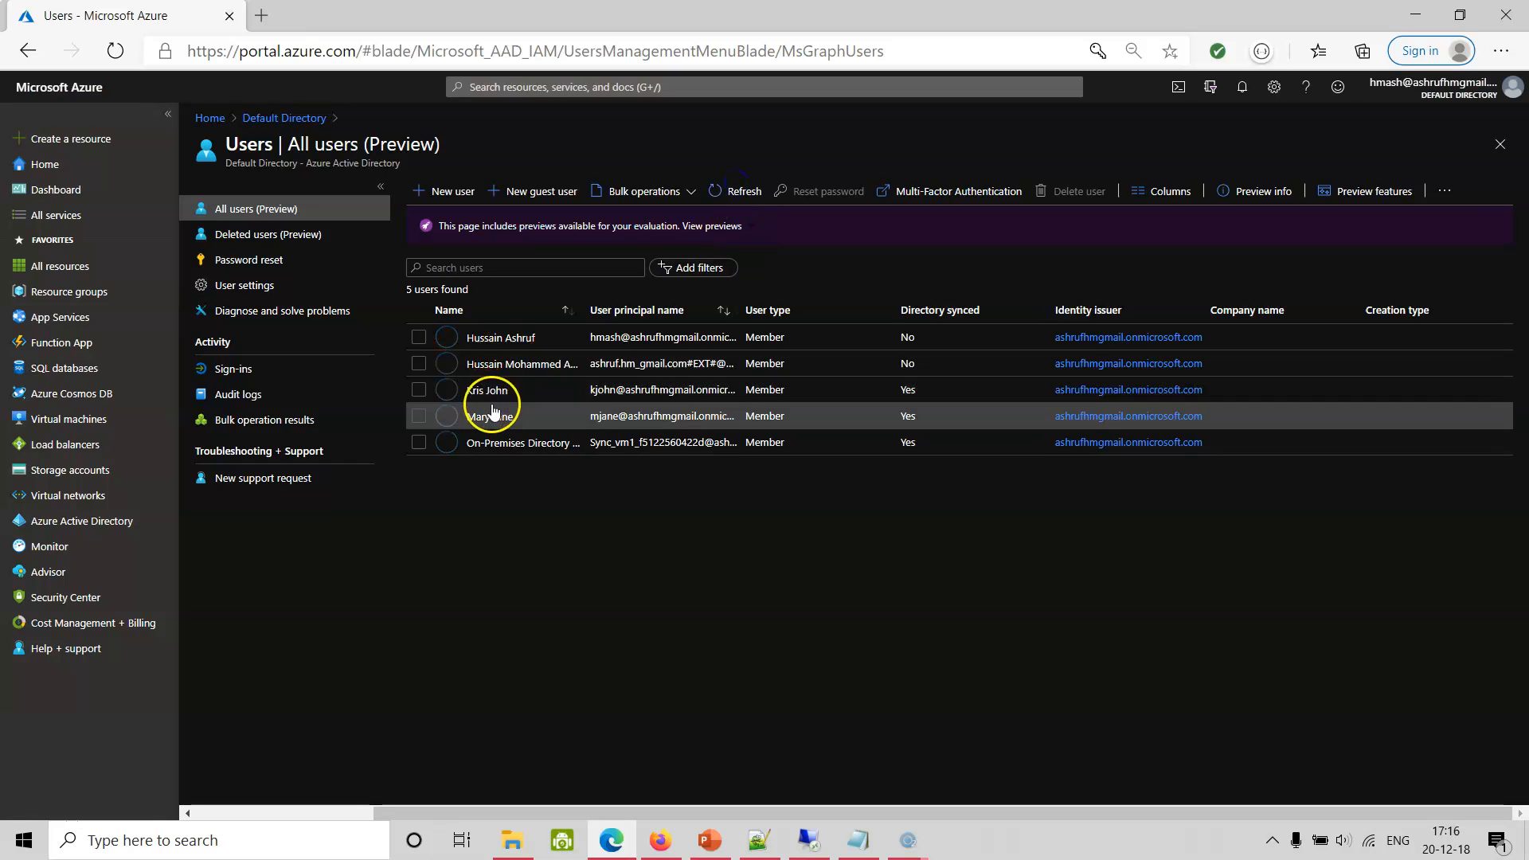